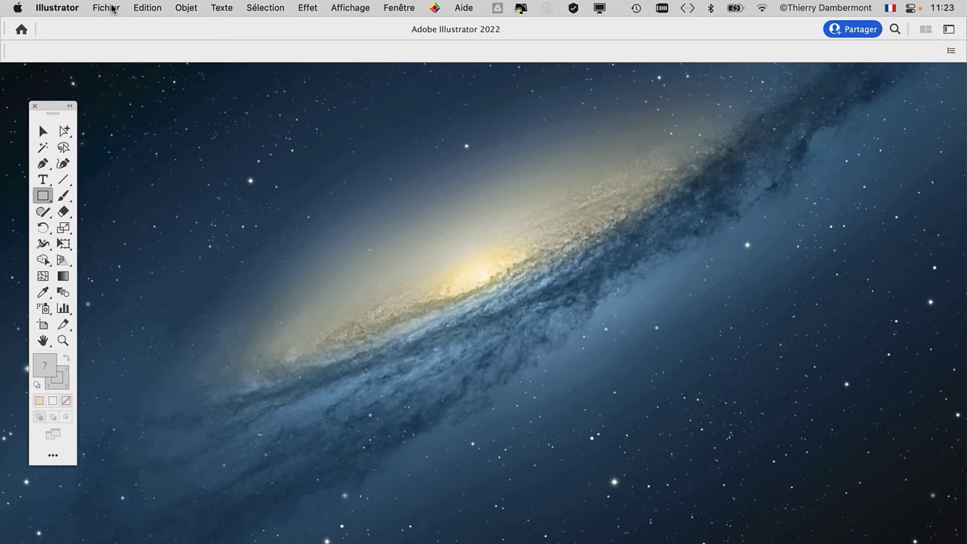
- Open a new document and view its Impression print presets
key("super+n")
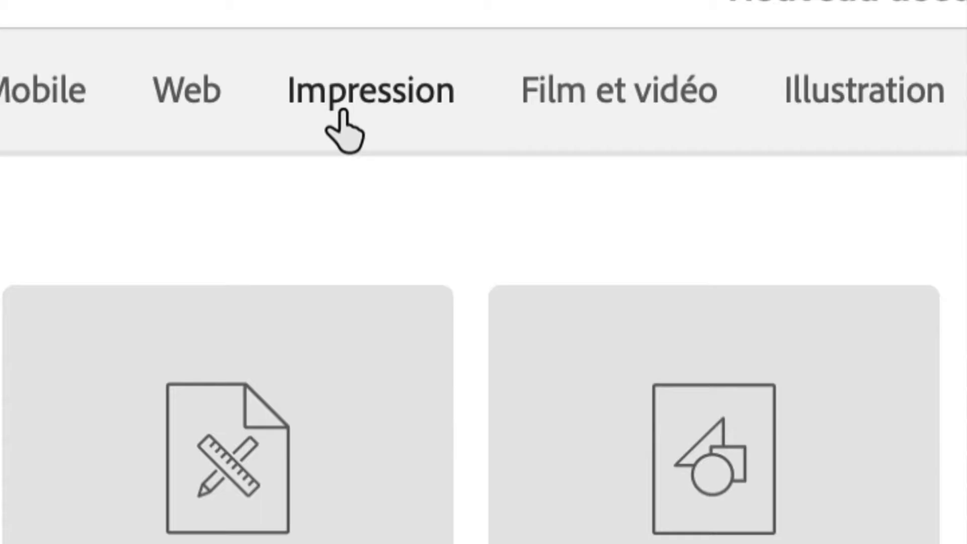
left_click(344, 132)
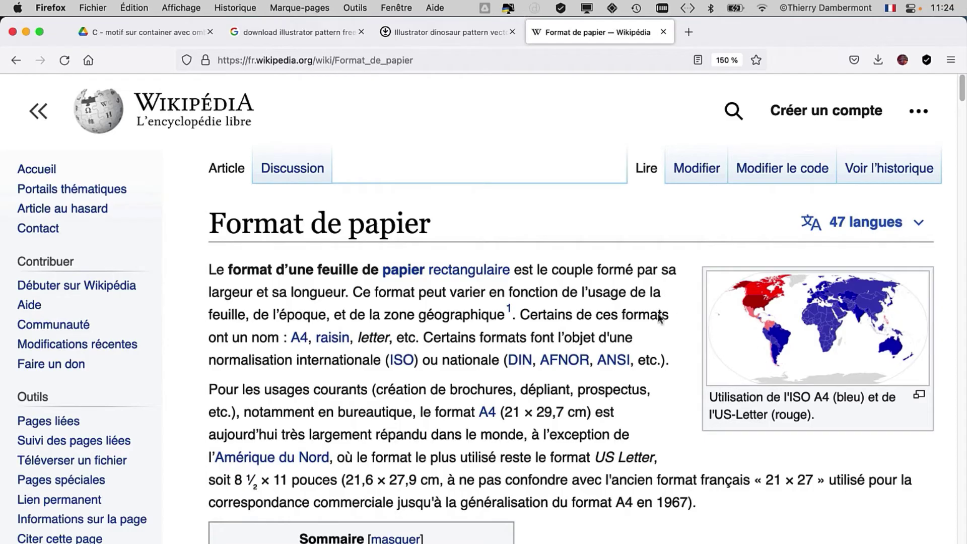
left_click(784, 334)
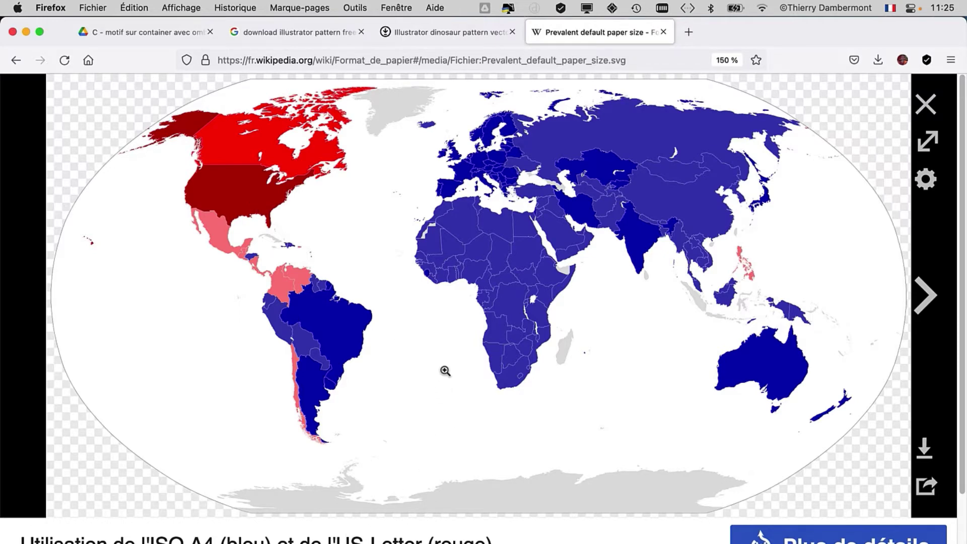
left_click(926, 104)
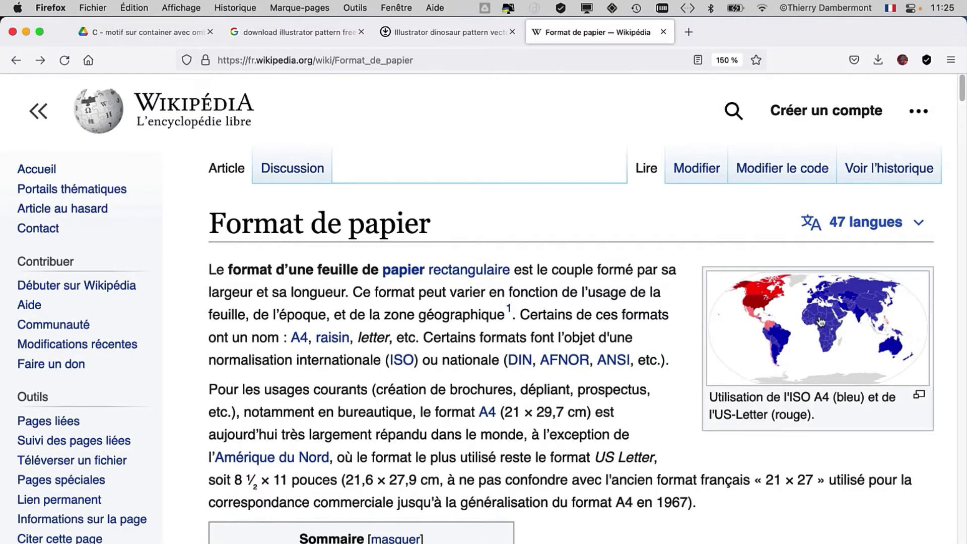
left_click(817, 332)
key("Escape")
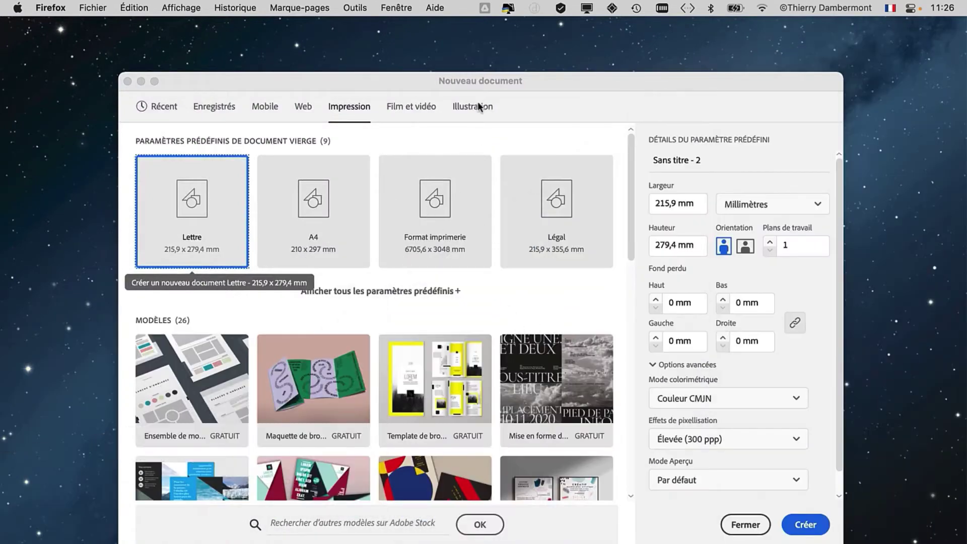
left_click(482, 81)
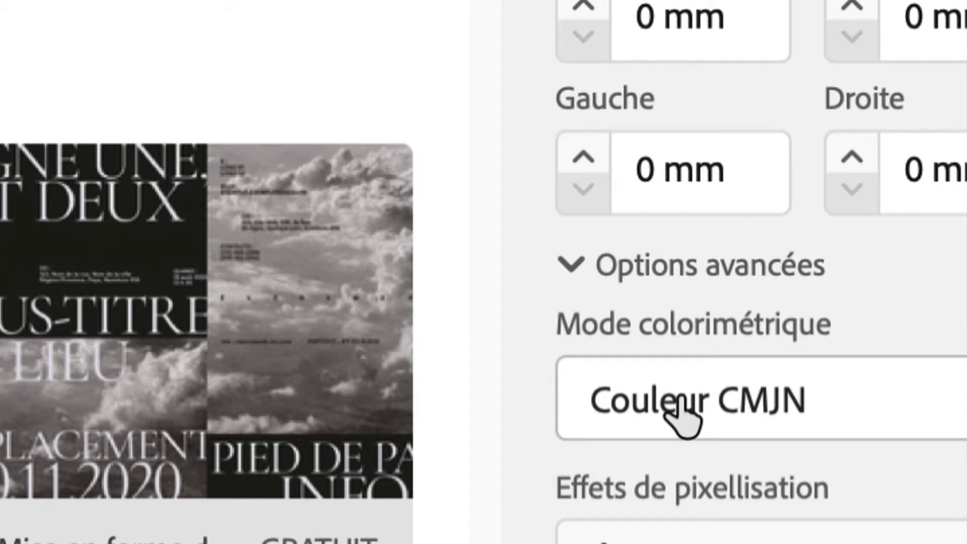
- Switch the Letter document's colour mode to Couleur RVB and create it
left_click(682, 410)
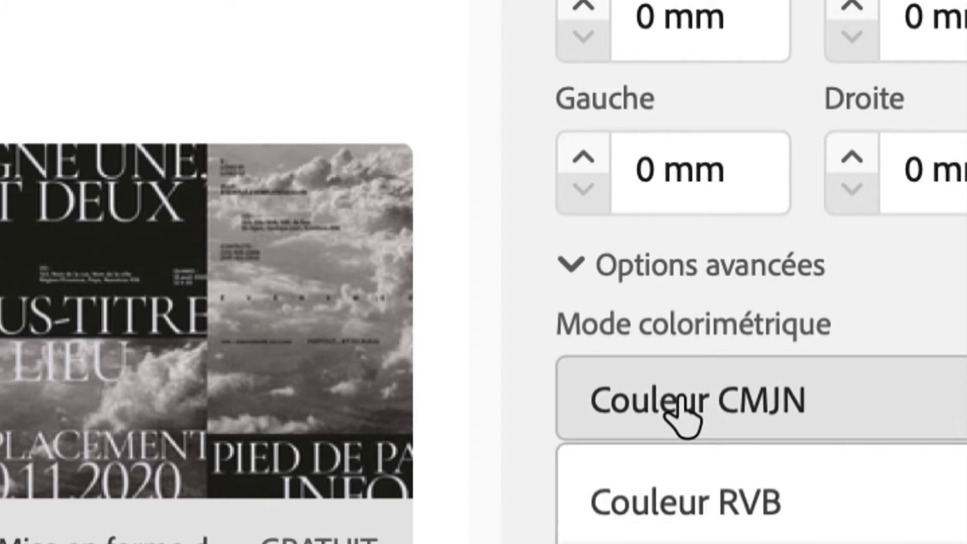
left_click(686, 438)
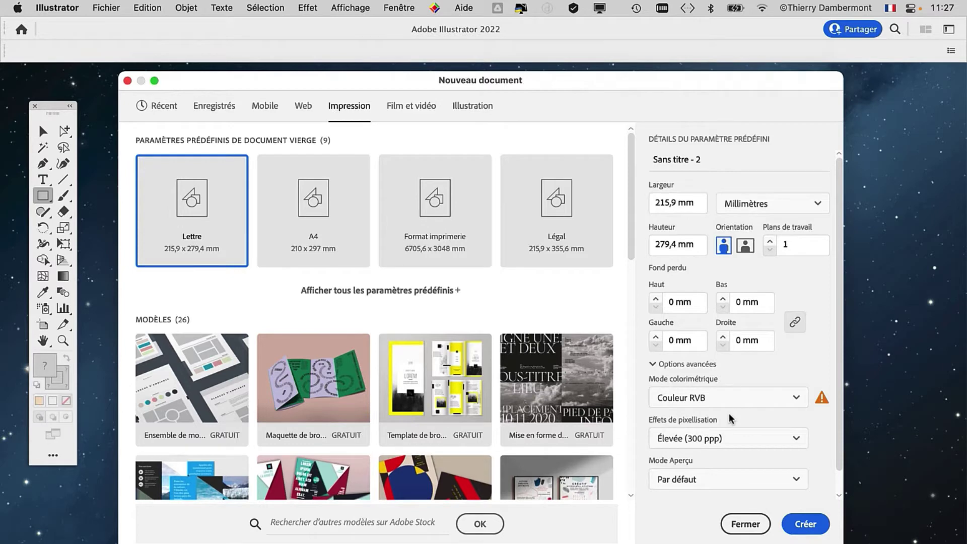
left_click(815, 527)
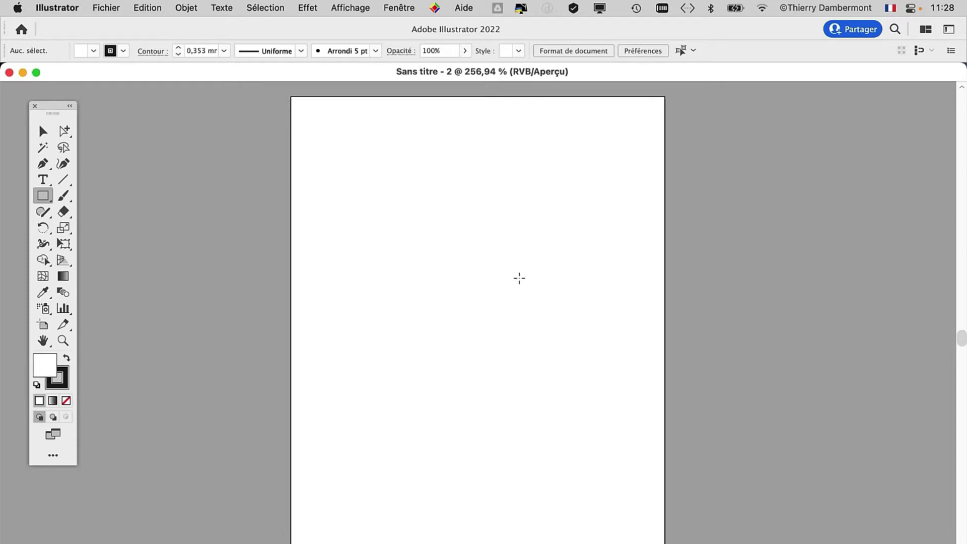
- Turn on Afficher le damier de transparence, then browse the application preferences
left_click(355, 7)
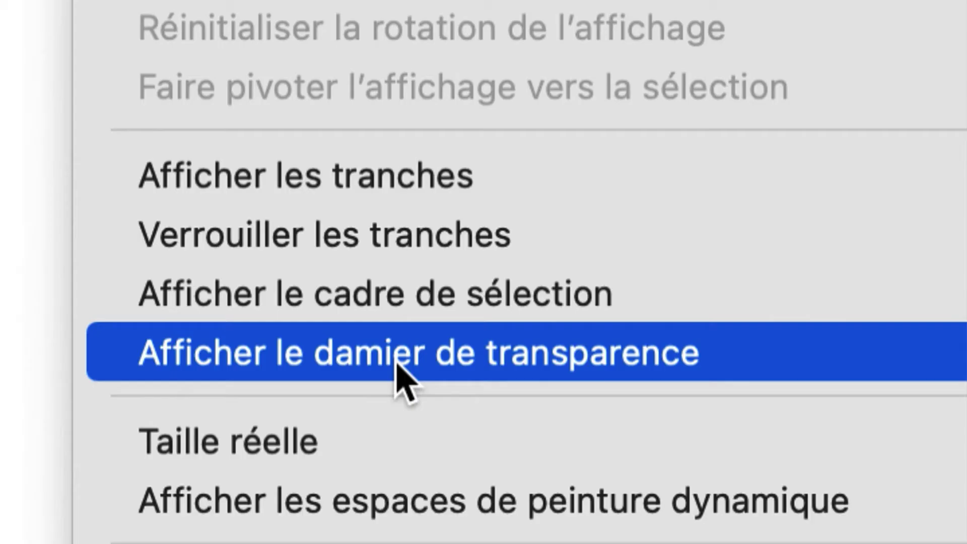
left_click(397, 364)
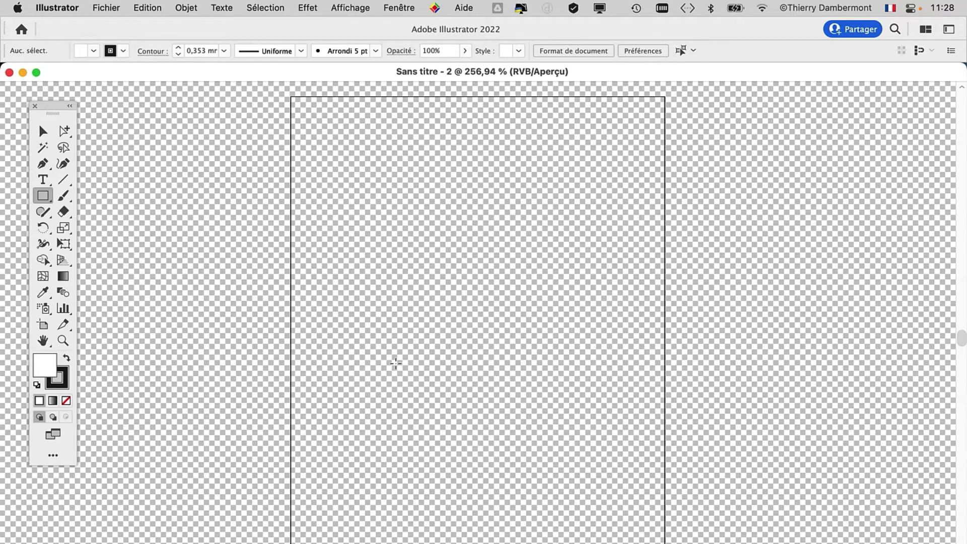
left_click(57, 7)
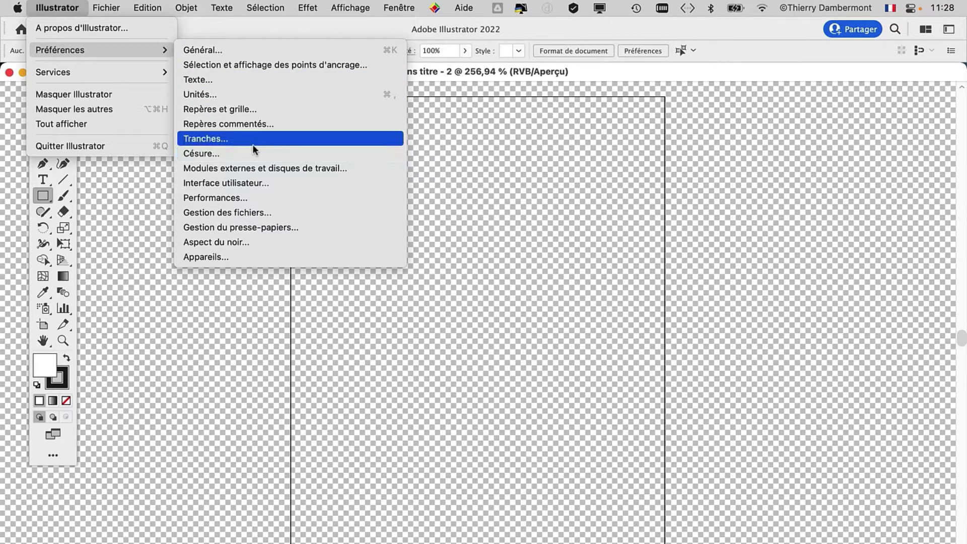
mouse_move(106, 7)
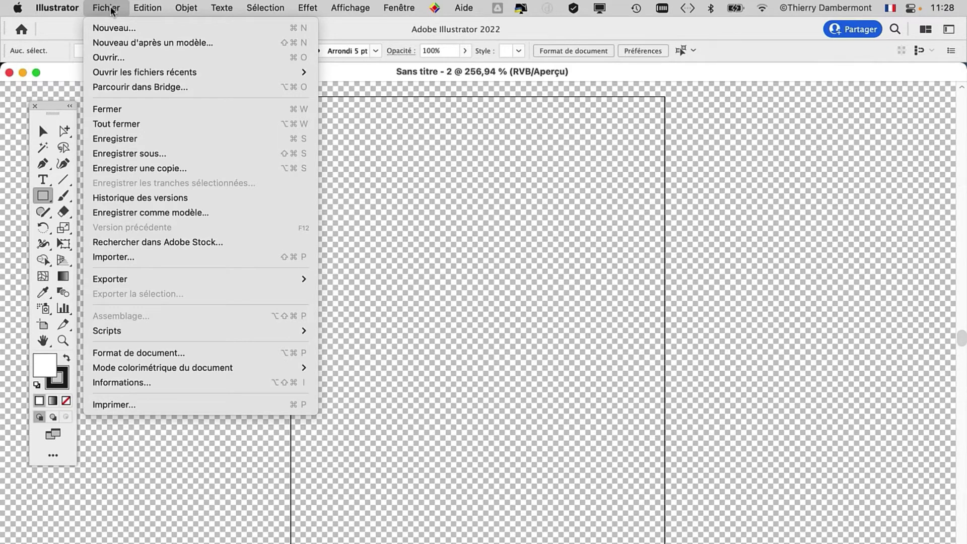
- In Format de document, set the transparency grid to Grande squares in Moyenne colour
left_click(171, 351)
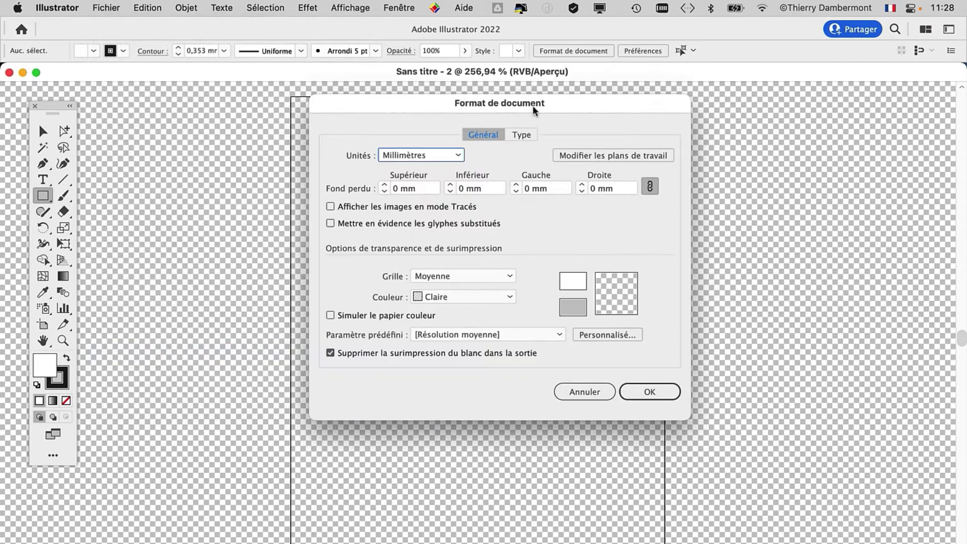
left_click_drag(533, 105, 460, 109)
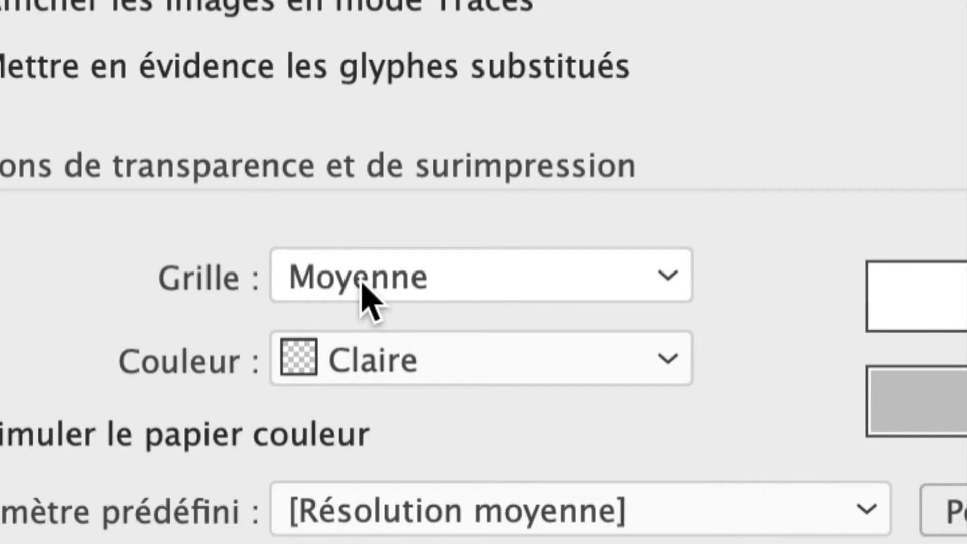
left_click(362, 286)
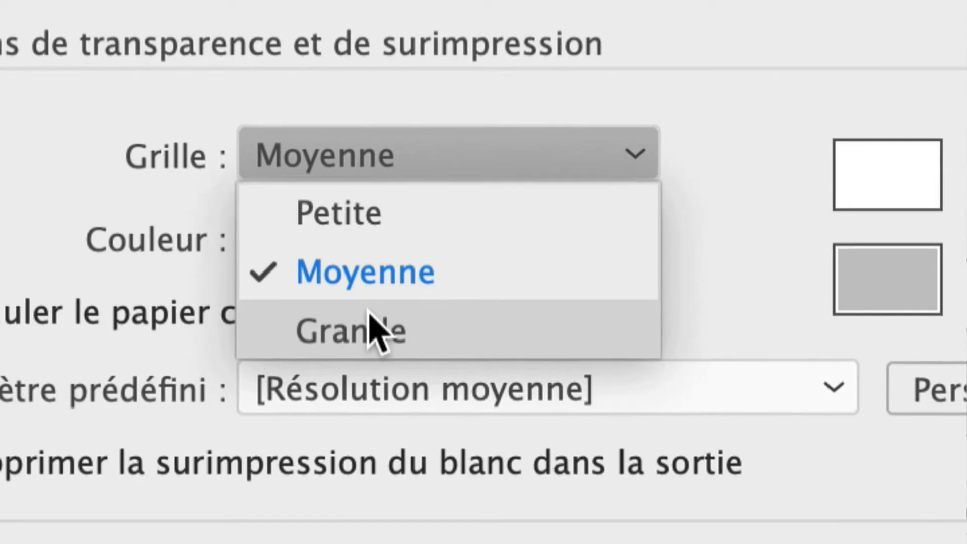
left_click(369, 312)
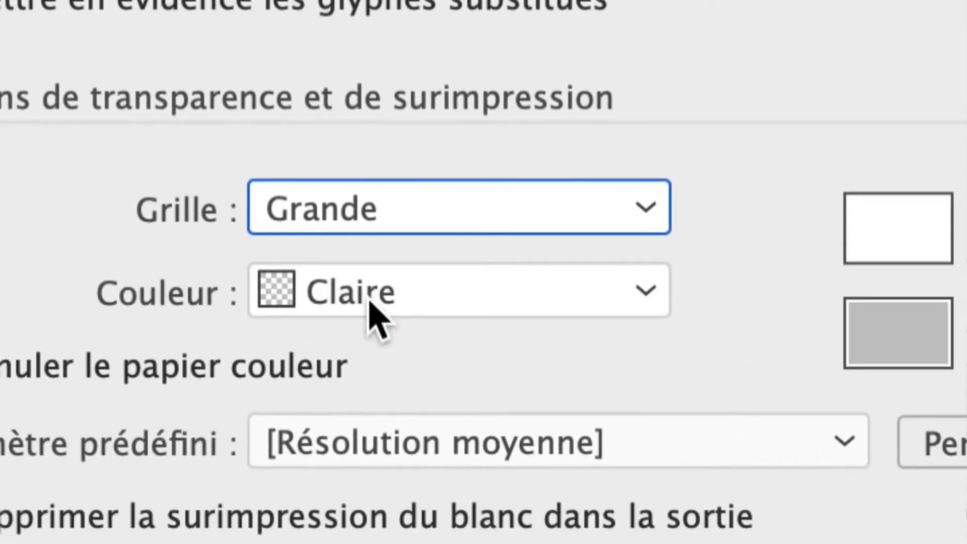
left_click(363, 282)
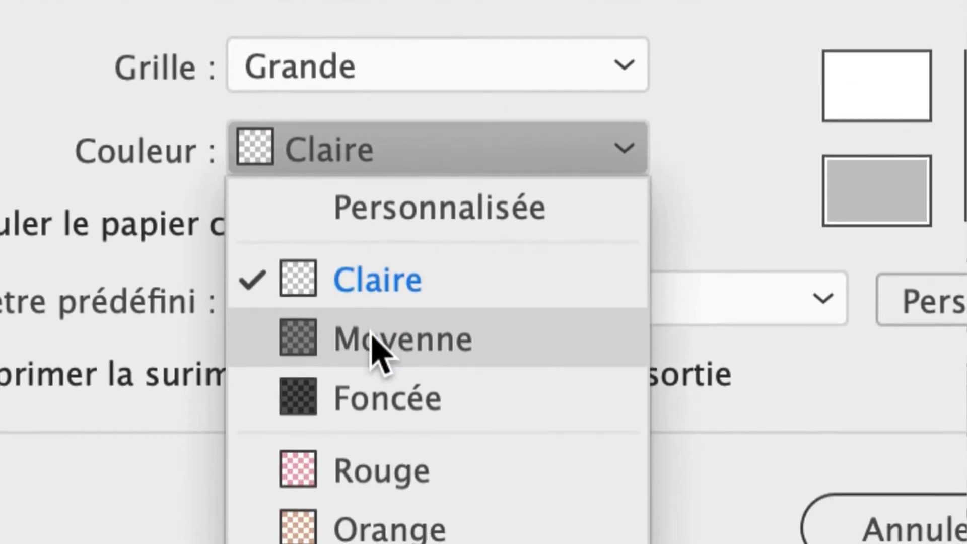
left_click(383, 381)
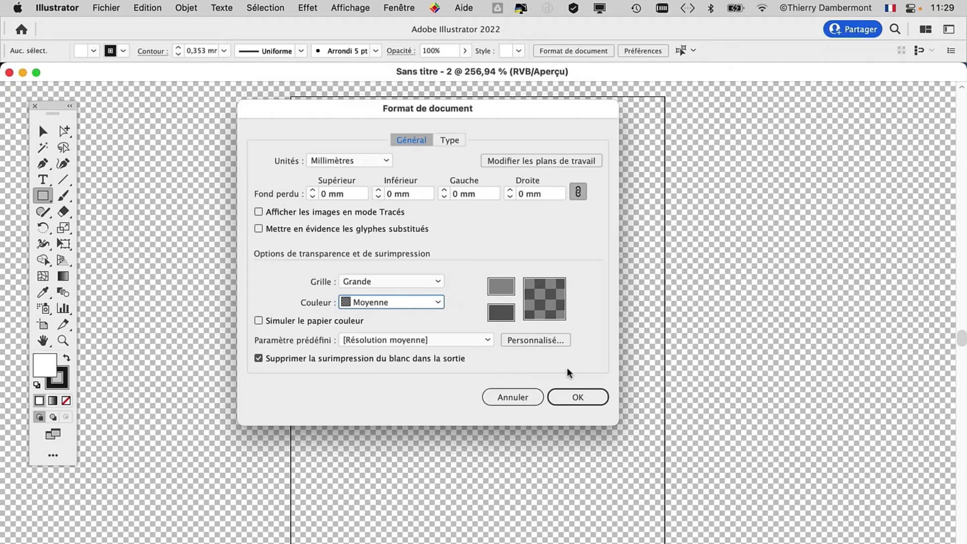
left_click(579, 400)
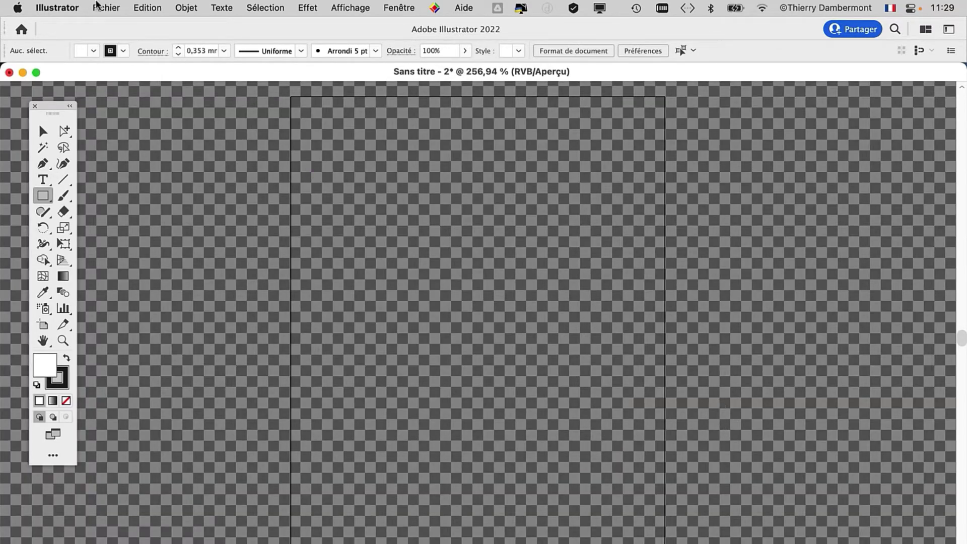
left_click(98, 7)
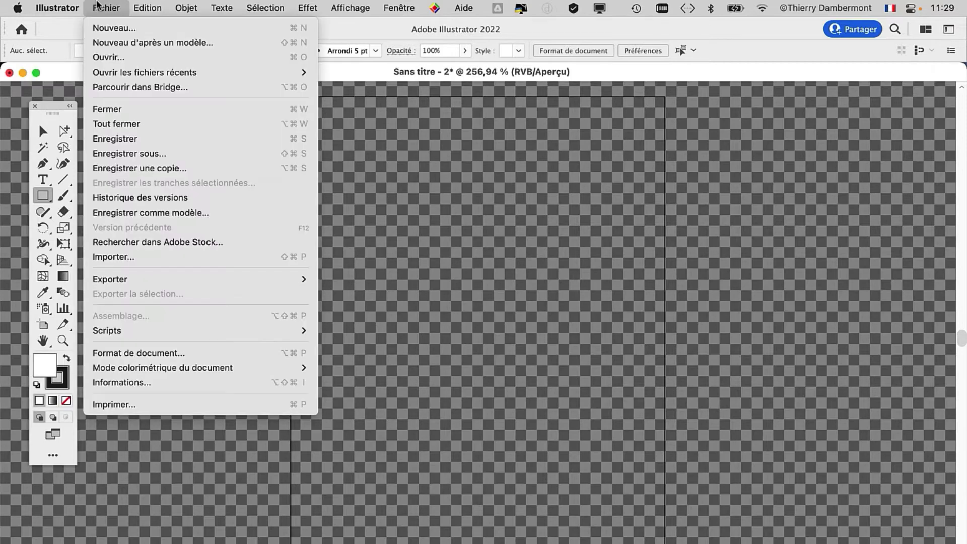
- Give the transparency grid squares a darker custom colour and apply the document settings
left_click(183, 352)
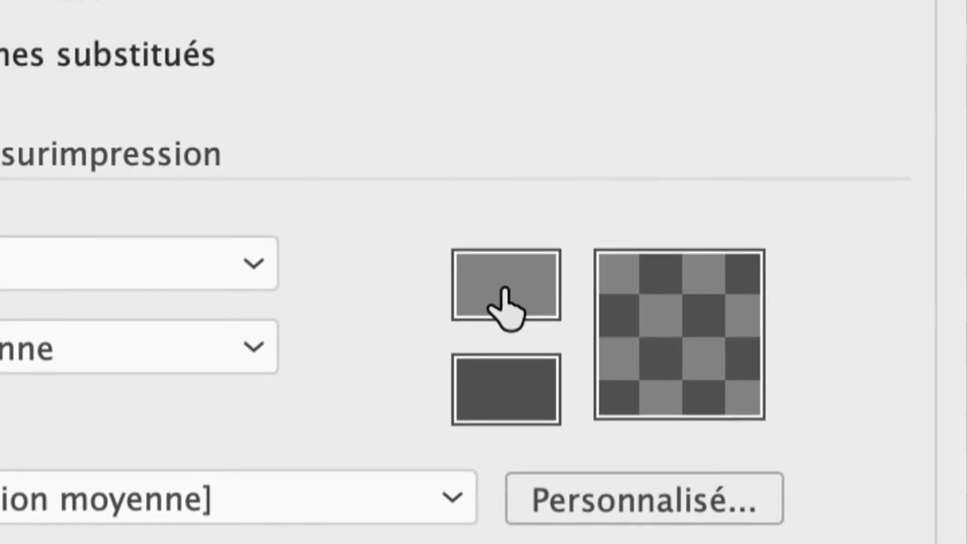
left_click(506, 291)
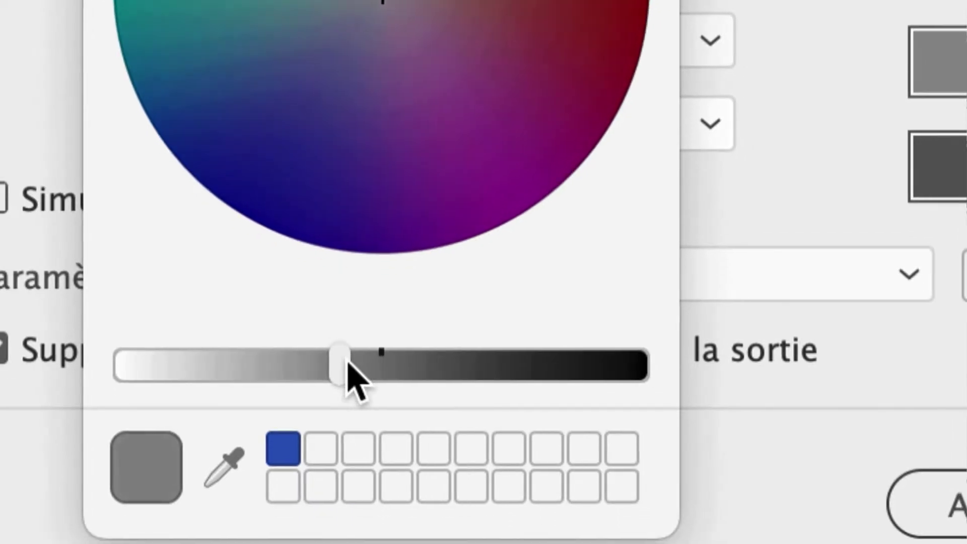
left_click_drag(343, 375, 394, 375)
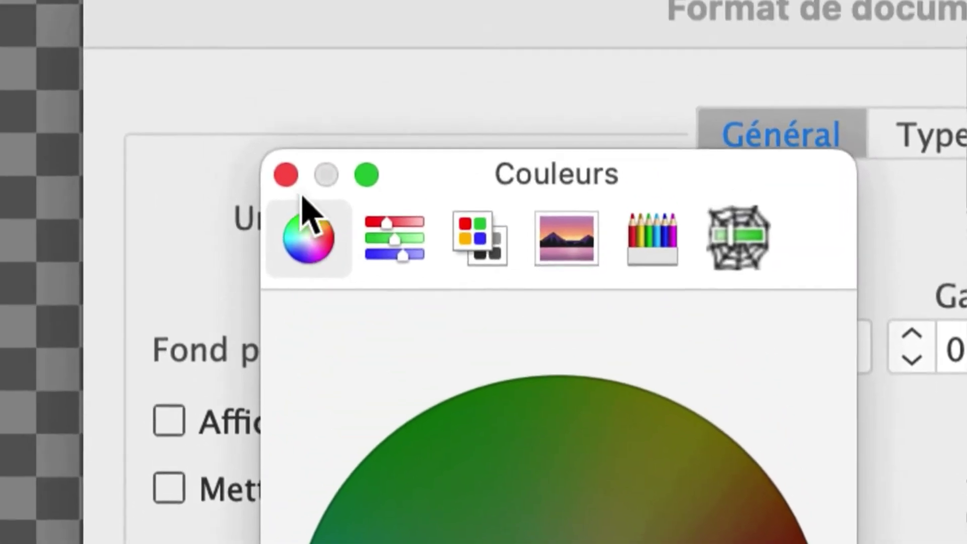
left_click(289, 181)
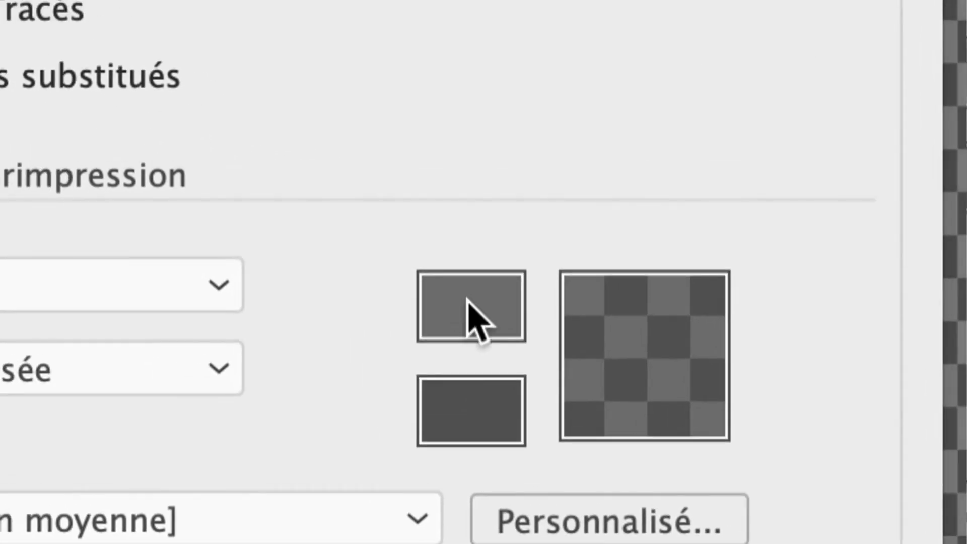
left_click(467, 302)
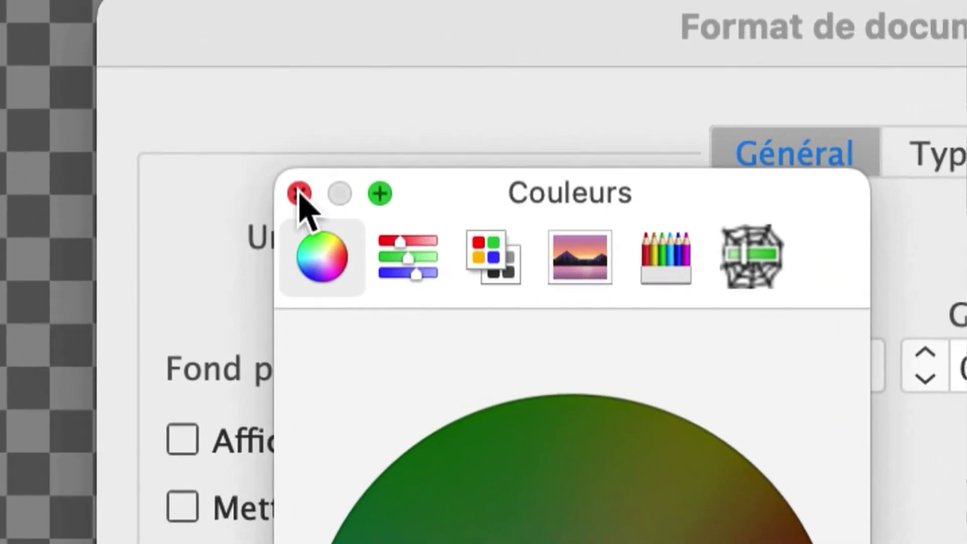
left_click(297, 194)
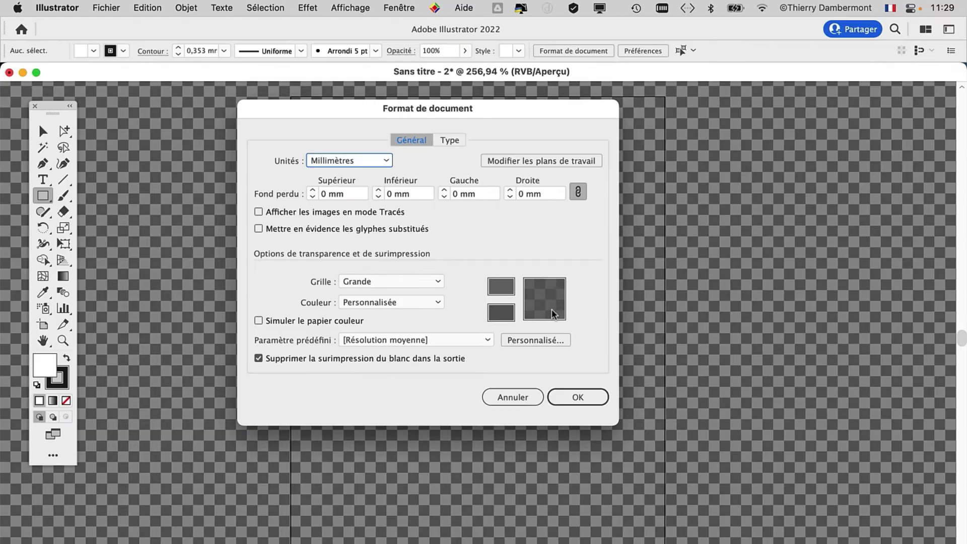
left_click(576, 395)
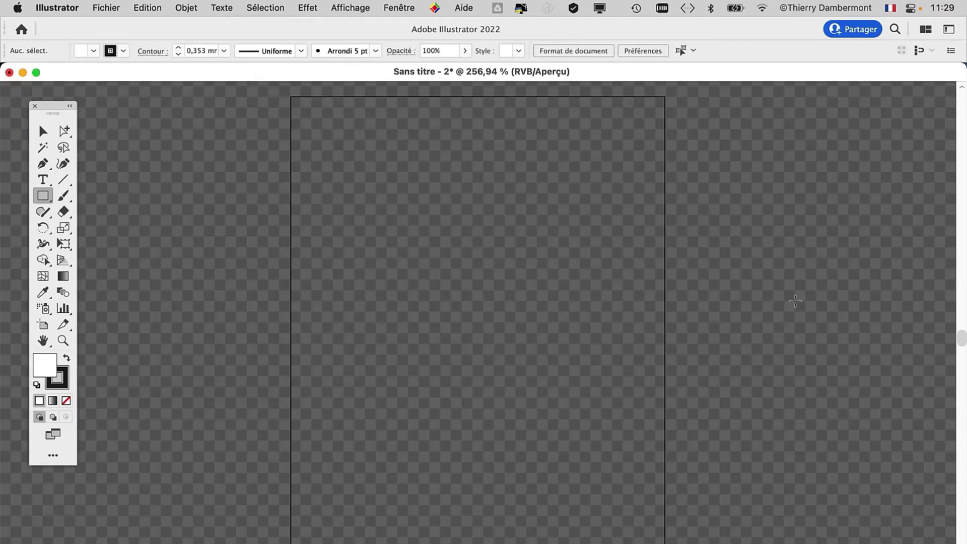
- Reopen Format de document, darken the custom grid colour further and apply it
left_click(102, 10)
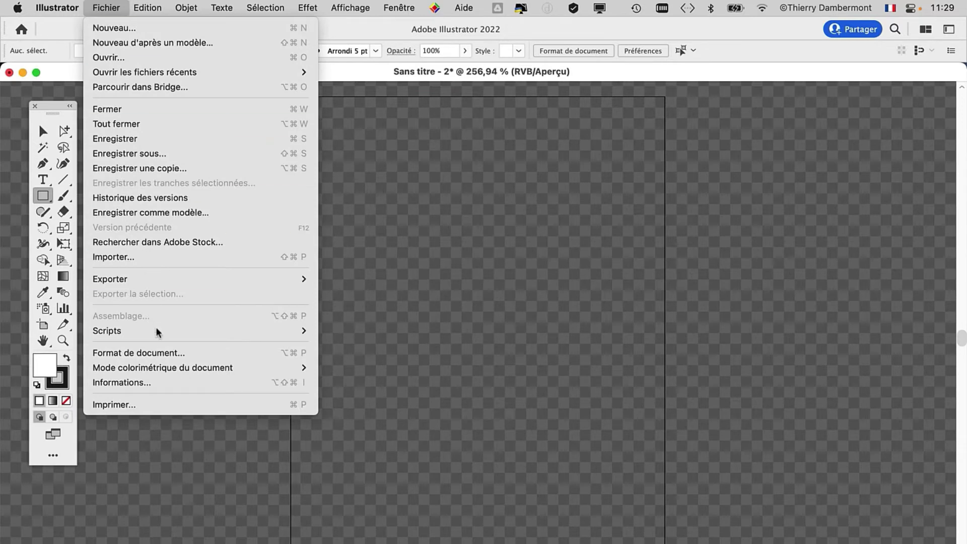
left_click(171, 353)
left_click(552, 311)
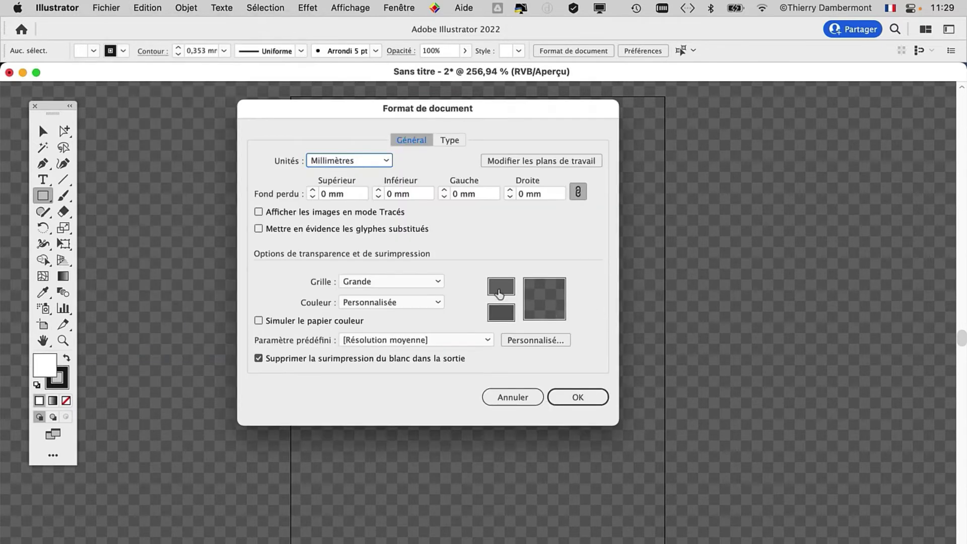
left_click_drag(358, 362, 366, 367)
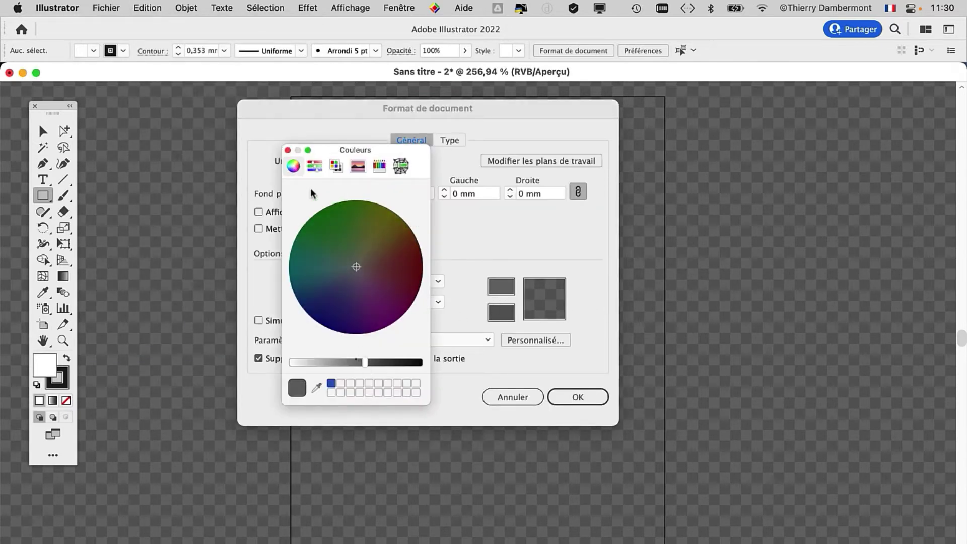
left_click(288, 150)
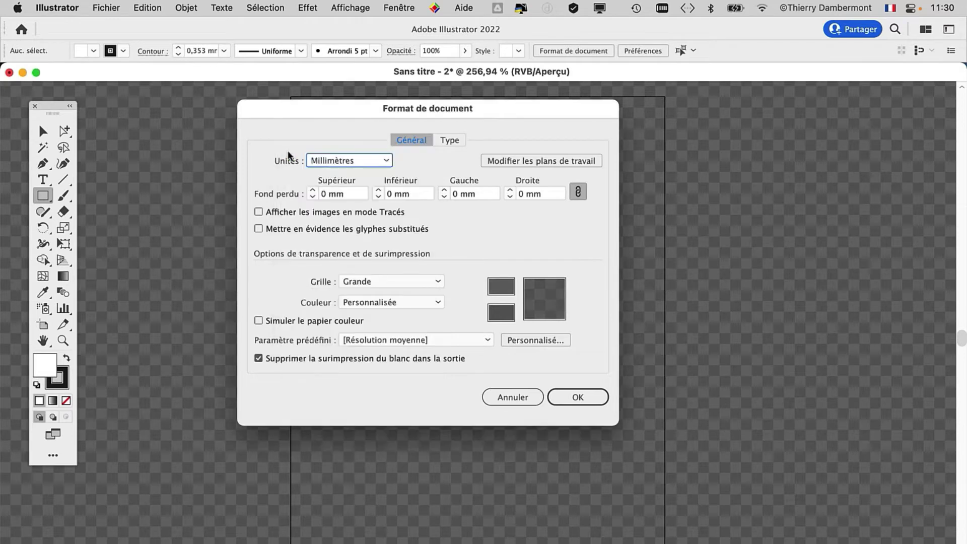
left_click(578, 399)
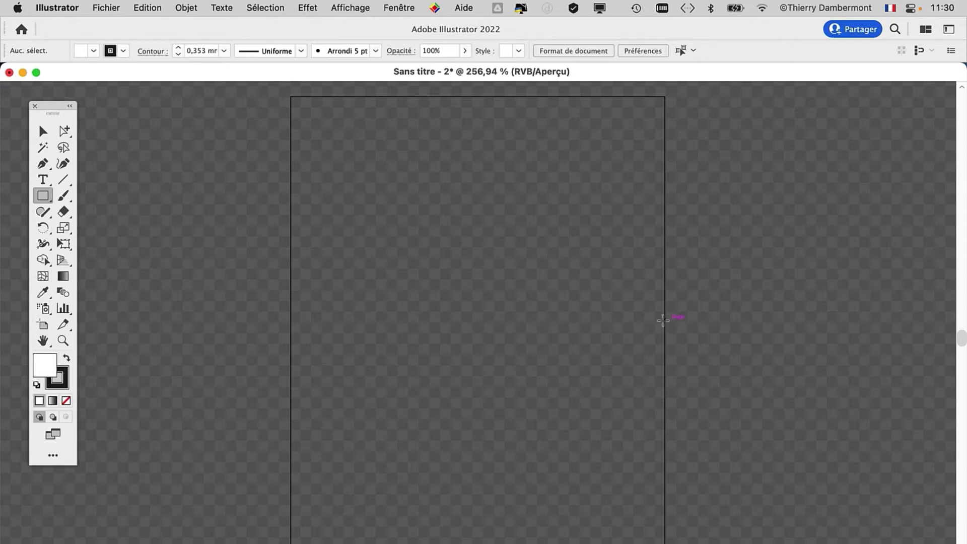
- Hide the transparency checkerboard and zoom out to show the plain white page
left_click(348, 7)
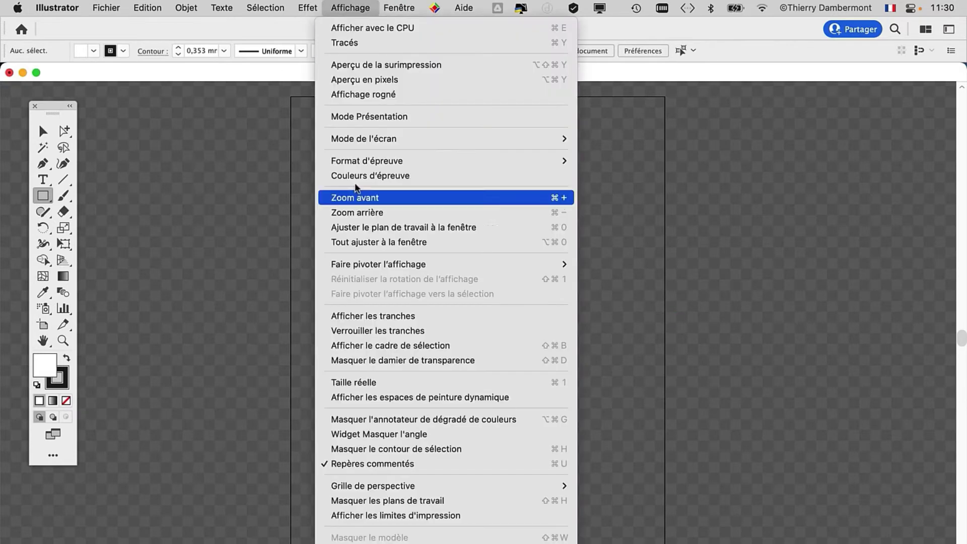
left_click(414, 361)
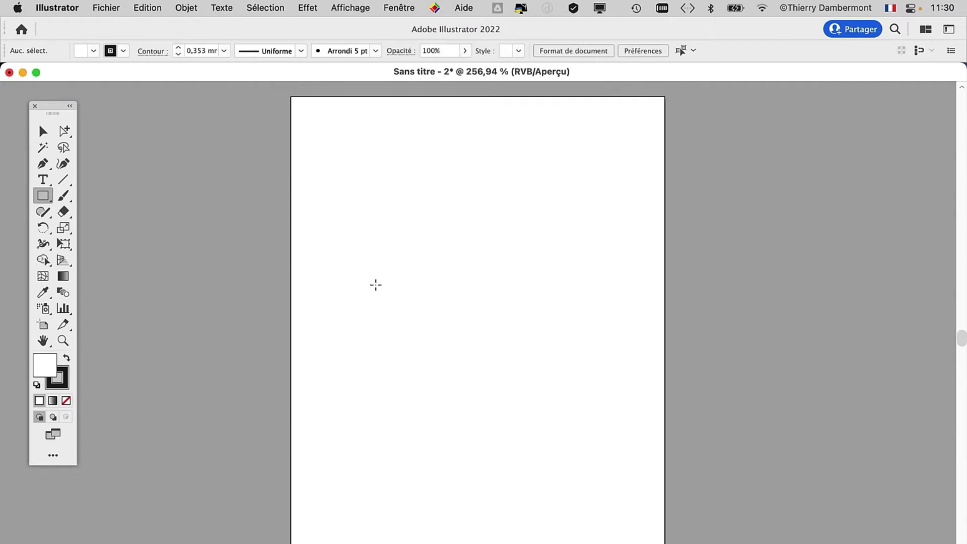
scroll(376, 286, "down", 1)
scroll(378, 292, "down", 1)
scroll(382, 307, "down", 2)
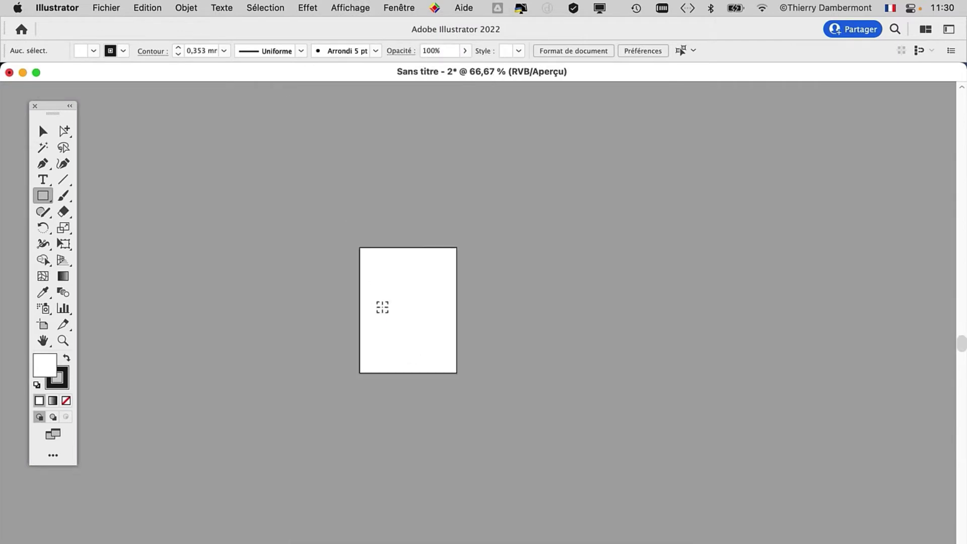
- Zoom in to 300% and draw a test square near the top of the page
left_click_drag(382, 307, 411, 333)
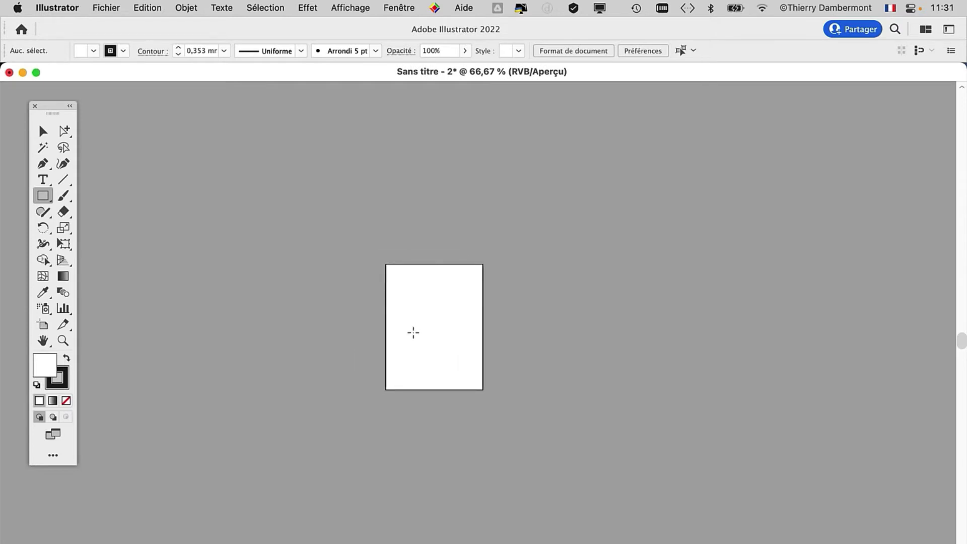
key("ctrl+plus")
key("ctrl+plus")
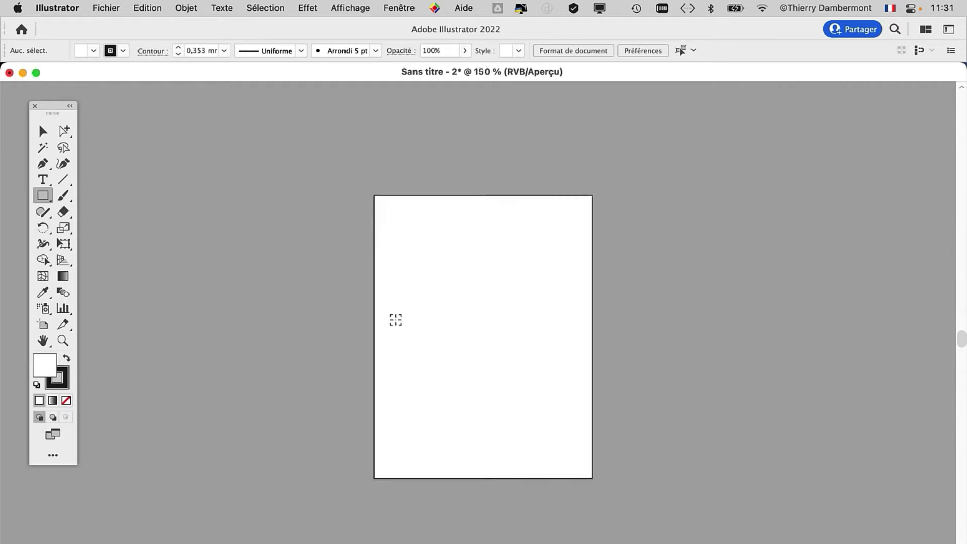
key("ctrl+plus")
key("ctrl+plus")
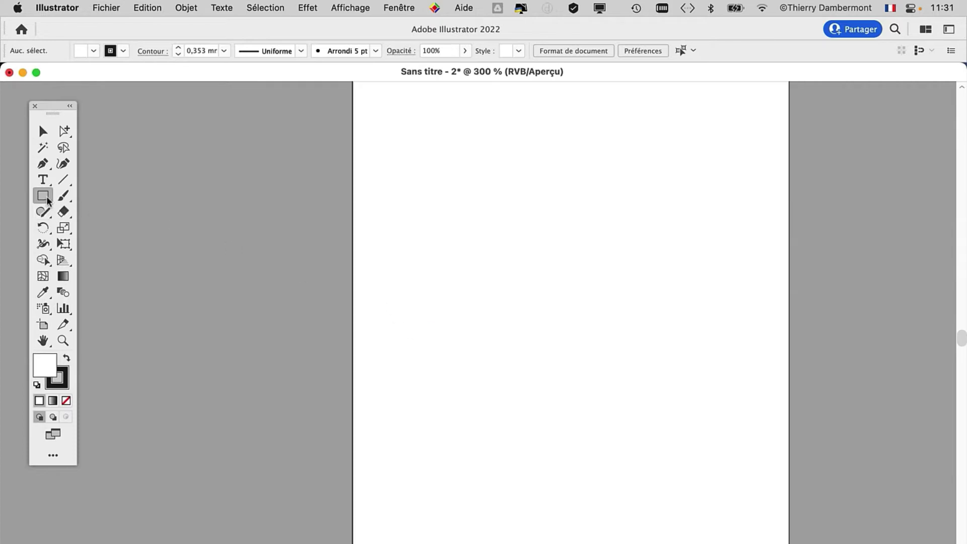
left_click_drag(454, 193, 615, 346)
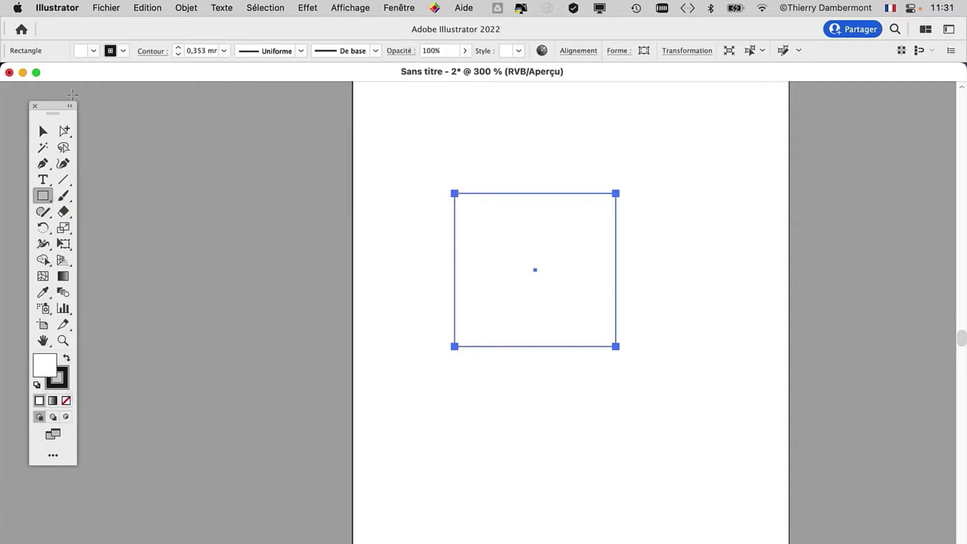
- Show the dark transparency checkerboard again behind the test square
left_click_drag(53, 111, 337, 119)
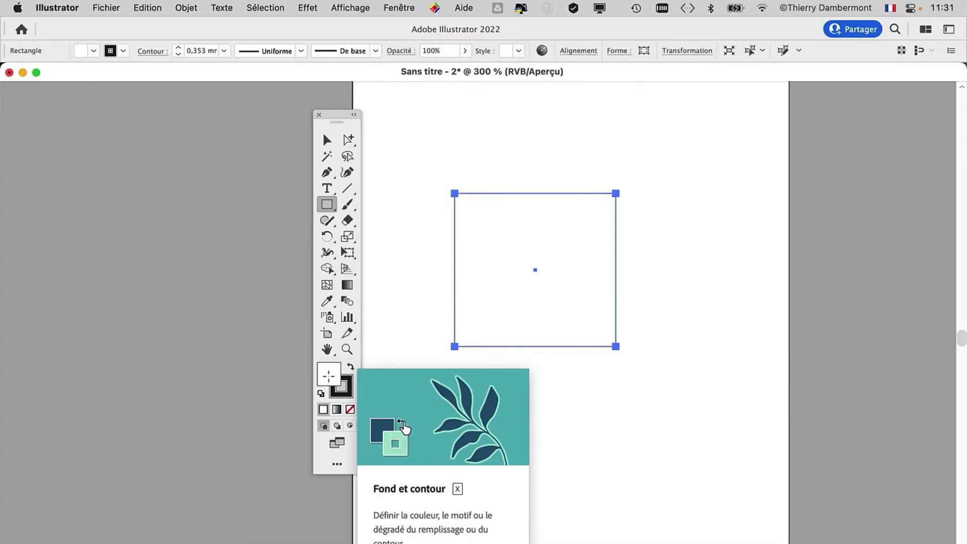
left_click_drag(328, 107, 115, 106)
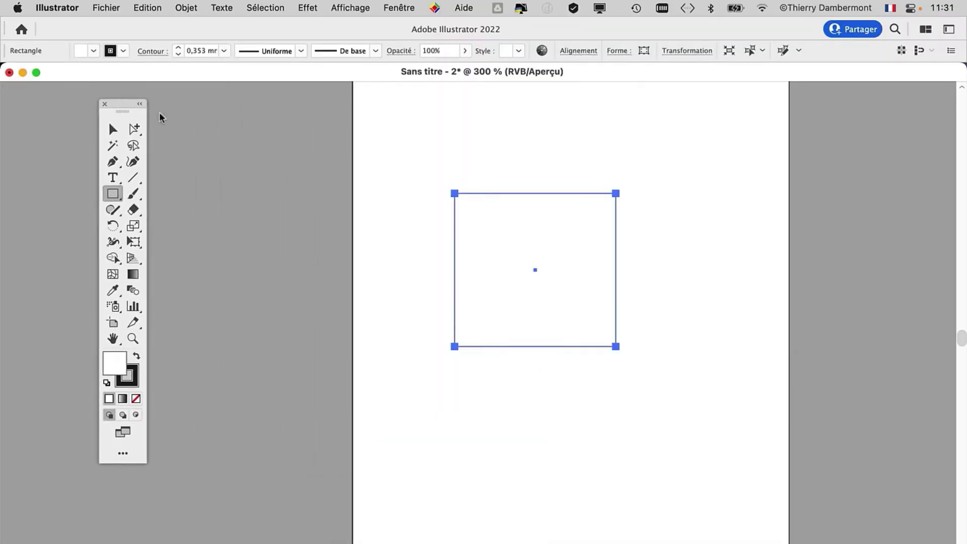
left_click(336, 8)
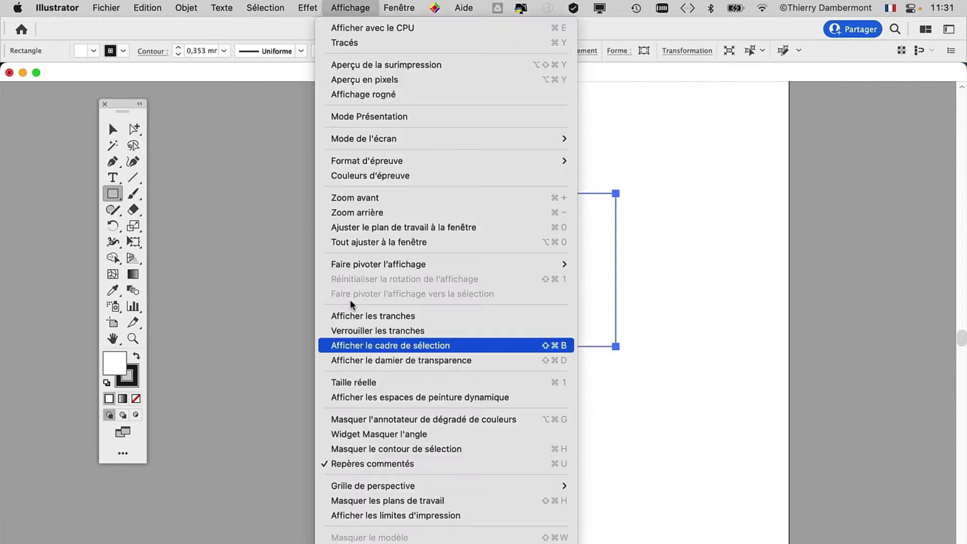
left_click(377, 361)
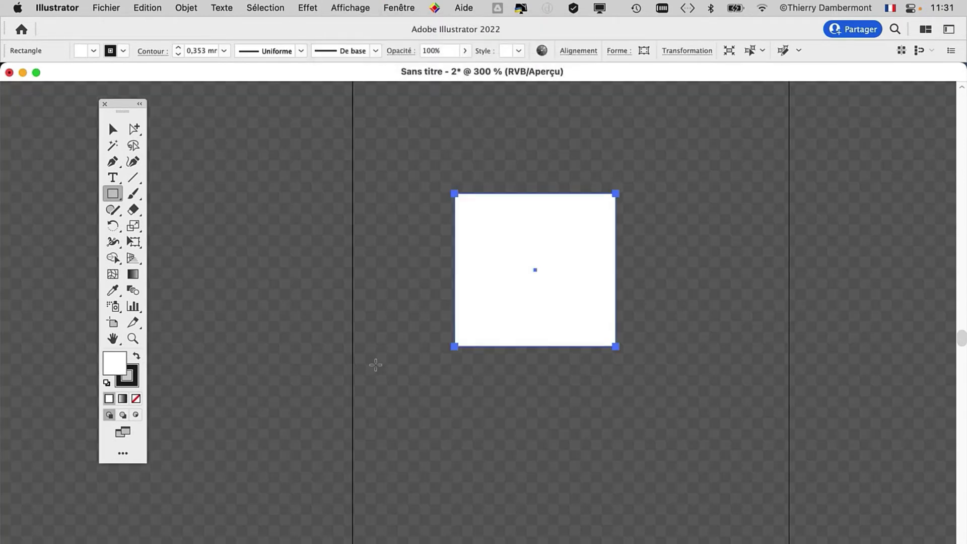
- Hide the checkerboard, delete the test square and return to 100% with the Selection tool
left_click(351, 7)
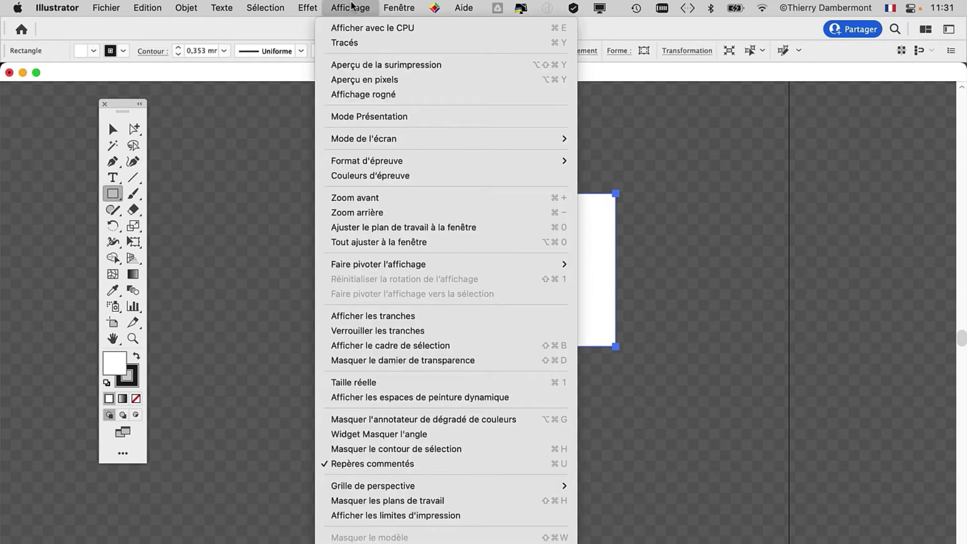
left_click(378, 361)
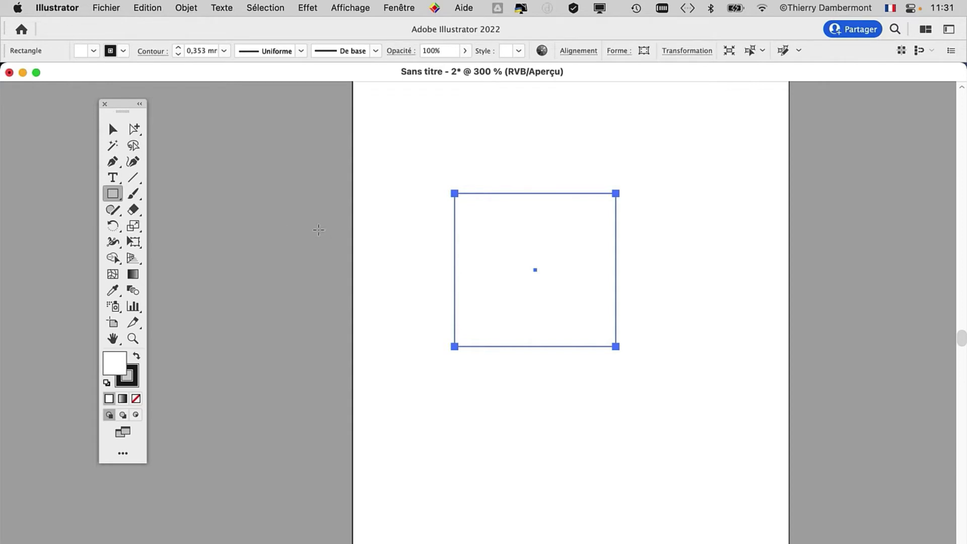
key("BackSpace")
scroll(470, 313, "down", 1)
scroll(471, 313, "down", 2)
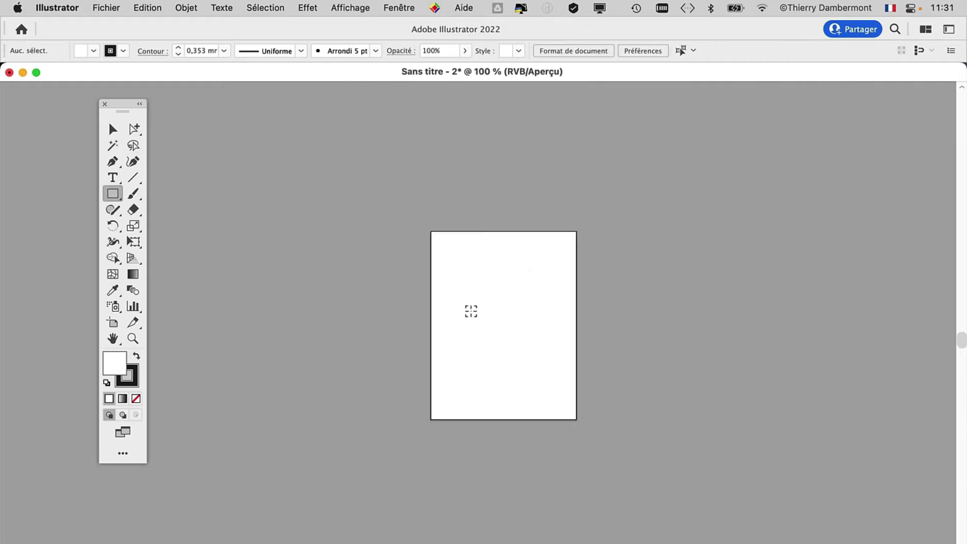
left_click_drag(420, 304, 279, 275)
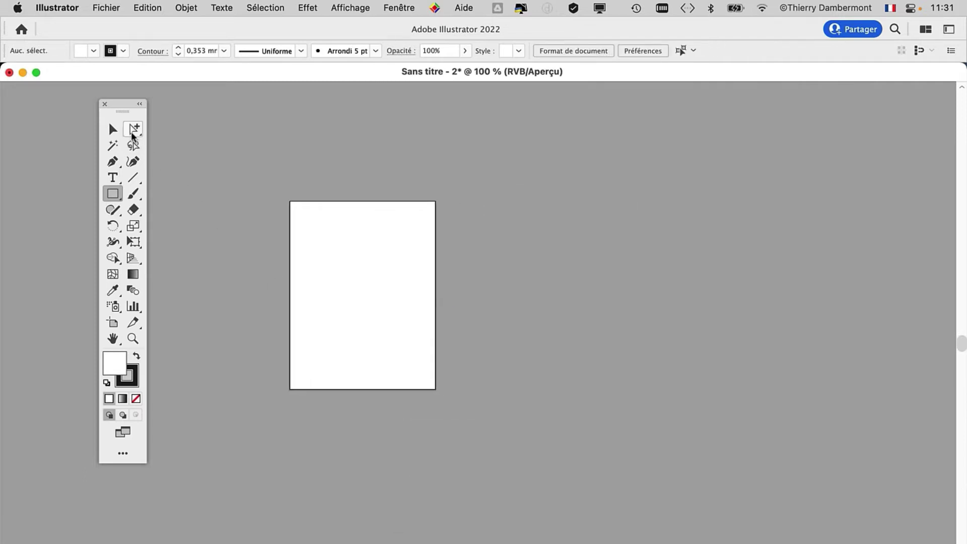
key("v")
- Open and resize the Calques panel, then rename Calque 1 to 'fond de page'
left_click_drag(350, 137, 299, 114)
left_click(398, 8)
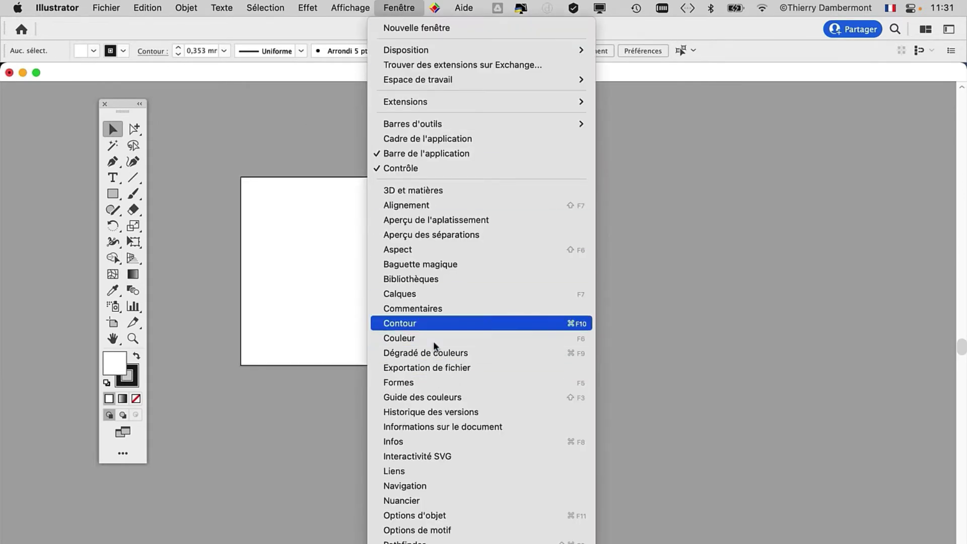
left_click(522, 295)
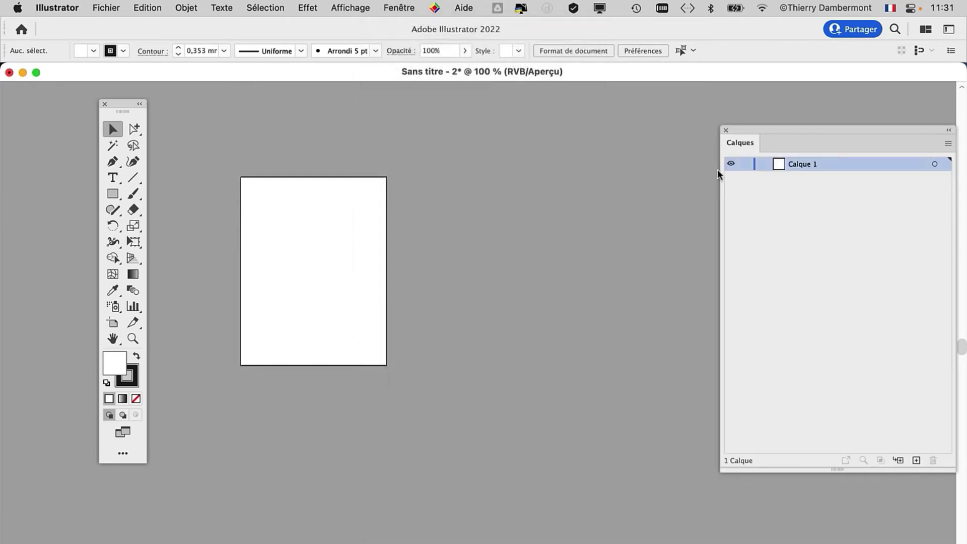
left_click_drag(764, 130, 526, 121)
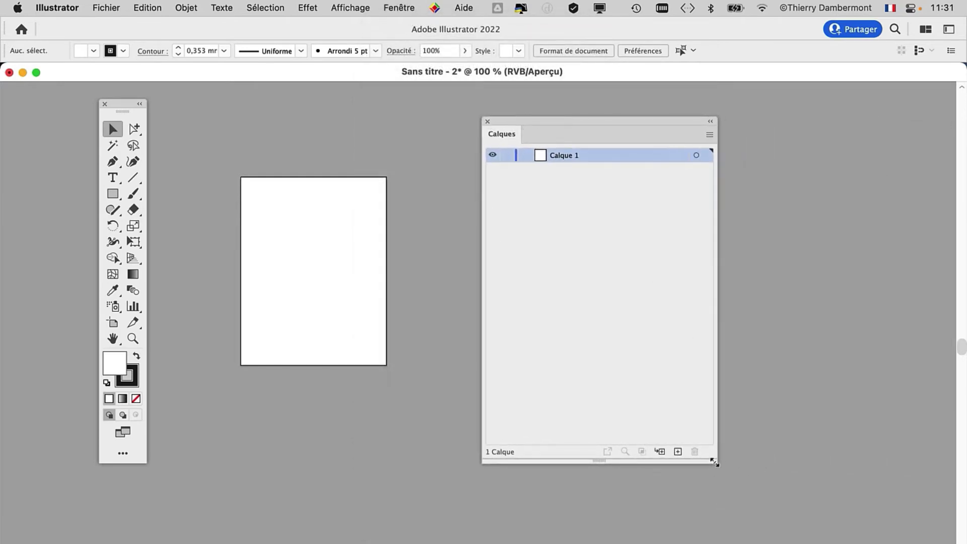
left_click_drag(715, 462, 746, 252)
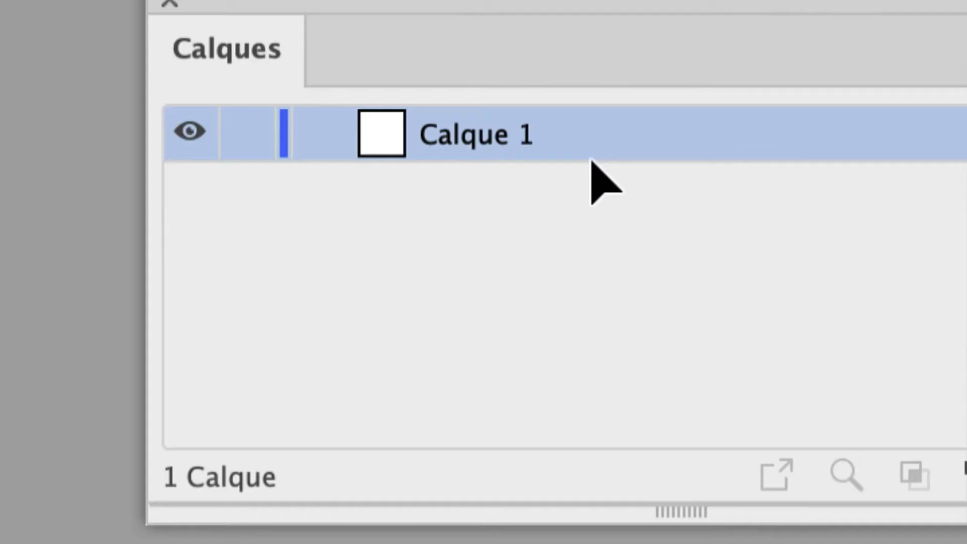
double_click(509, 139)
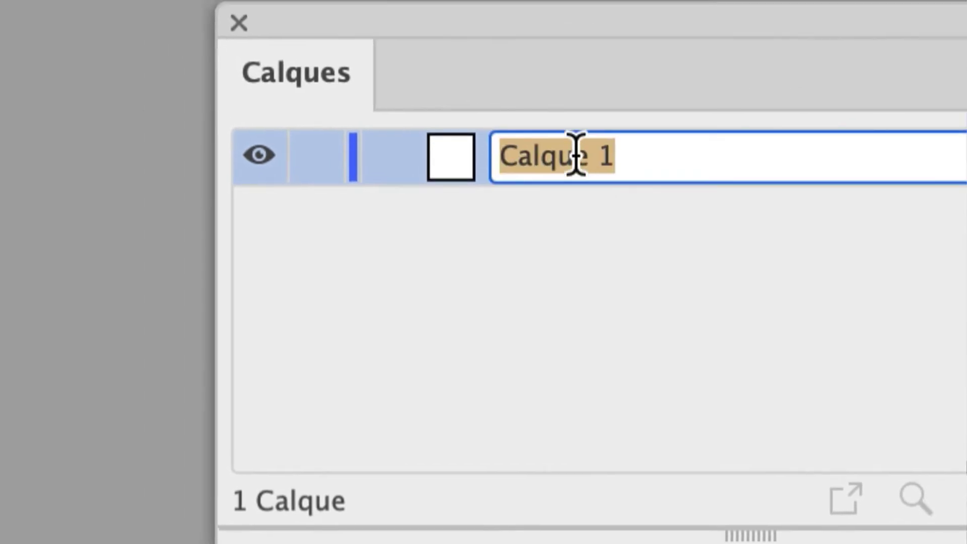
type("fond de page")
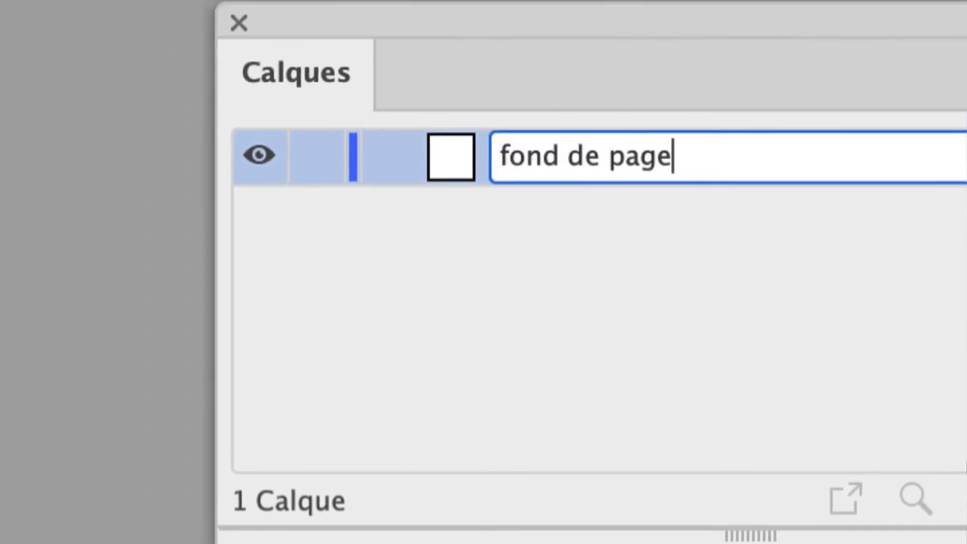
key("Return")
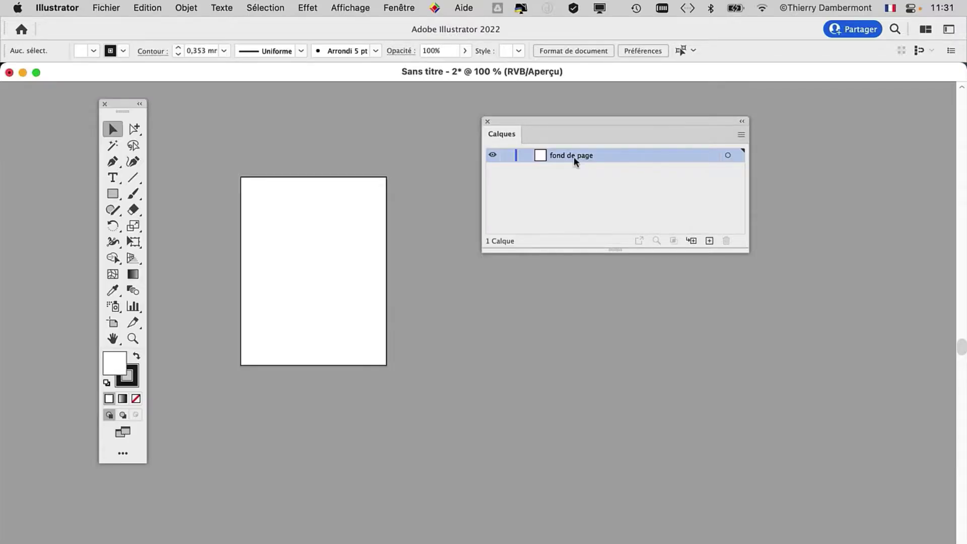
- Resize and reposition the Calques panel at the right and pan the page view
left_click_drag(746, 252, 666, 269)
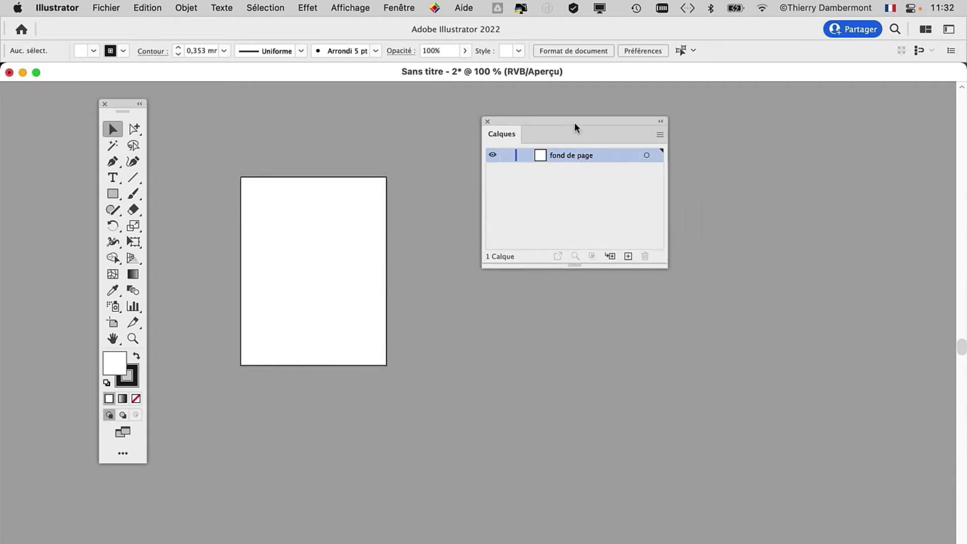
left_click_drag(574, 122, 778, 149)
scroll(536, 309, "down", 1, "alt")
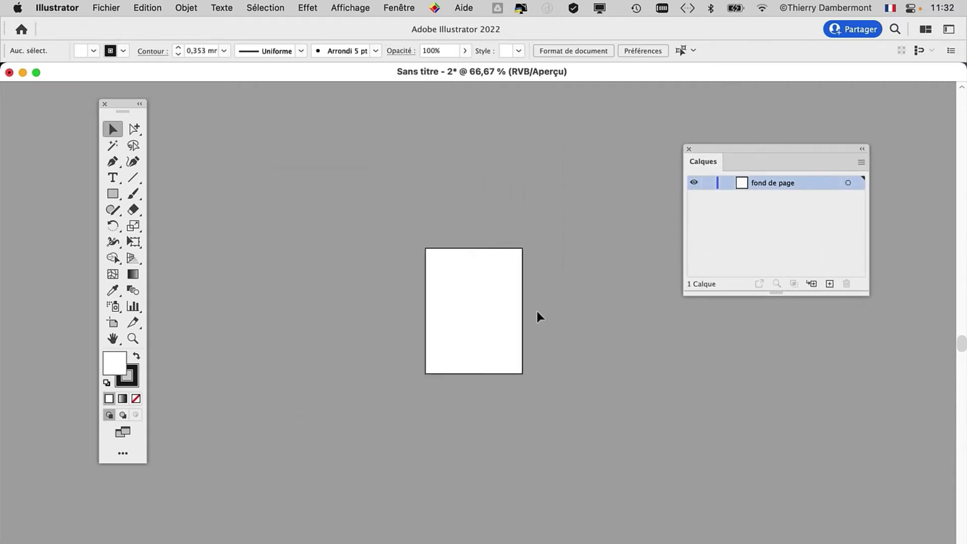
scroll(538, 327, "down", 1, "alt")
left_click_drag(472, 335, 429, 356)
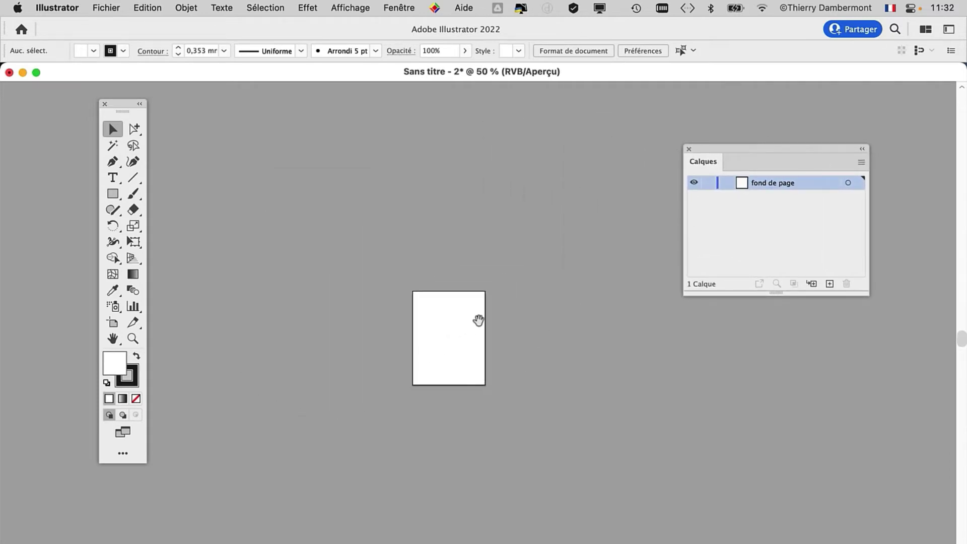
left_click_drag(717, 148, 779, 141)
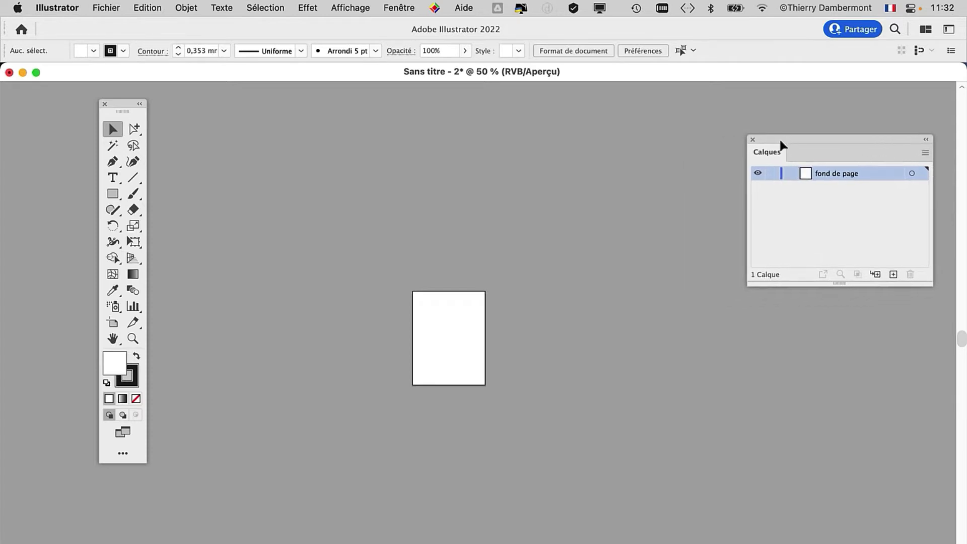
- Draw a large rectangle covering the whole Letter page and move the panels aside
left_click(113, 194)
left_click_drag(200, 136, 680, 543)
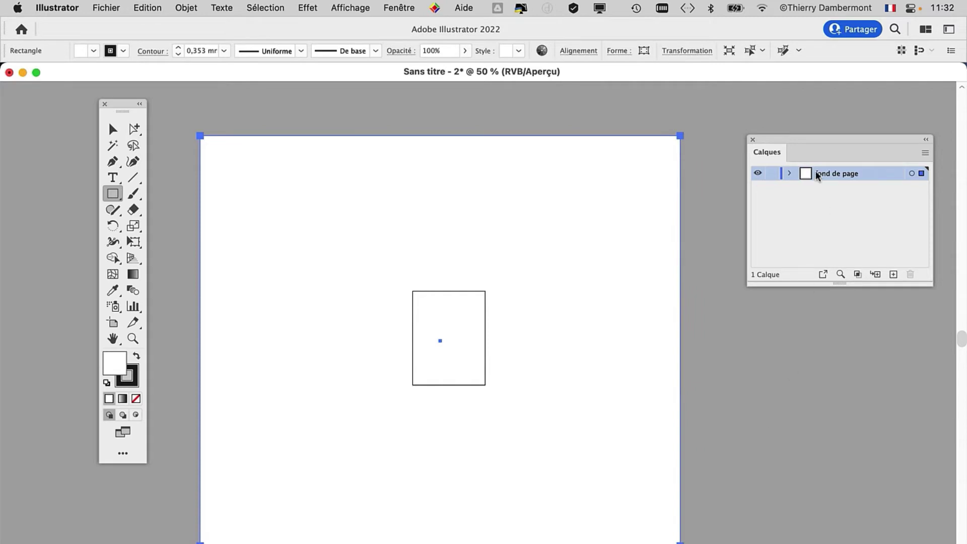
left_click_drag(794, 141, 786, 114)
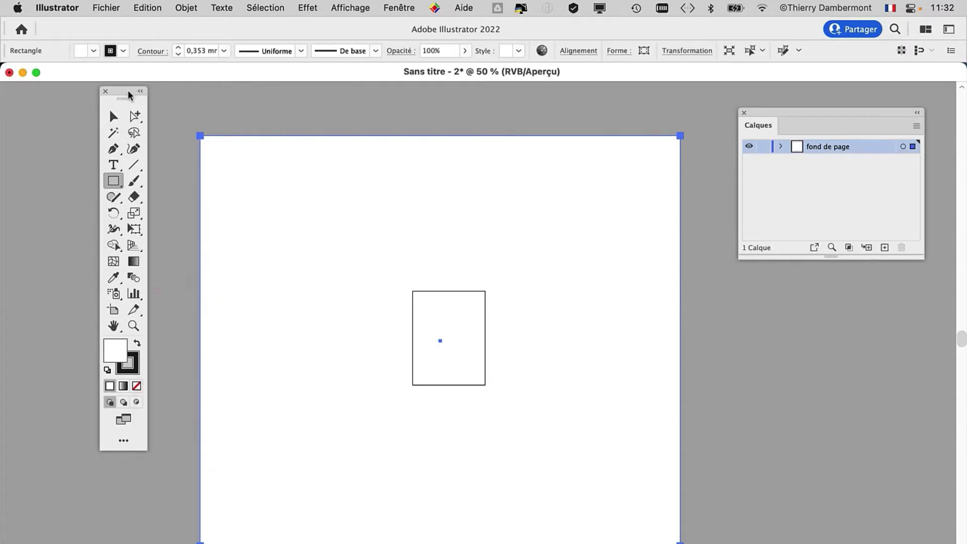
left_click_drag(124, 96, 67, 100)
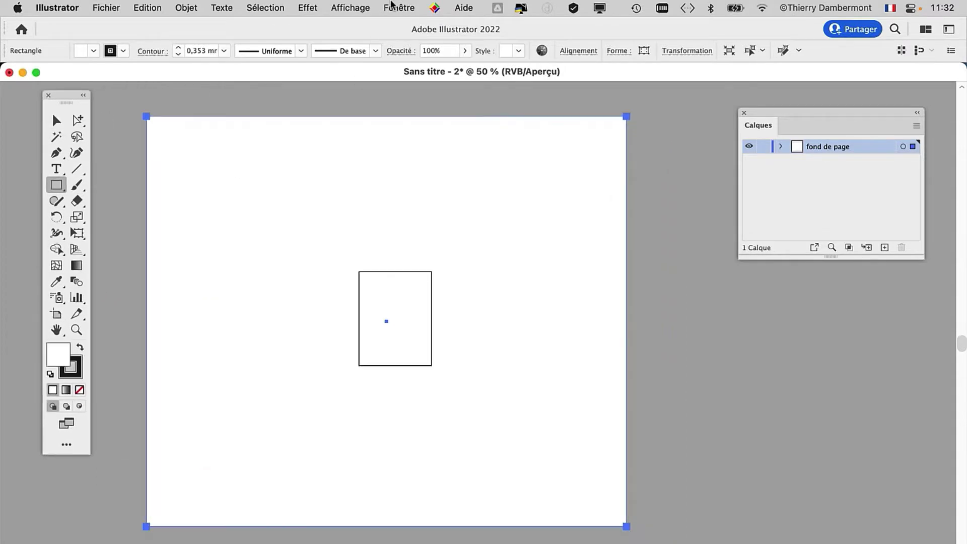
- Open the Swatches panel (Nuancier) and begin a new swatch named 'couleur pour fond de page'
left_click(396, 7)
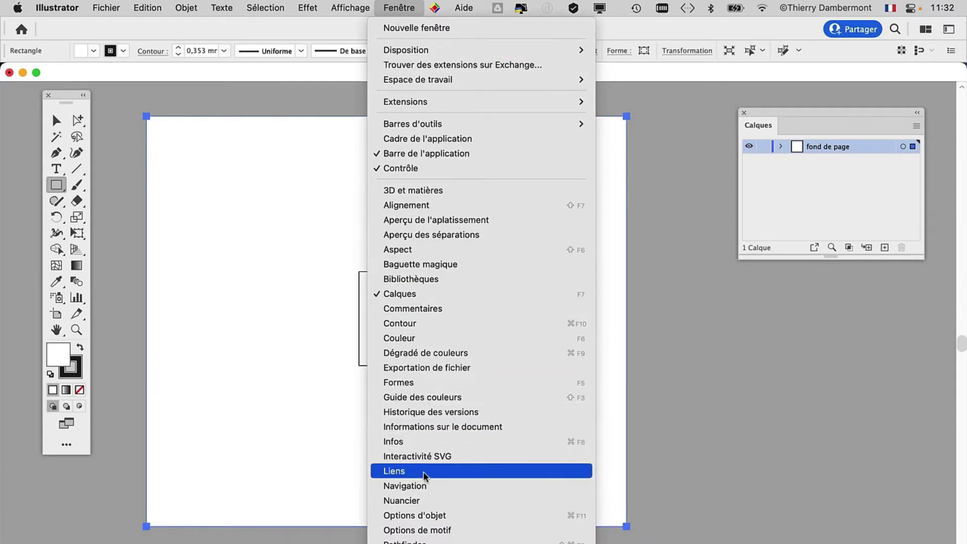
left_click(727, 446)
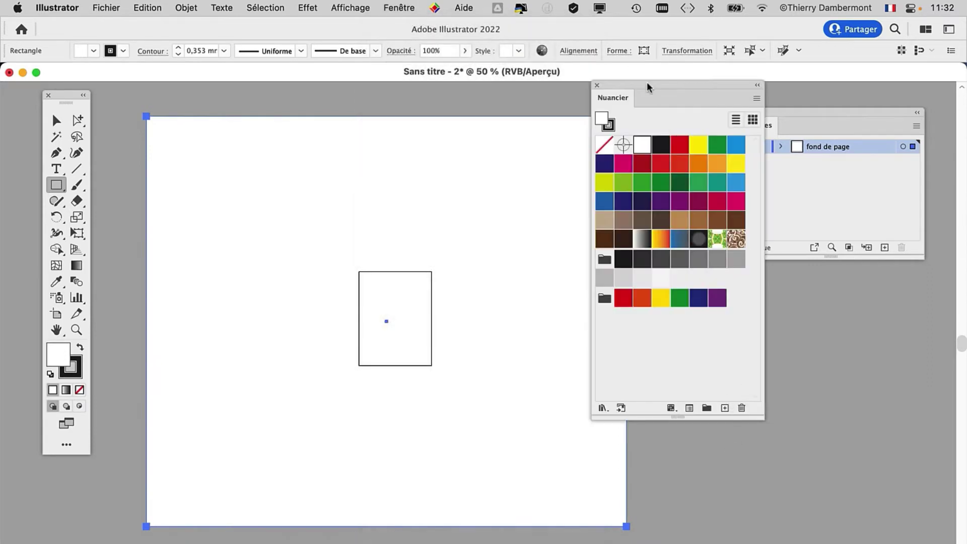
mouse_move(649, 85)
left_mouse_down()
mouse_move(675, 222)
mouse_move(679, 190)
mouse_move(714, 181)
left_mouse_up()
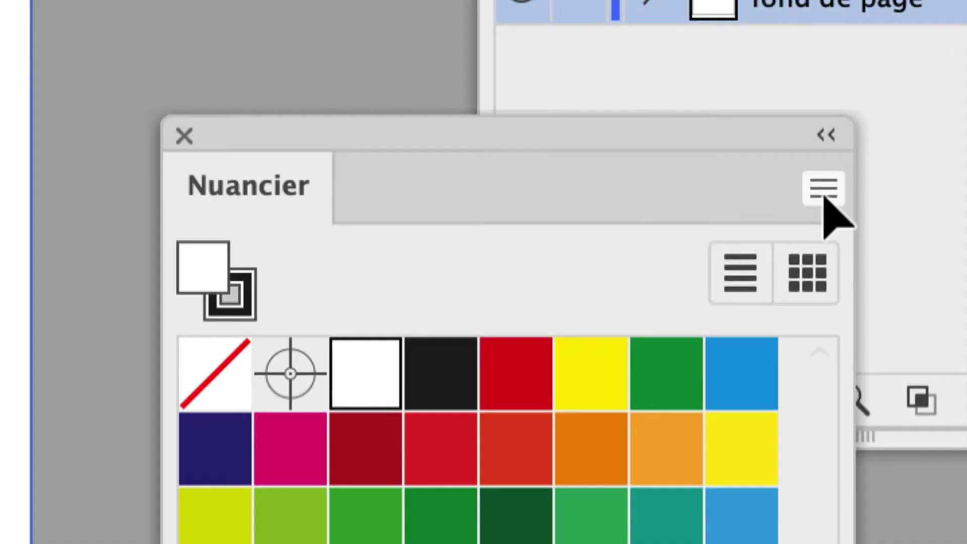
left_click(825, 193)
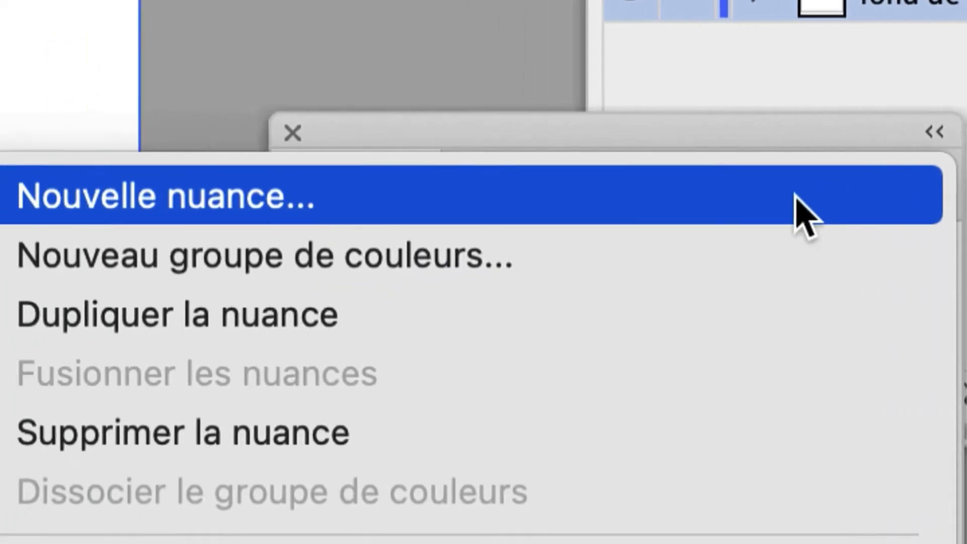
left_click(780, 214)
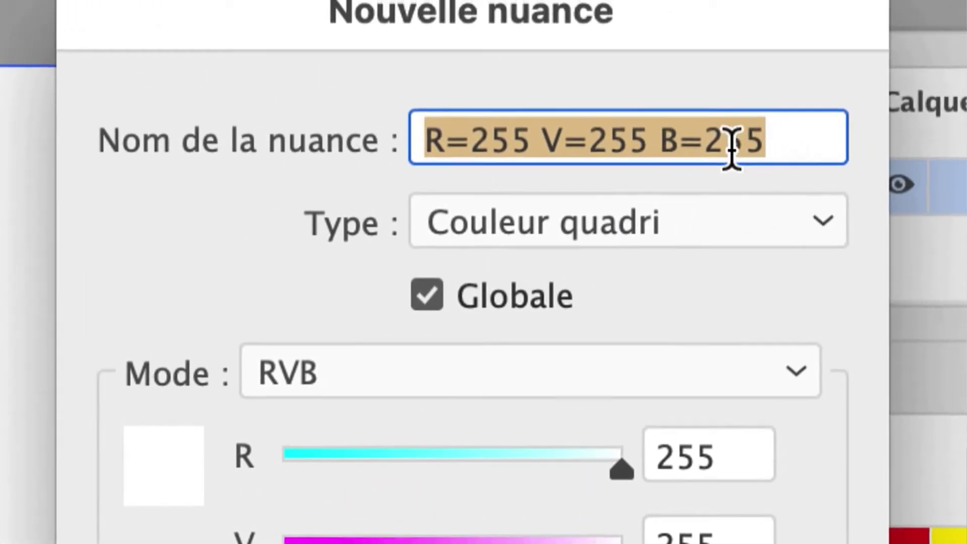
type("cou")
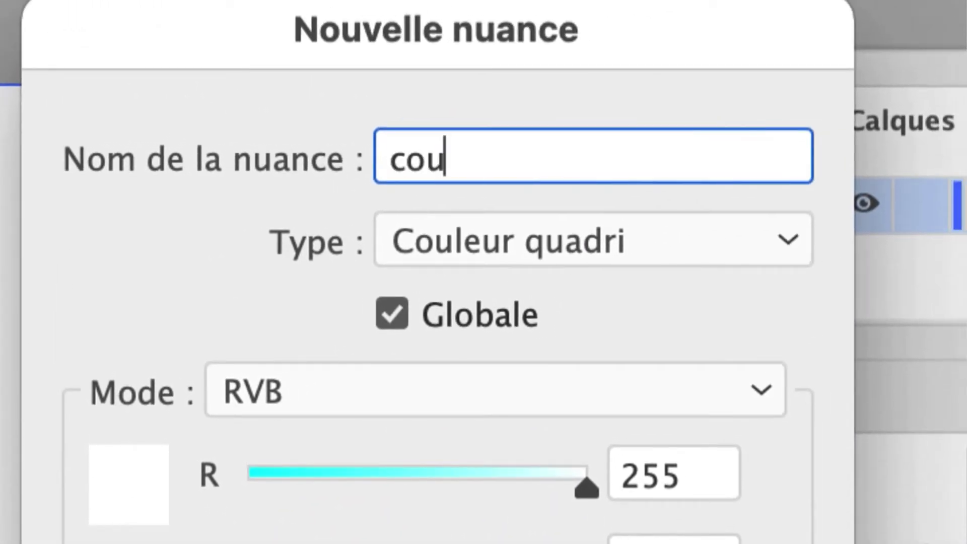
type("leur pour ")
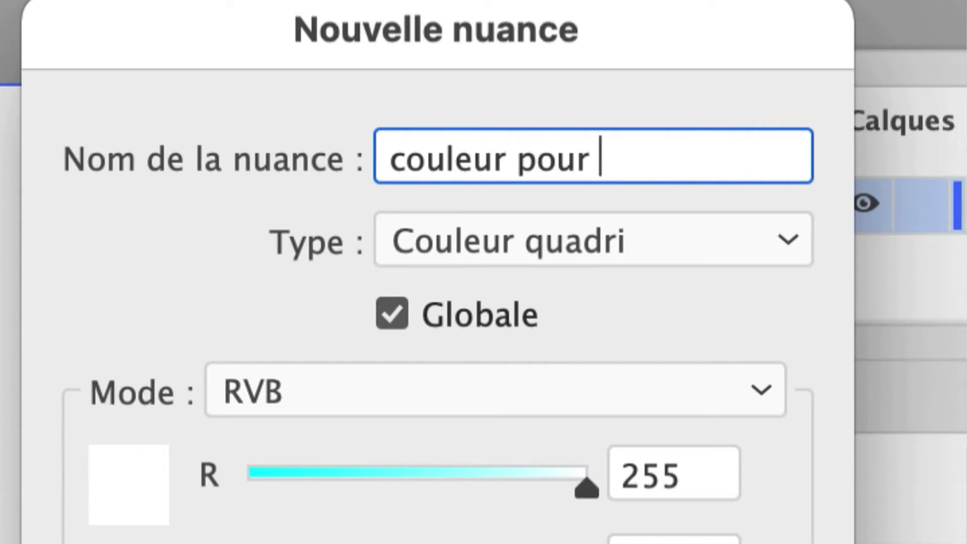
type("fond de page")
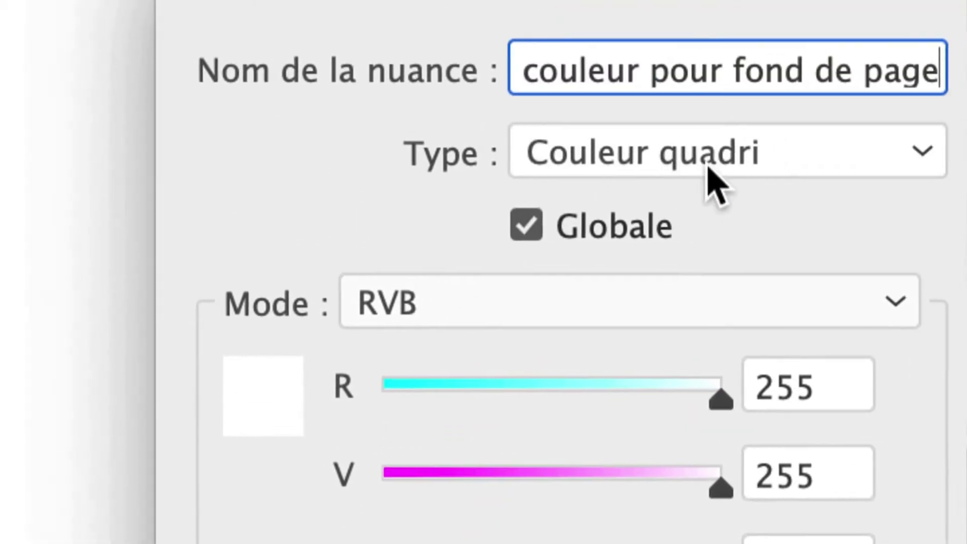
left_click(708, 166)
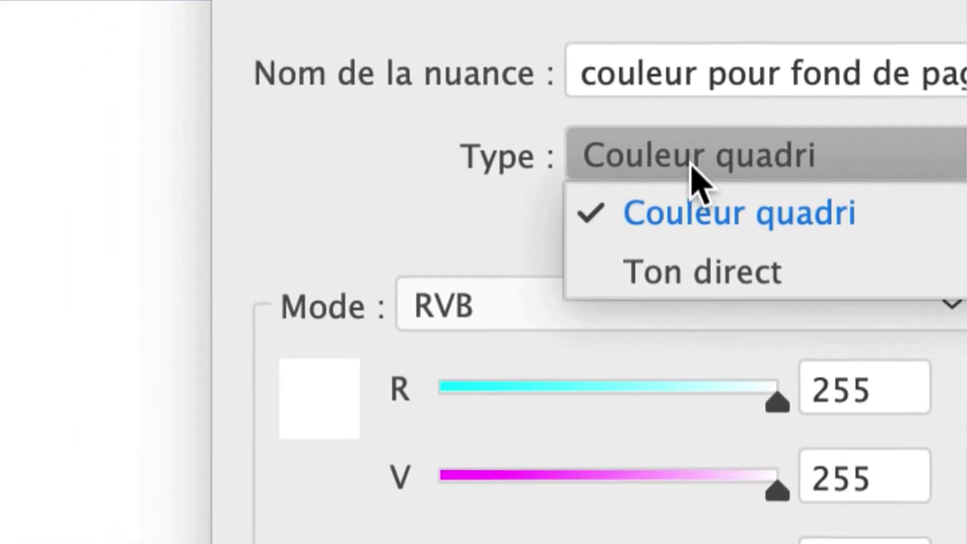
left_click(697, 171)
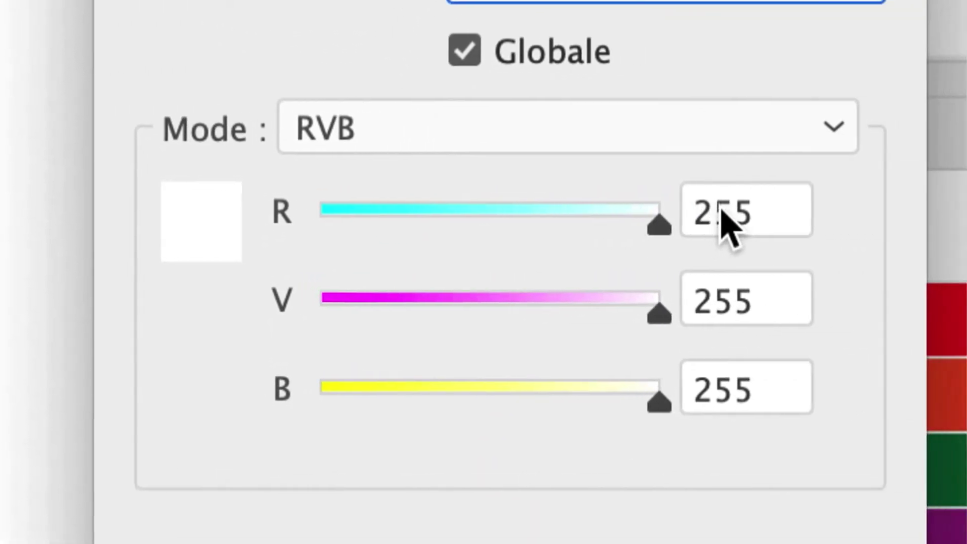
left_click_drag(818, 214, 856, 214)
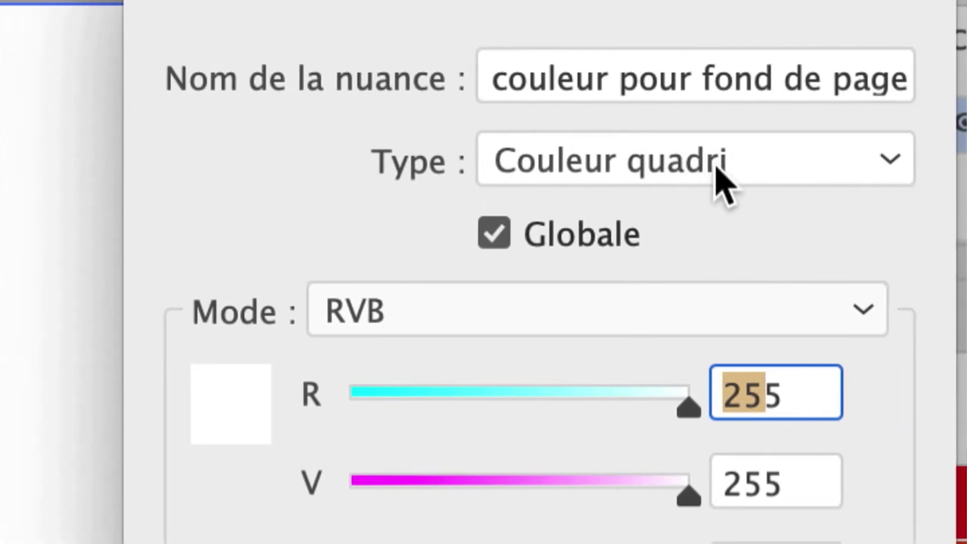
left_click(712, 168)
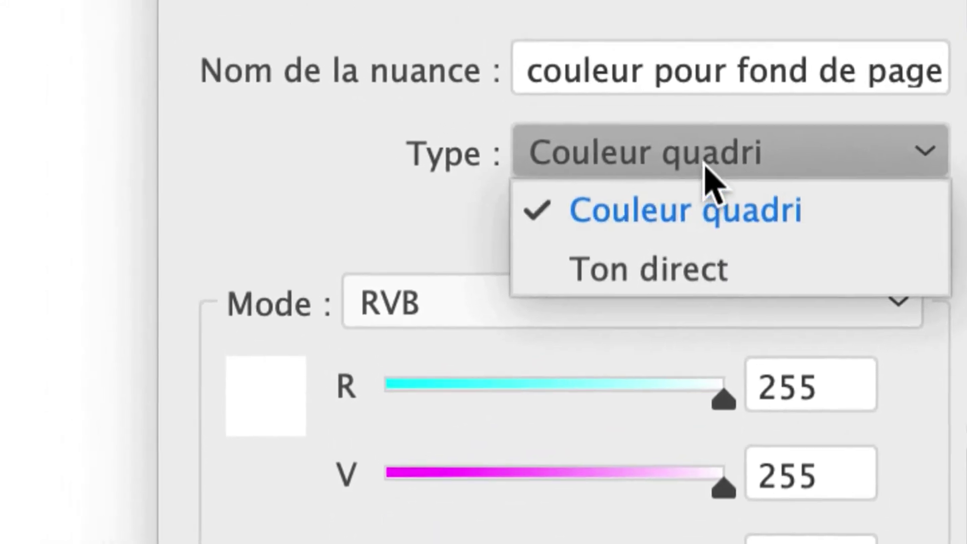
left_click(650, 91)
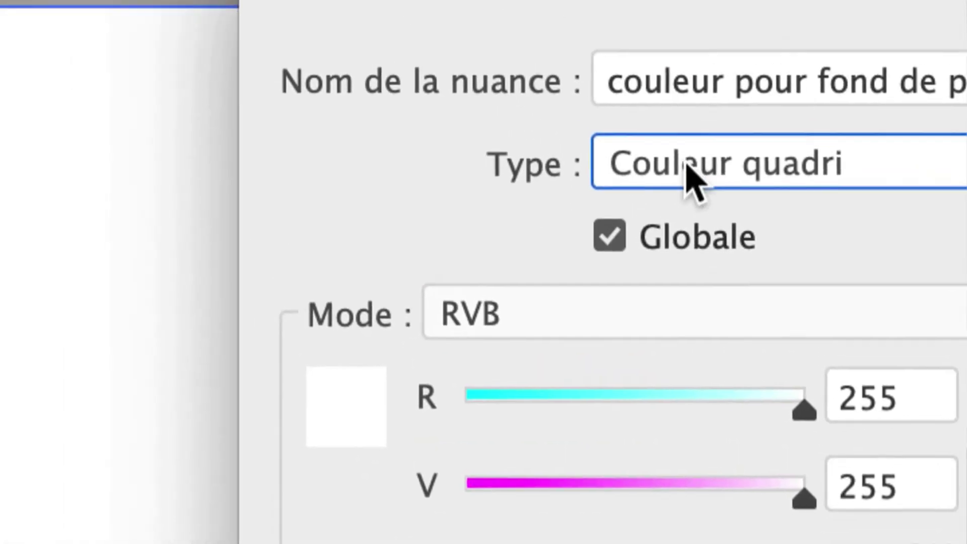
- Keep RGB mode and set R, G and B each to 150 for a grey
left_click(666, 197)
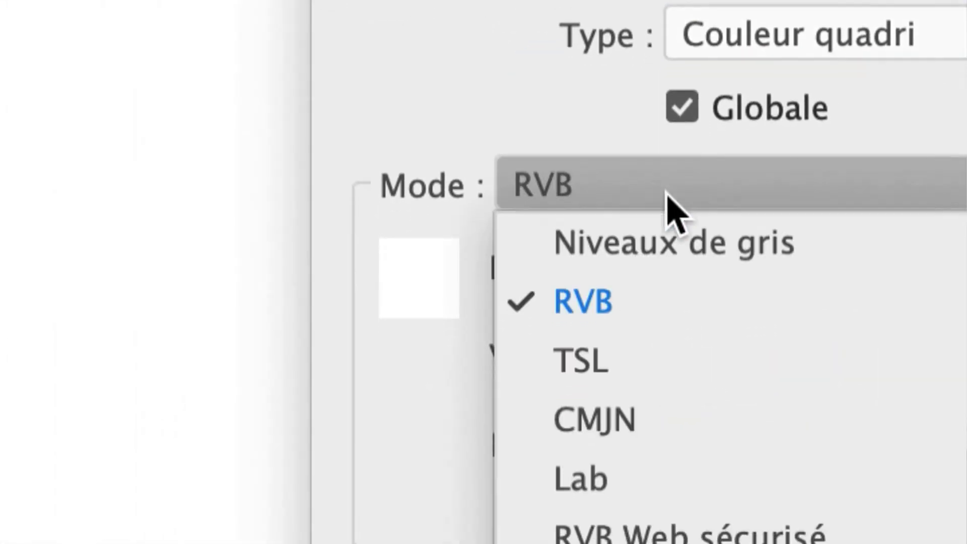
left_click(664, 302)
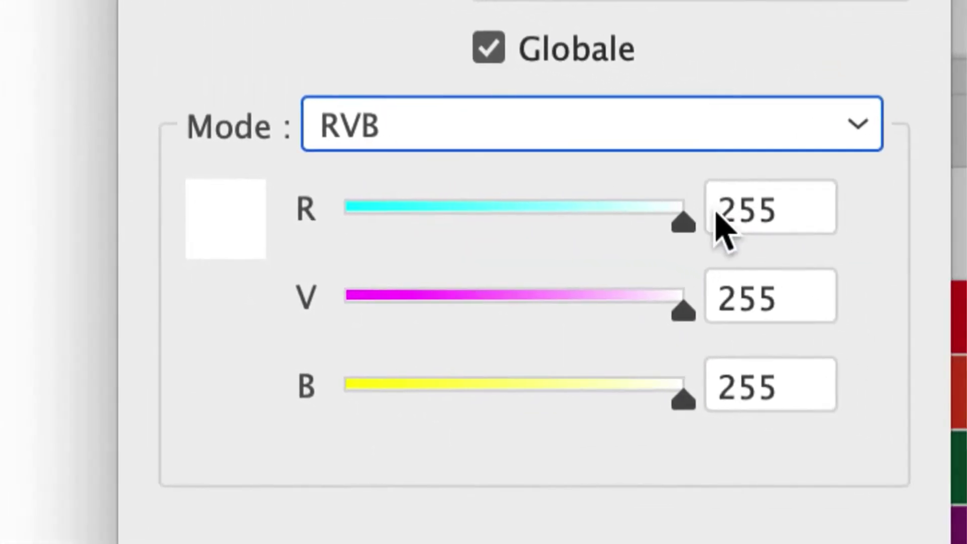
left_click(550, 211)
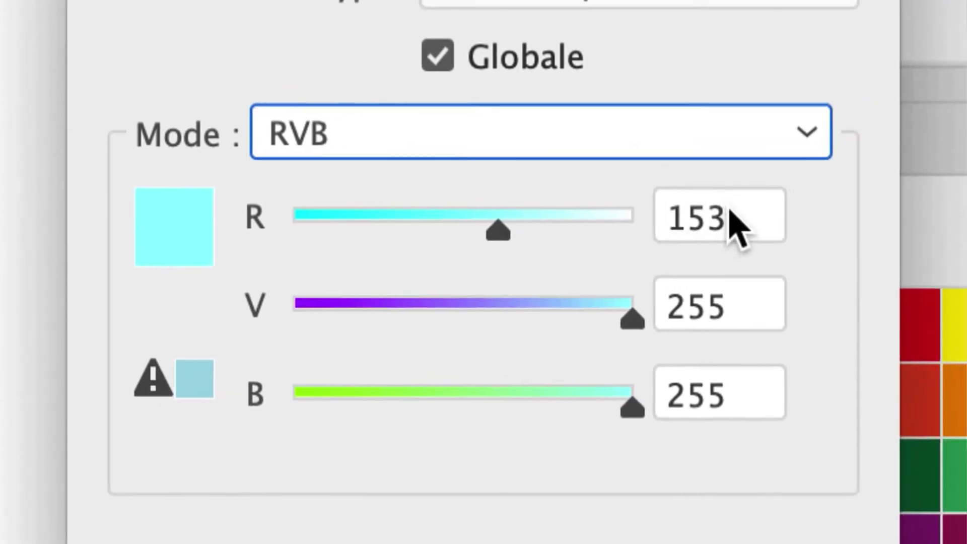
left_click(800, 198)
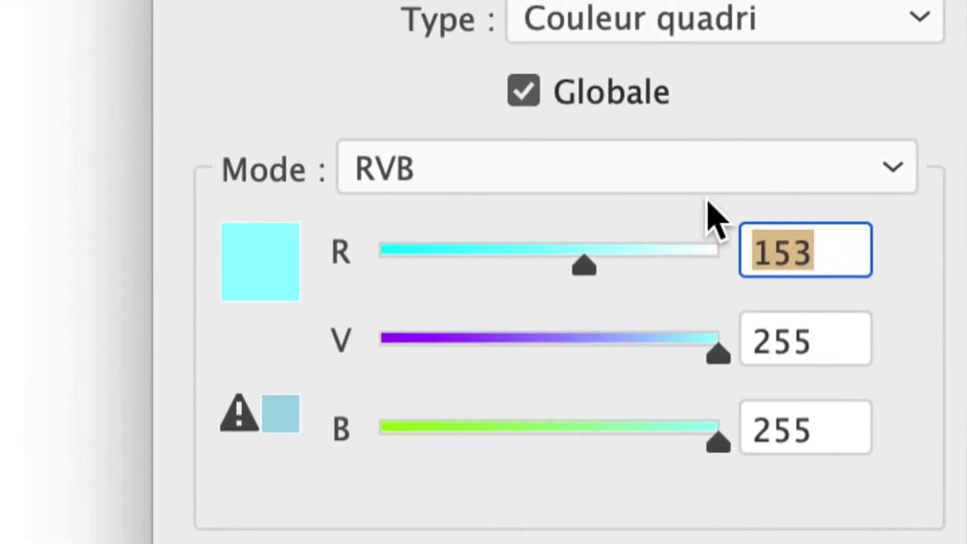
type("150")
key("Tab")
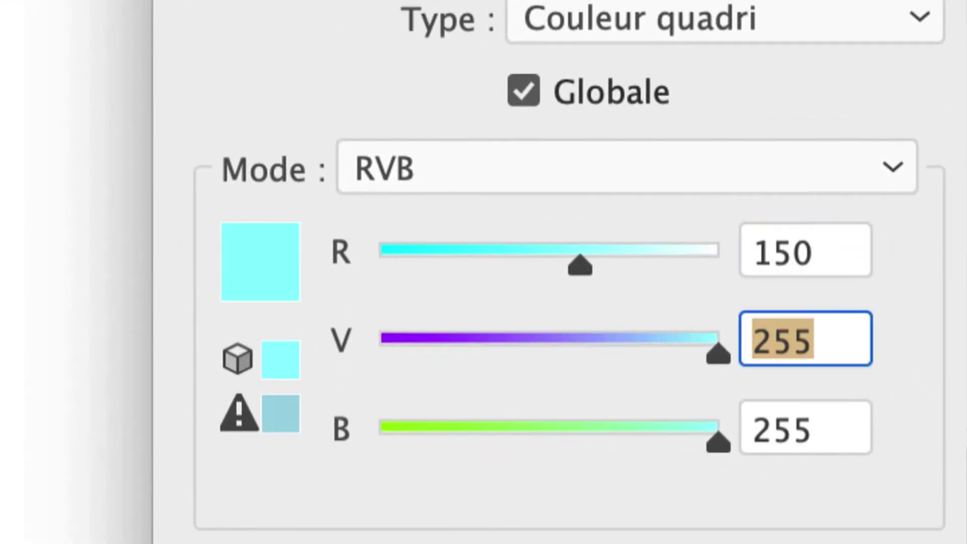
type("150")
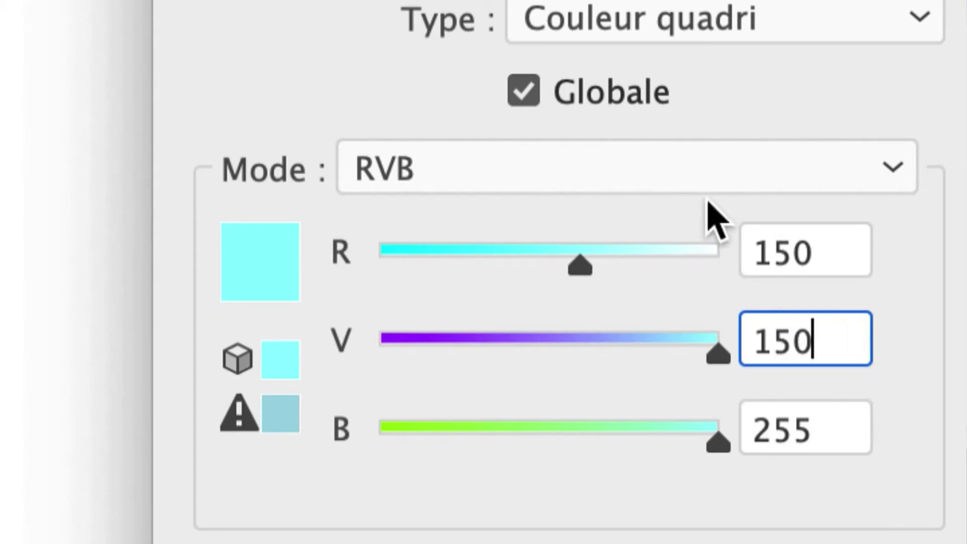
key("Tab")
type("150")
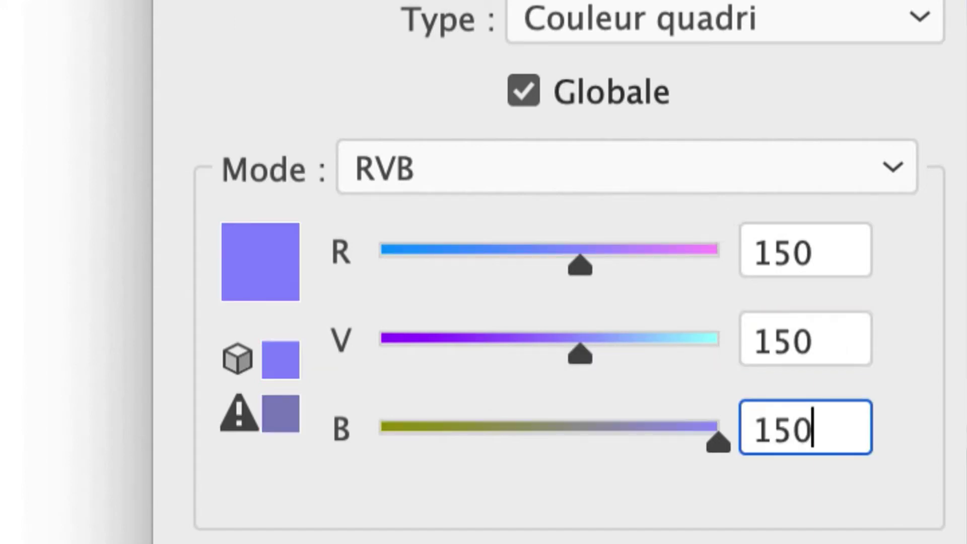
key("Tab")
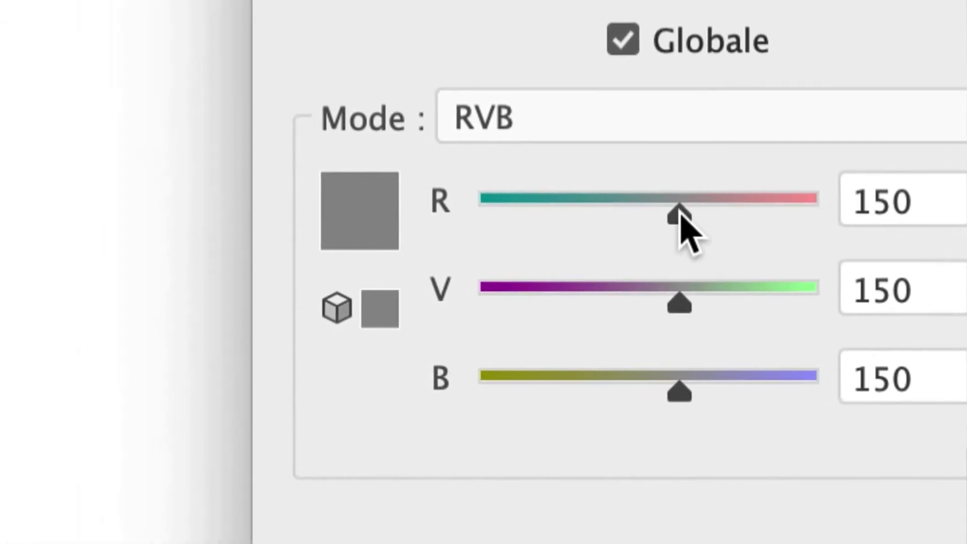
- Adjust the grey until all channels read 171 and create the swatch
left_click_drag(494, 215, 473, 214)
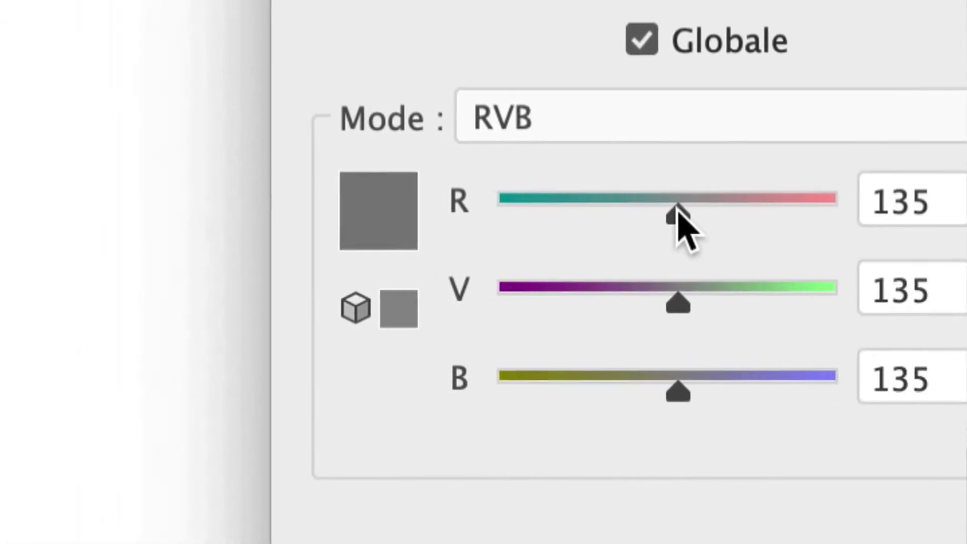
mouse_move(677, 214)
left_mouse_down()
mouse_move(699, 213)
mouse_move(663, 214)
mouse_move(815, 214)
left_mouse_up()
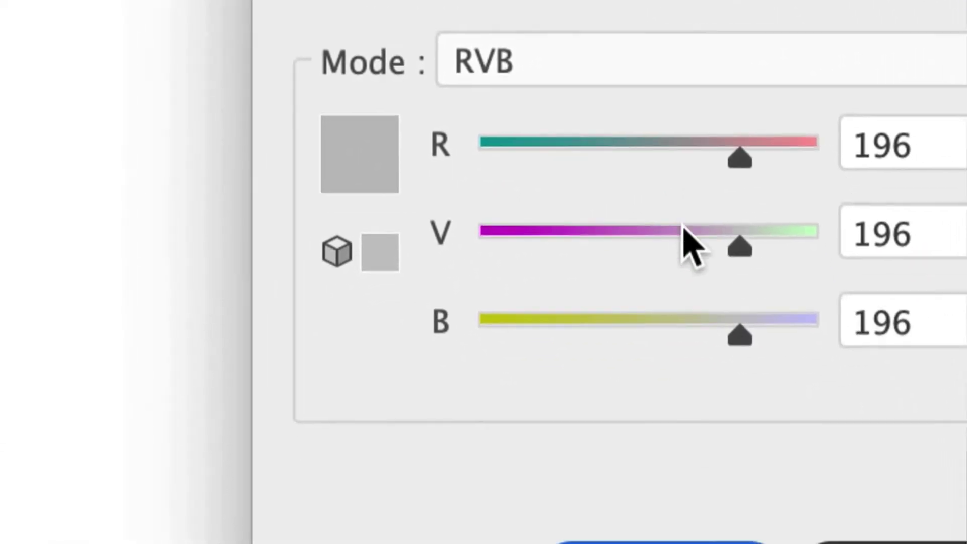
mouse_move(740, 158)
left_mouse_down()
mouse_move(680, 211)
mouse_move(664, 211)
mouse_move(694, 214)
mouse_move(687, 211)
left_mouse_up()
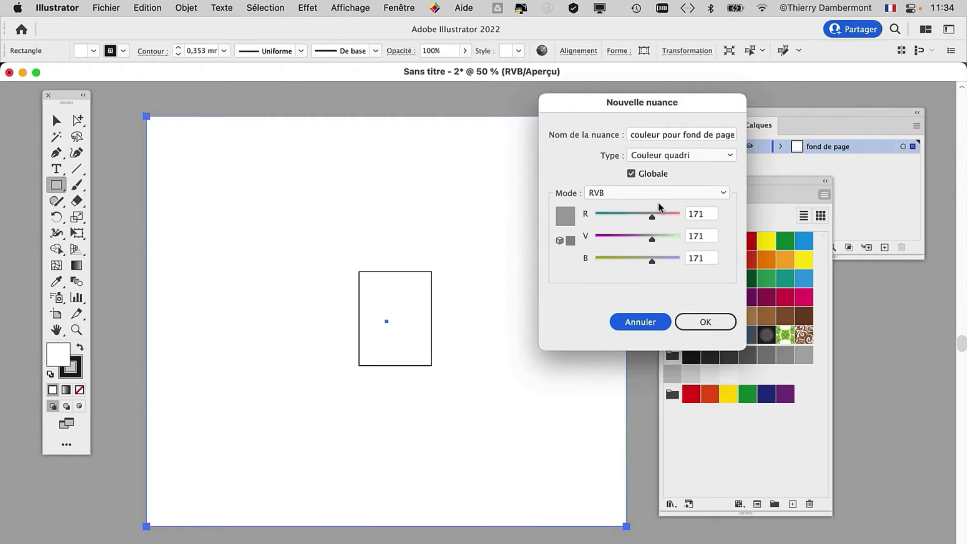
left_click(688, 327)
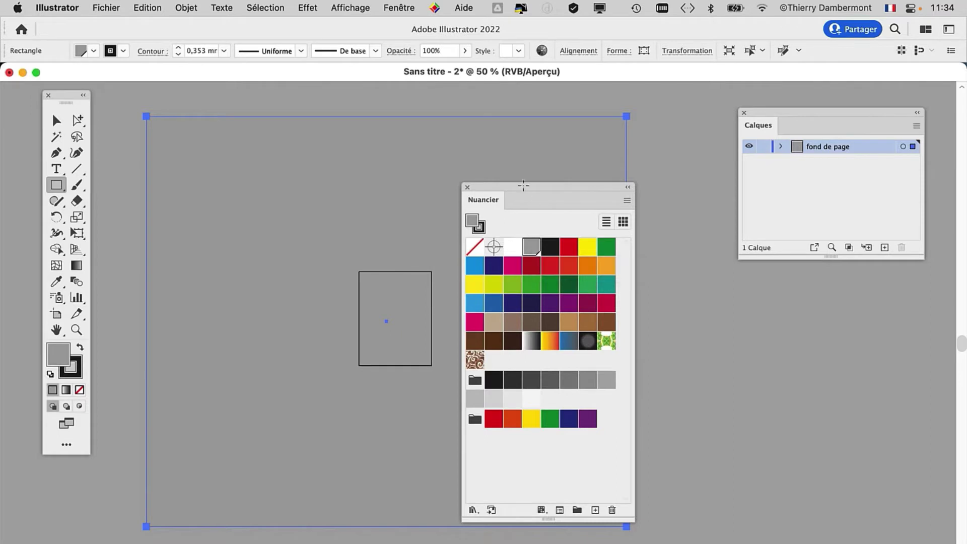
- Rearrange the Swatches and Layers panels, then lock the 'fond de page' layer
left_click_drag(516, 190, 704, 101)
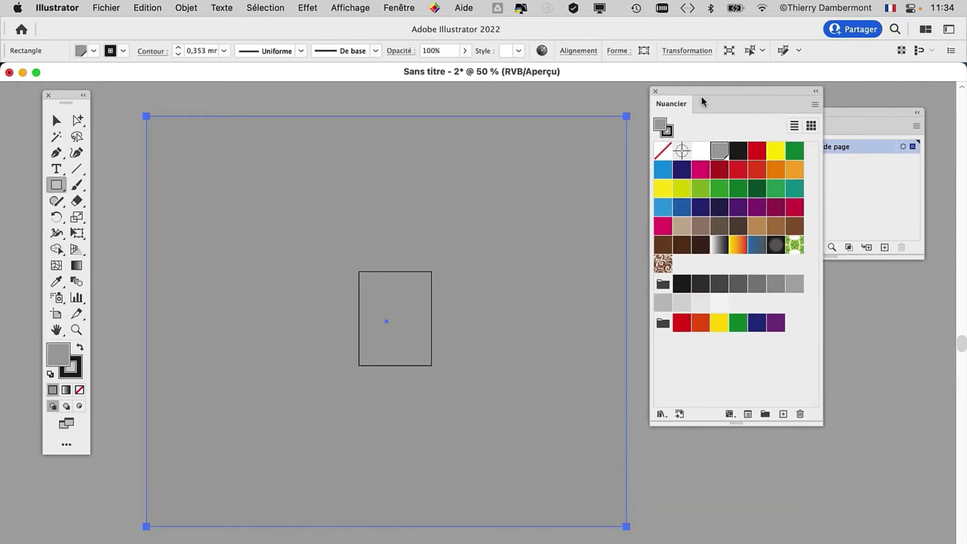
left_click_drag(819, 426, 817, 384)
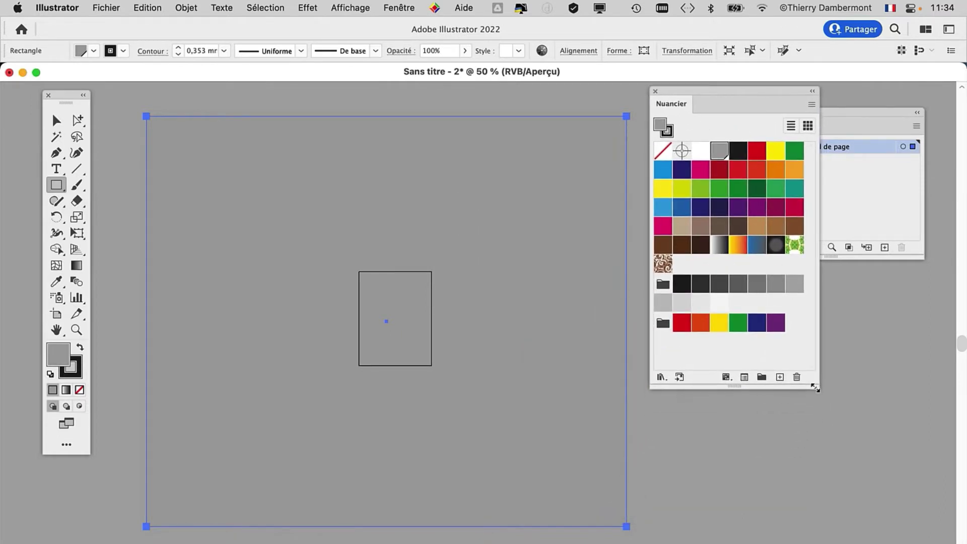
left_click_drag(664, 96, 678, 211)
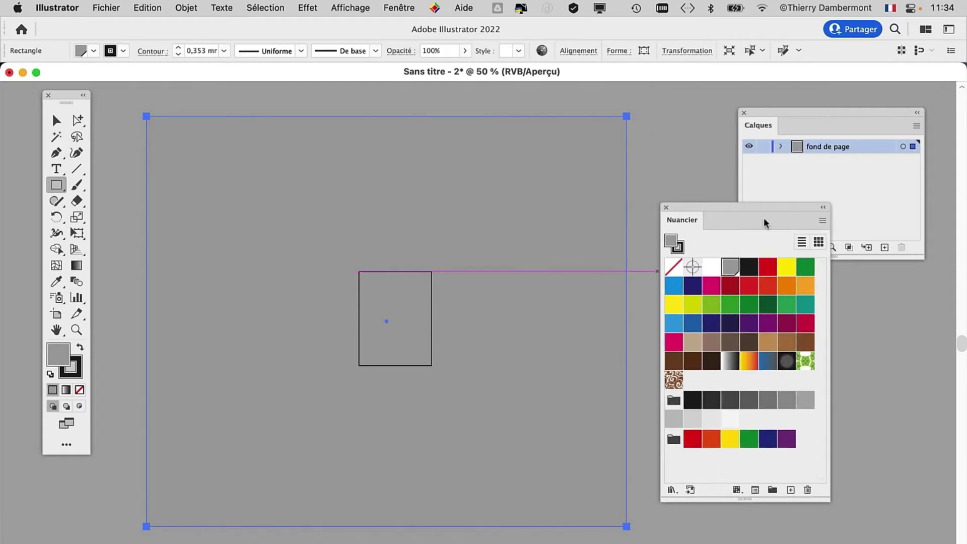
left_click_drag(774, 113, 532, 160)
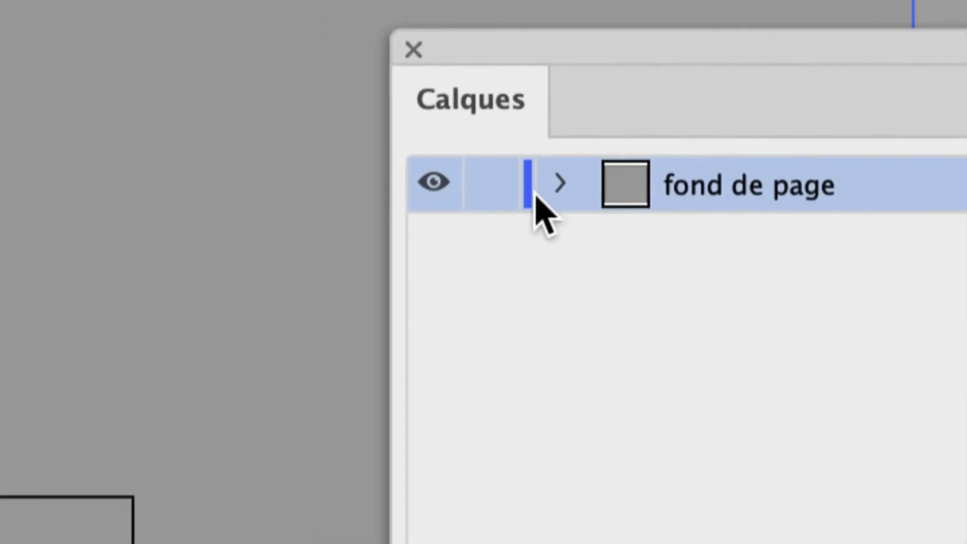
left_click(519, 195)
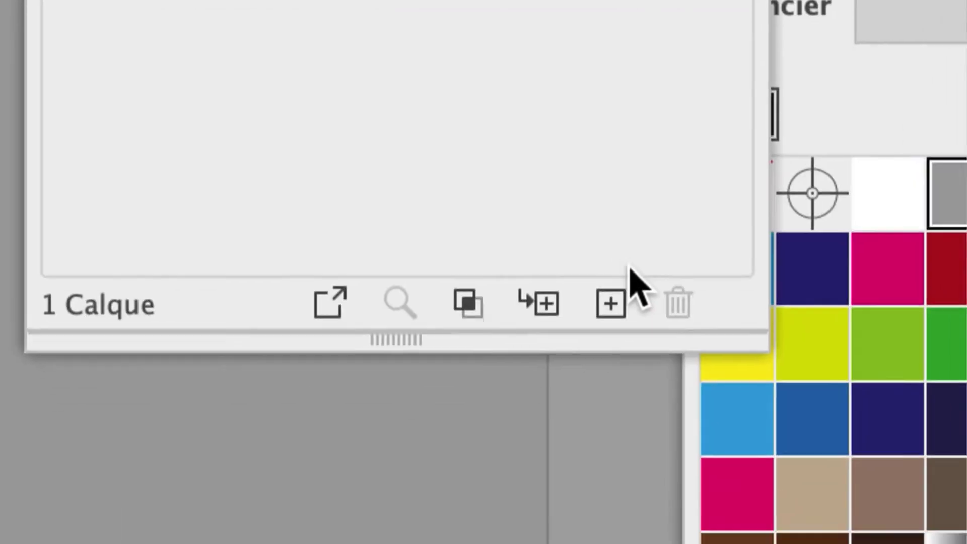
- Create layer Calque 2 and draw a rectangle with default white fill and black stroke
left_click(627, 277)
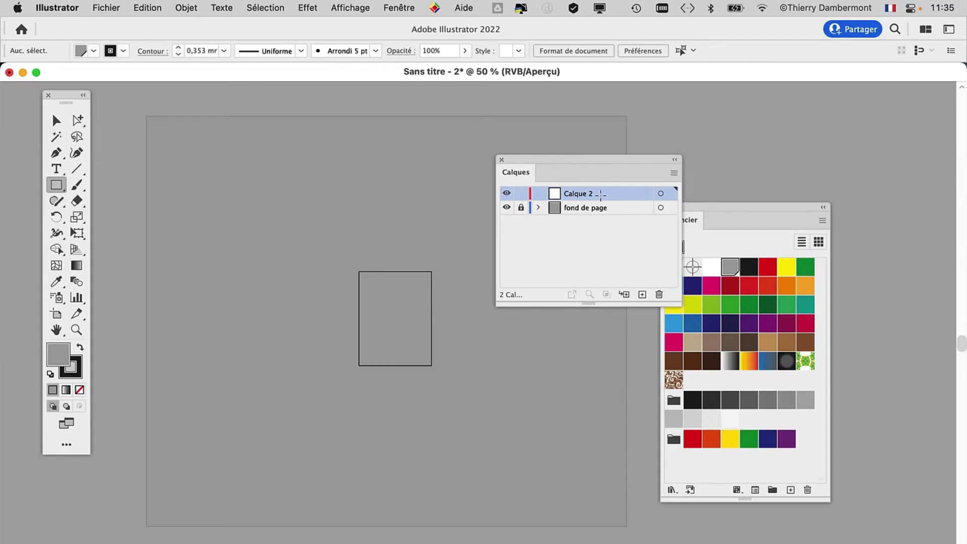
left_click_drag(605, 162, 740, 159)
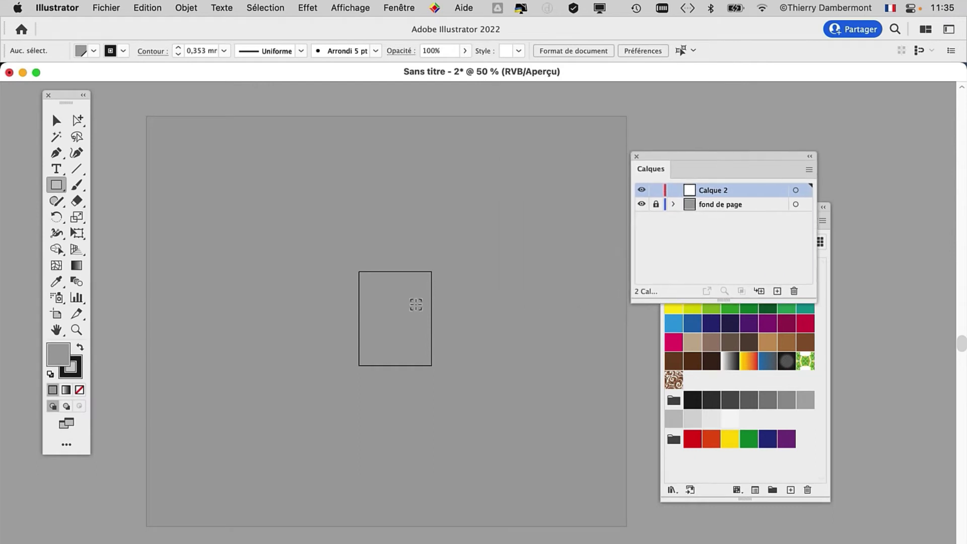
scroll(415, 302, "up", 2, "alt")
scroll(415, 302, "up", 2, "alt")
left_click_drag(264, 235, 367, 310)
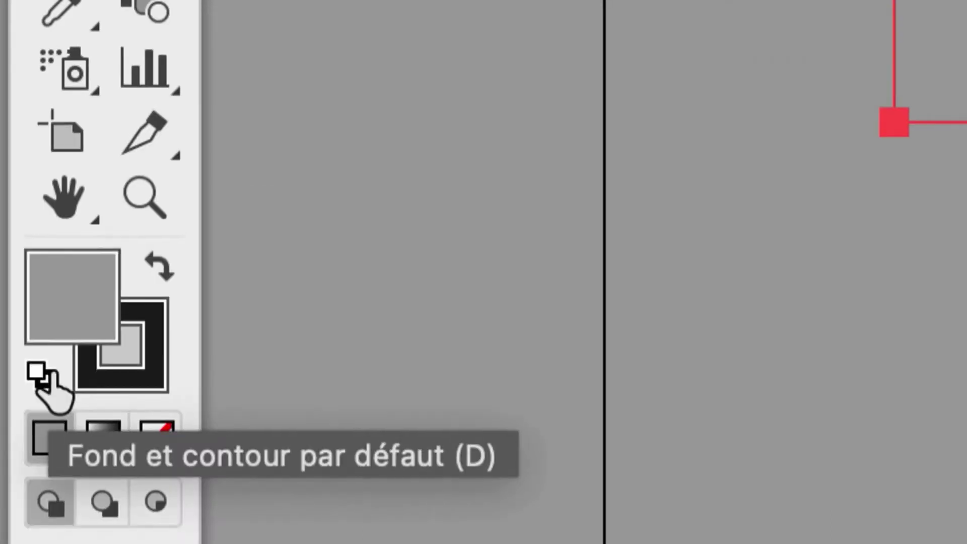
left_click(50, 374)
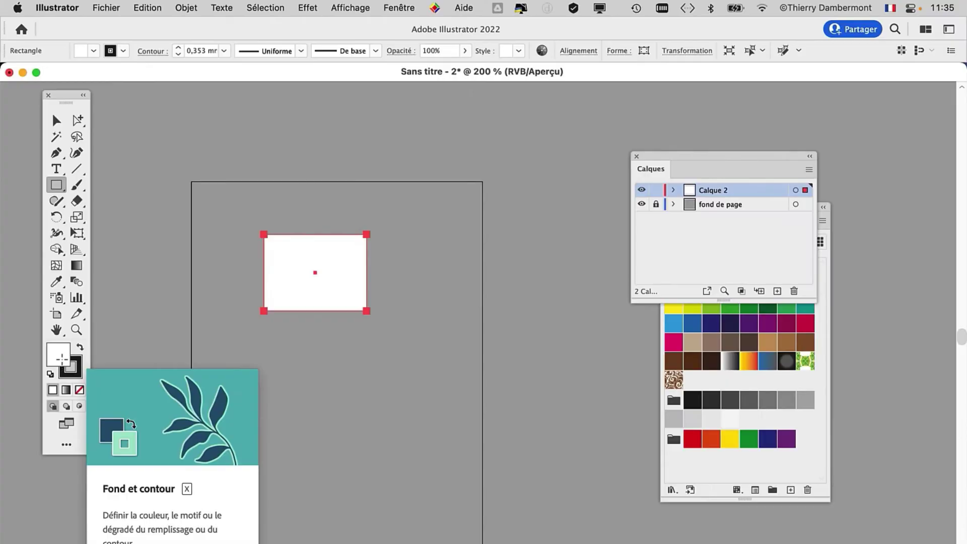
- Hide the fond de page layer, then show it again to check the background
scroll(305, 266, "up", 1)
scroll(305, 266, "up", 2)
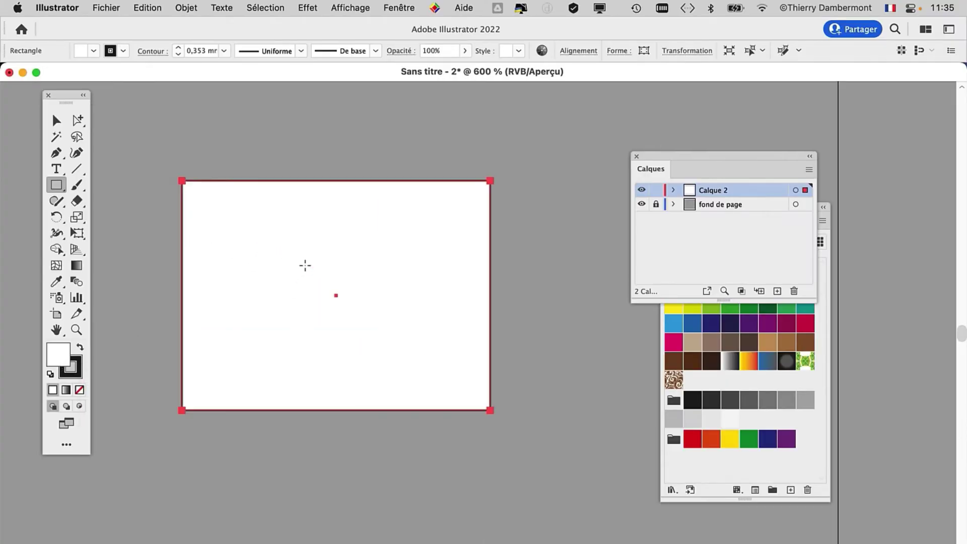
scroll(304, 267, "down", 1)
scroll(308, 269, "down", 1)
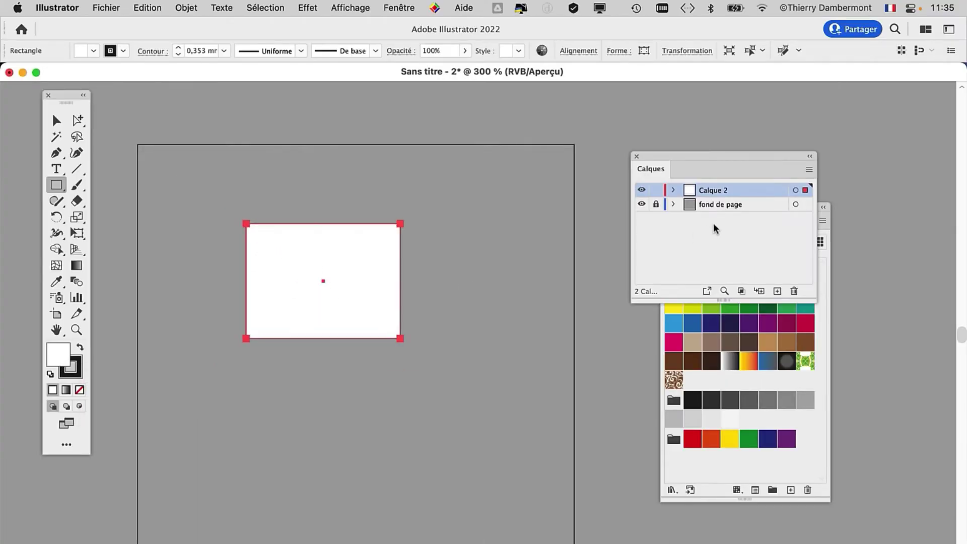
left_click(642, 205)
left_click(642, 205)
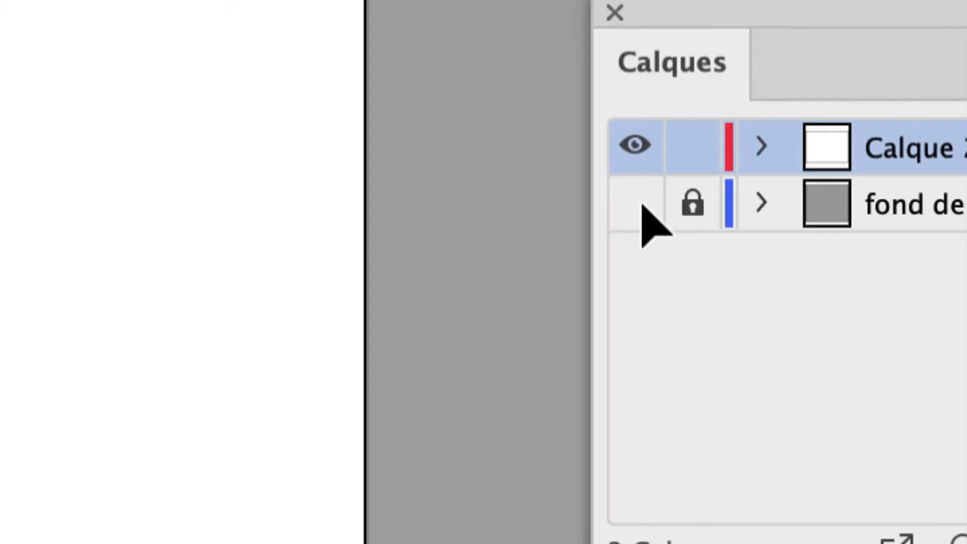
left_click(642, 204)
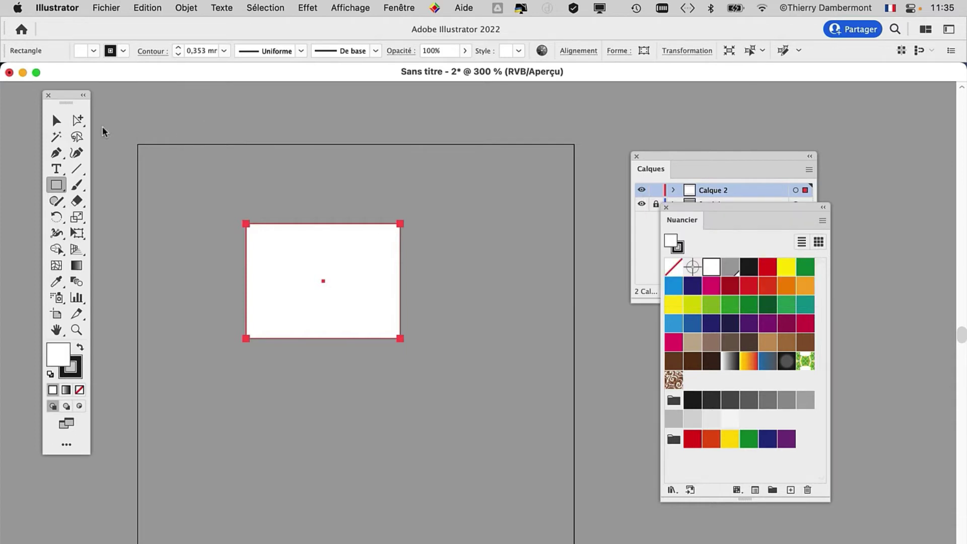
- Switch to the Selection tool and bring the Layers panel in front of Swatches
left_click(56, 119)
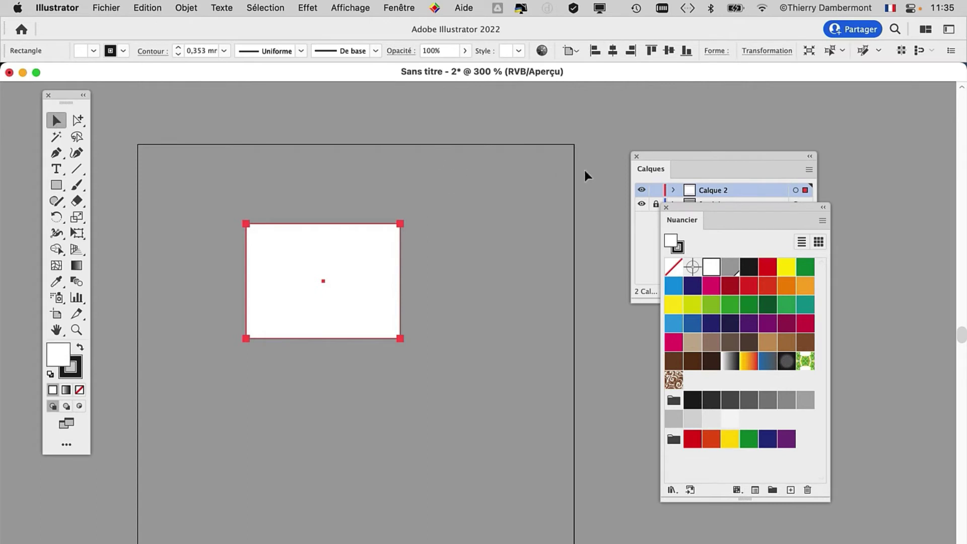
mouse_move(648, 164)
left_mouse_down()
mouse_move(524, 119)
mouse_move(612, 110)
mouse_move(725, 206)
left_mouse_up()
left_click_drag(703, 89, 527, 122)
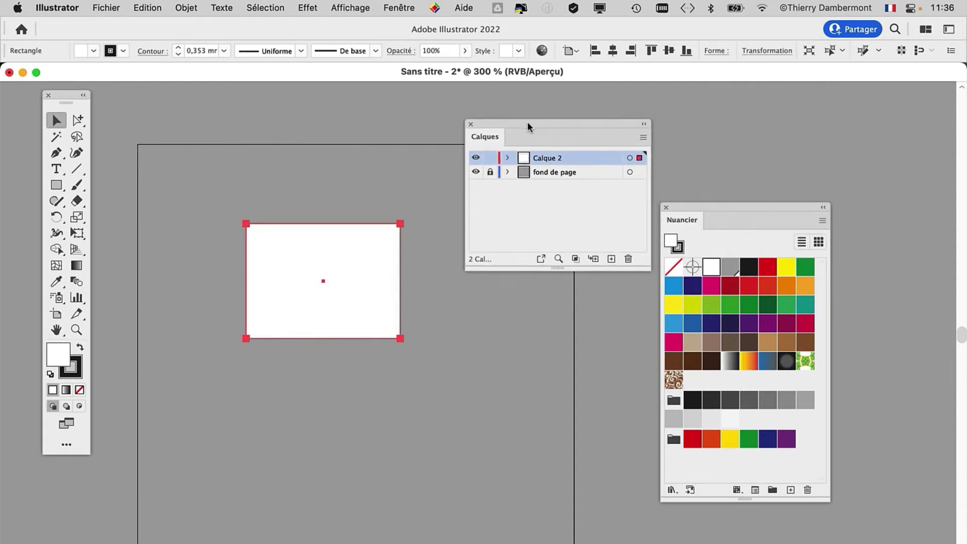
scroll(473, 373, "down", 2)
scroll(473, 373, "down", 2)
scroll(473, 373, "down", 2)
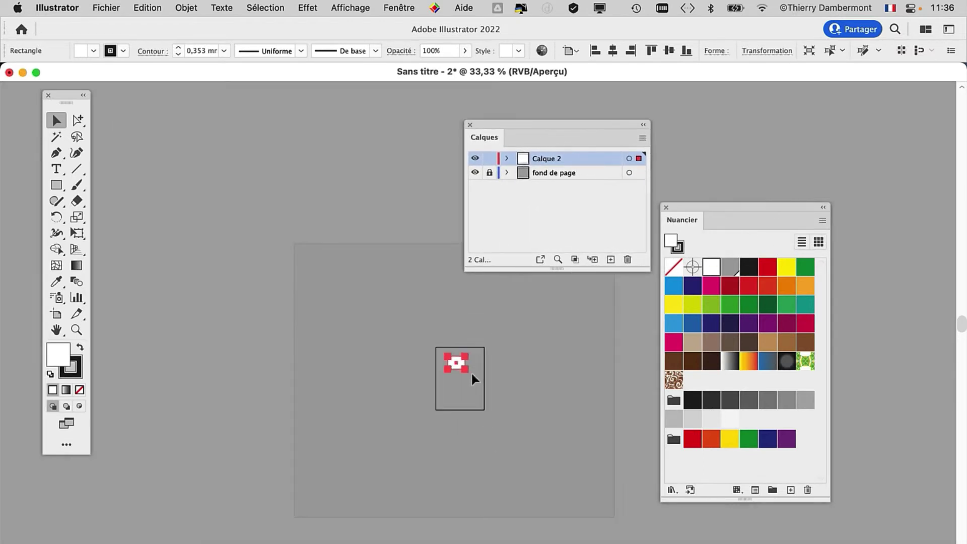
scroll(550, 403, "up", 1)
scroll(549, 401, "up", 1)
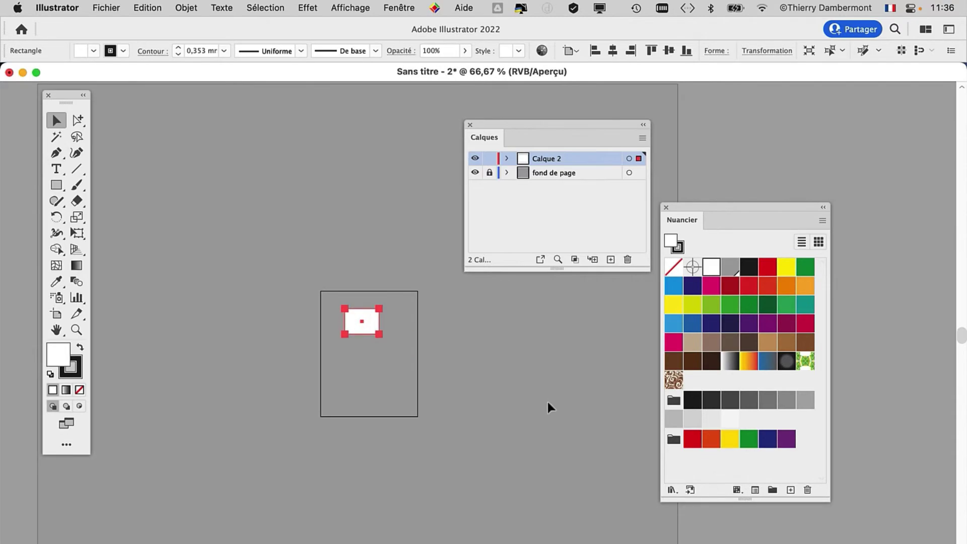
scroll(547, 400, "up", 1)
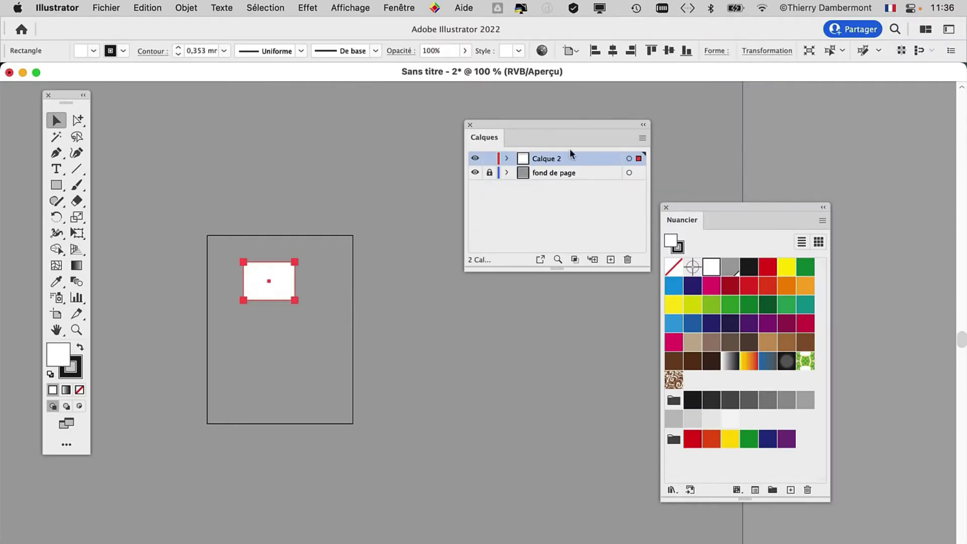
scroll(385, 294, "down", 1)
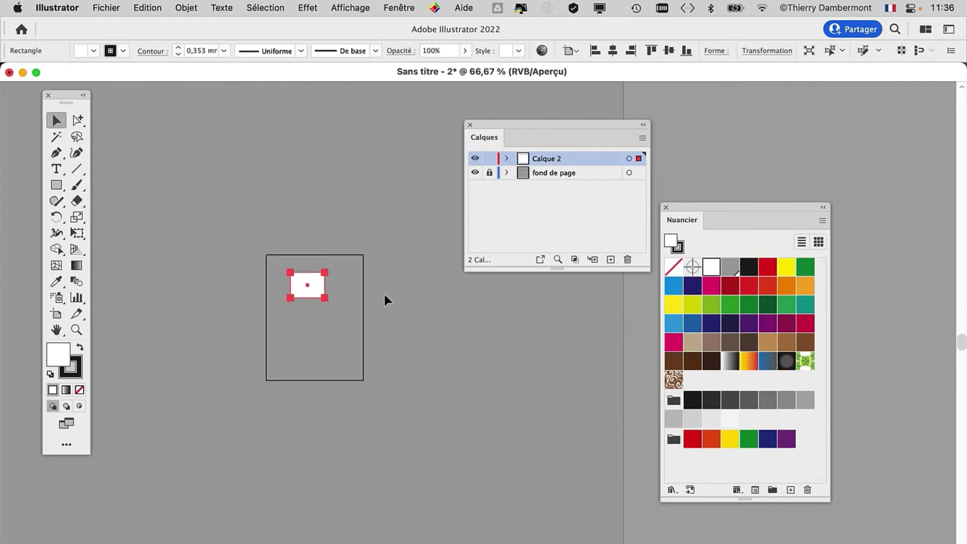
scroll(384, 294, "down", 1)
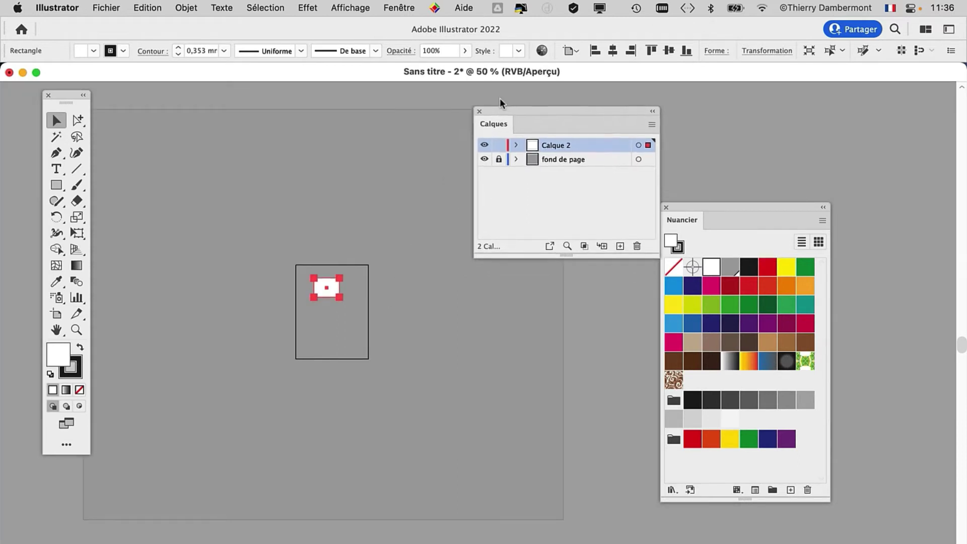
- Position the Layers panel beside Swatches and deselect the white rectangle
left_click_drag(495, 121, 448, 91)
left_click_drag(692, 200, 694, 128)
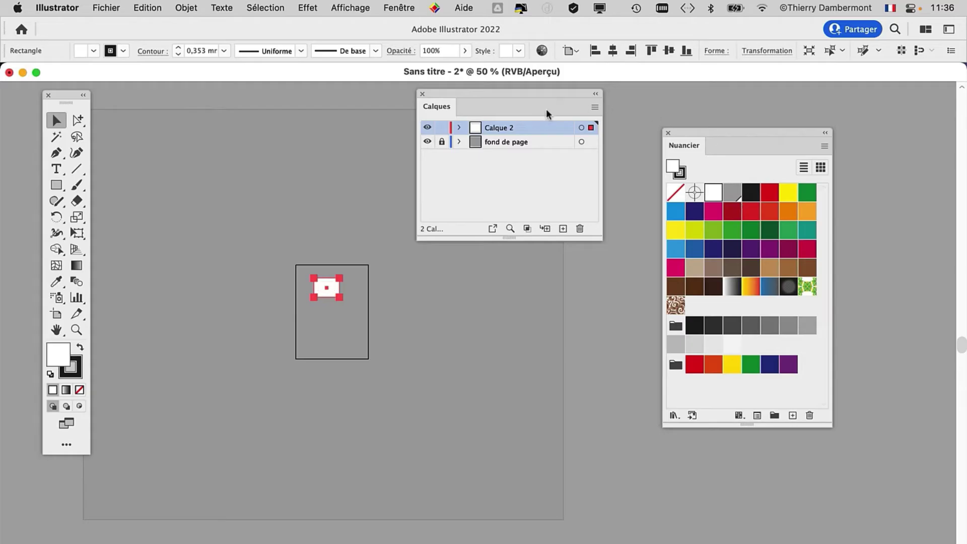
left_click_drag(526, 93, 531, 96)
scroll(382, 262, "up", 2)
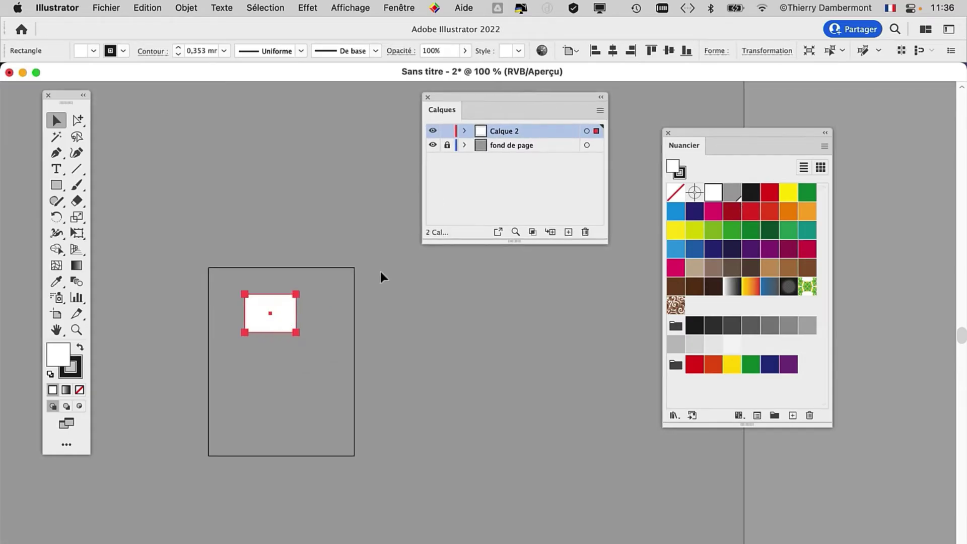
left_click(392, 316)
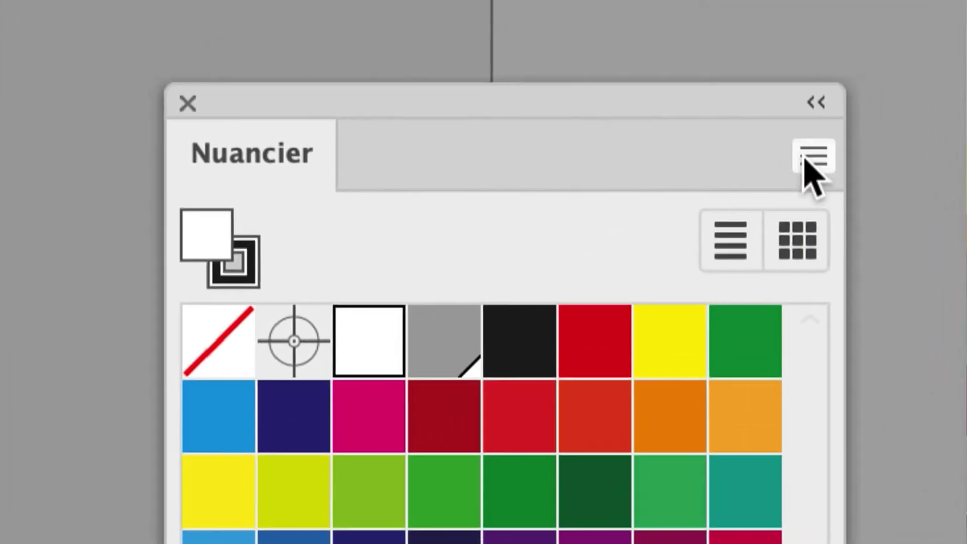
- Cancel a stray New Swatch dialog, then open the grey swatch's options with Preview on
left_click(859, 118)
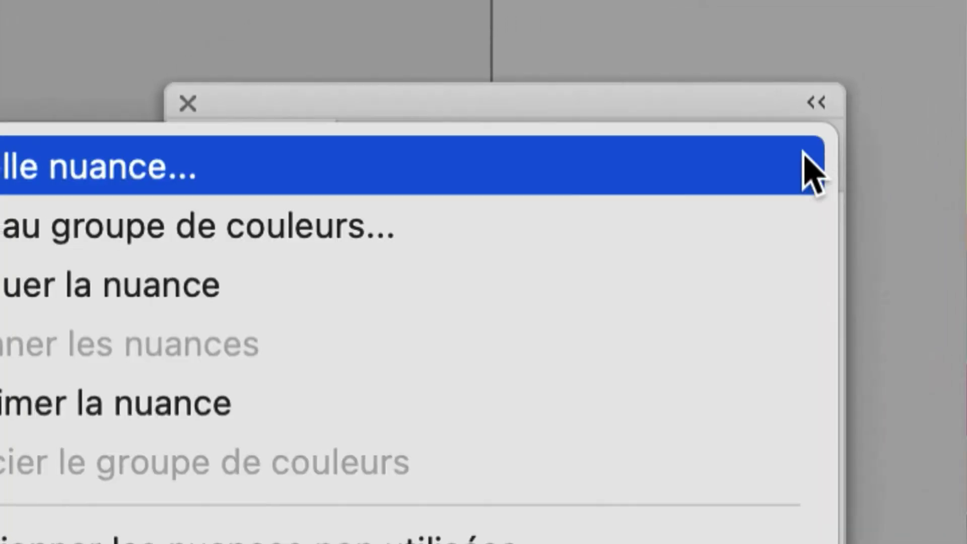
left_click(763, 166)
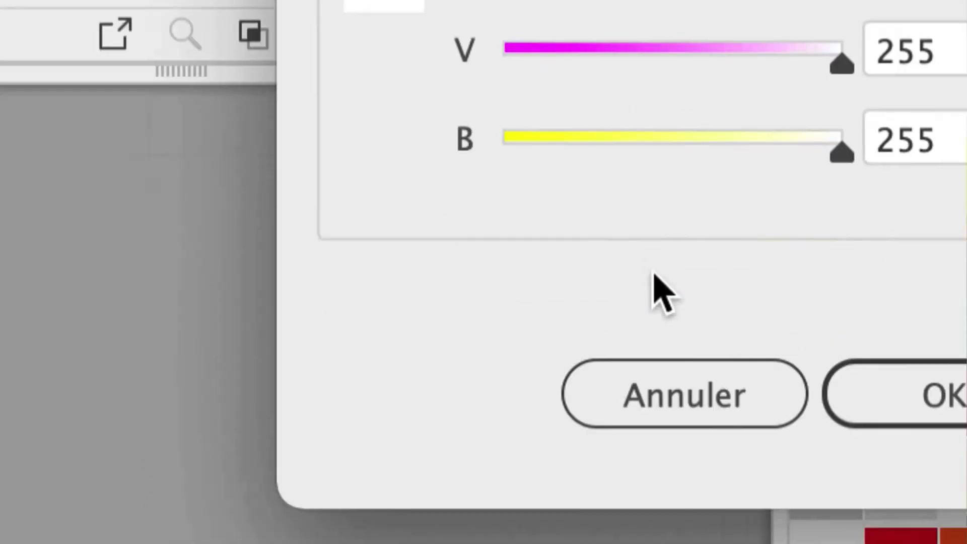
left_click(653, 309)
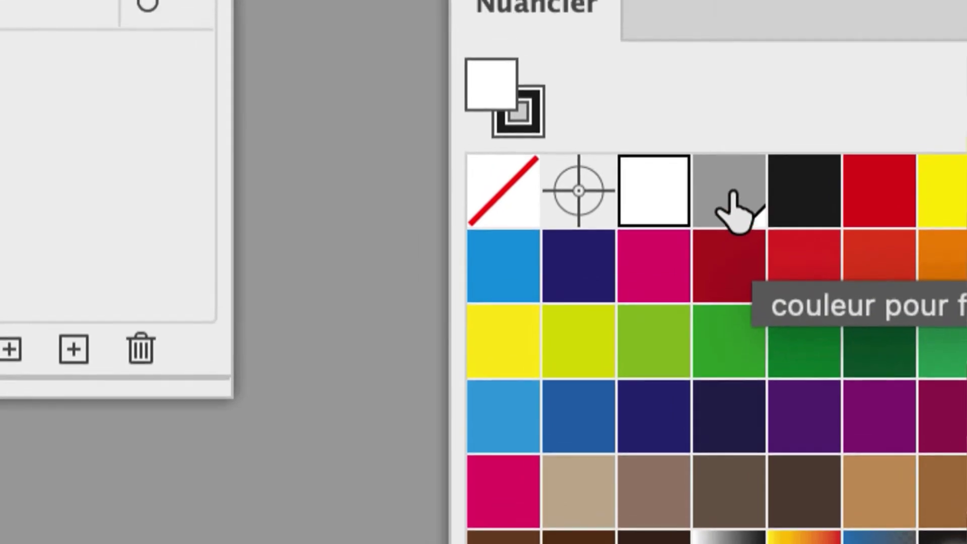
left_click(732, 196)
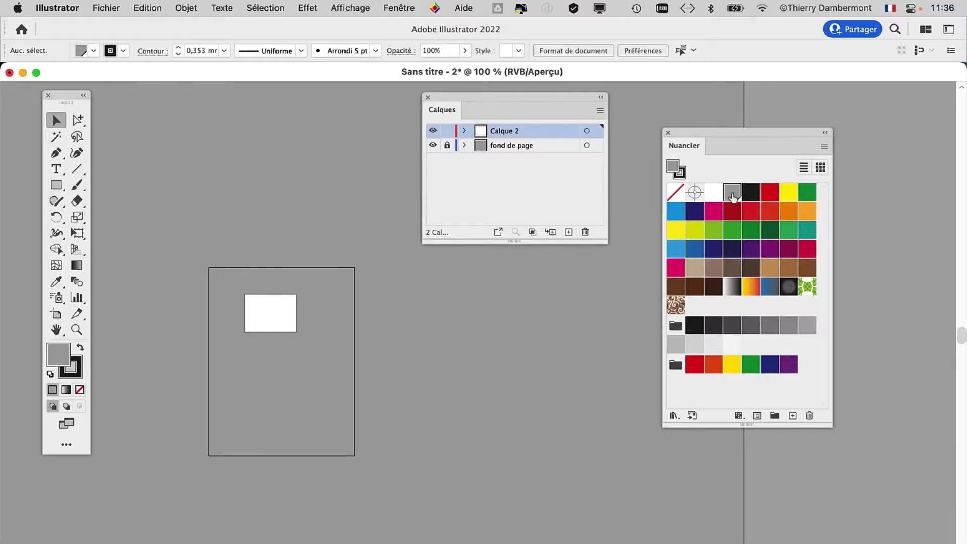
double_click(732, 193)
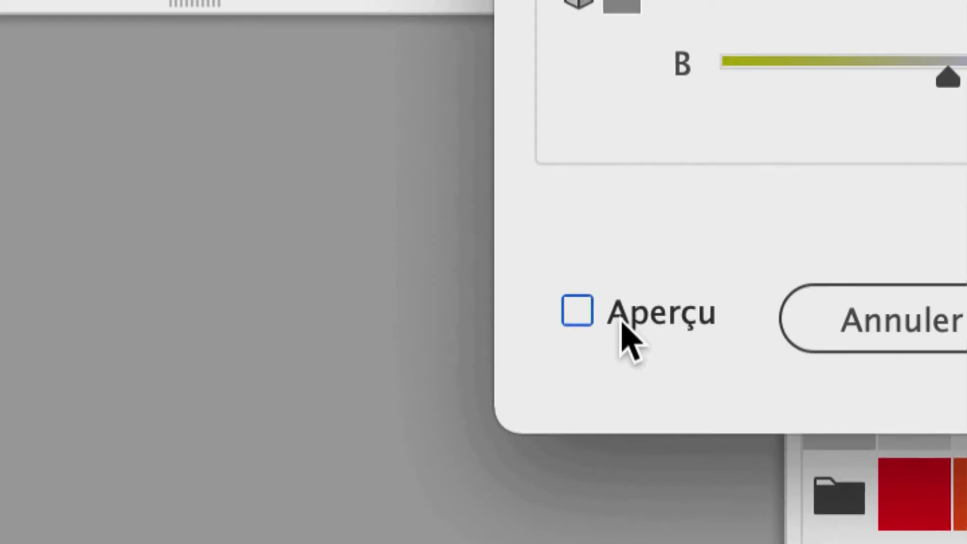
left_click(621, 321)
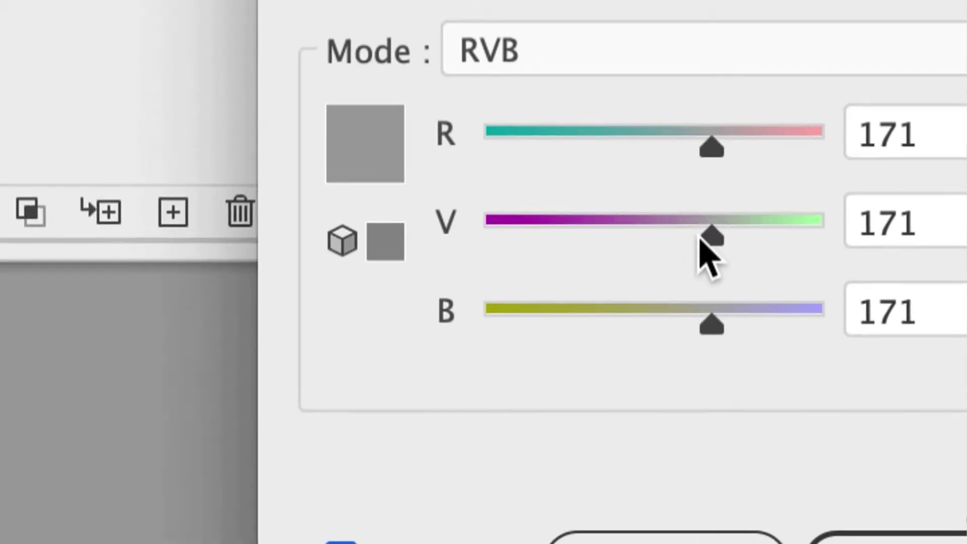
- Enter 224 for the green value so the swatch reads RGB 224/224/224
mouse_move(701, 240)
left_mouse_down()
mouse_move(679, 239)
mouse_move(720, 239)
left_mouse_up()
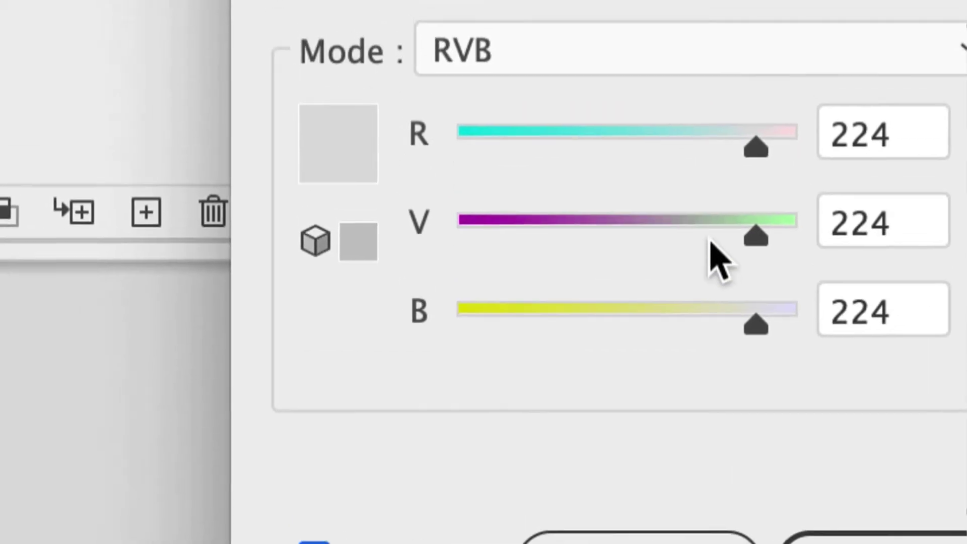
left_click_drag(711, 241, 719, 241)
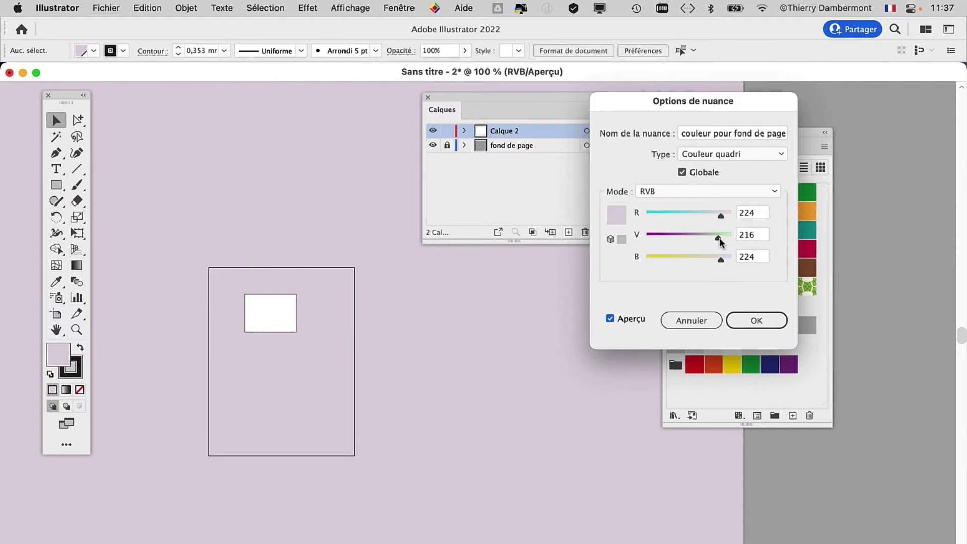
left_click_drag(719, 238, 717, 239)
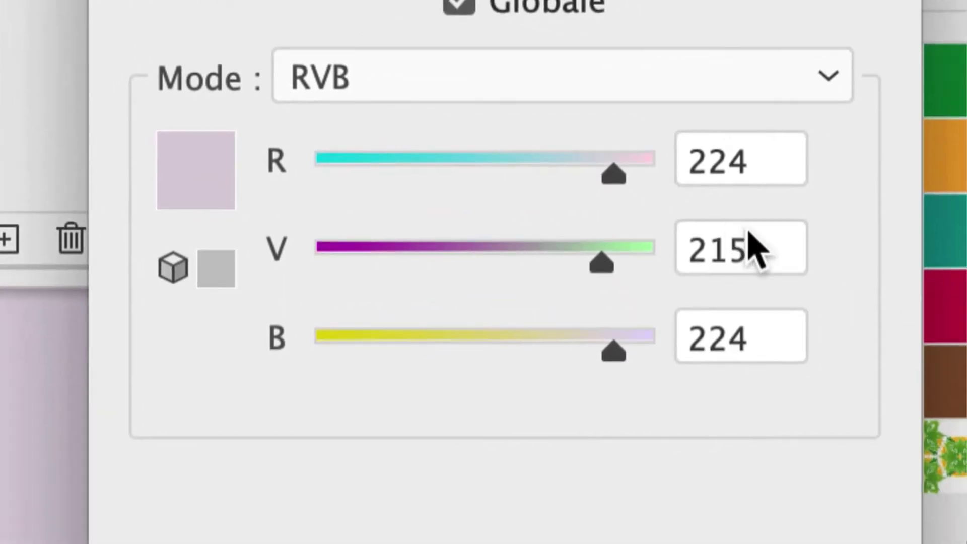
left_click_drag(792, 238, 722, 246)
type("224")
key("Tab")
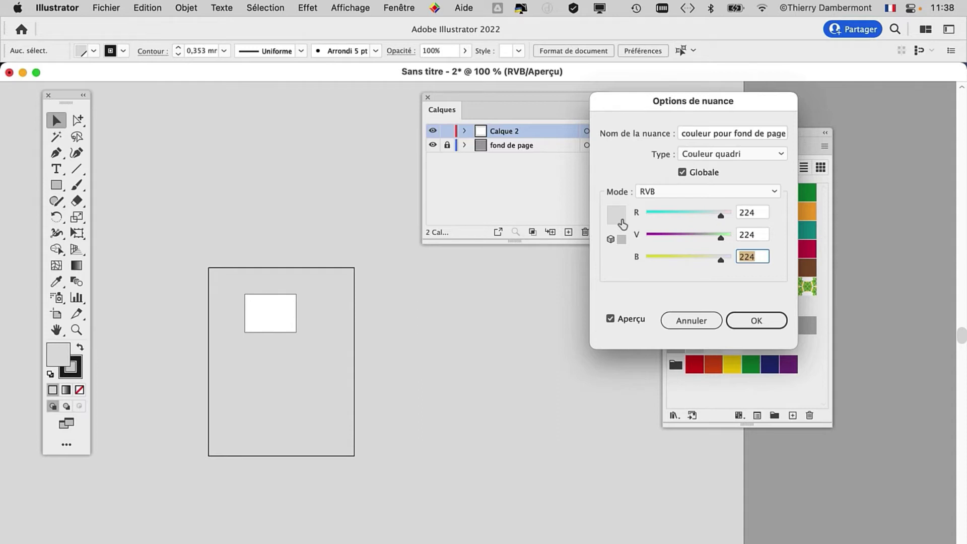
- Click OK to commit the swatch at RGB 224/224/224
left_click(757, 319)
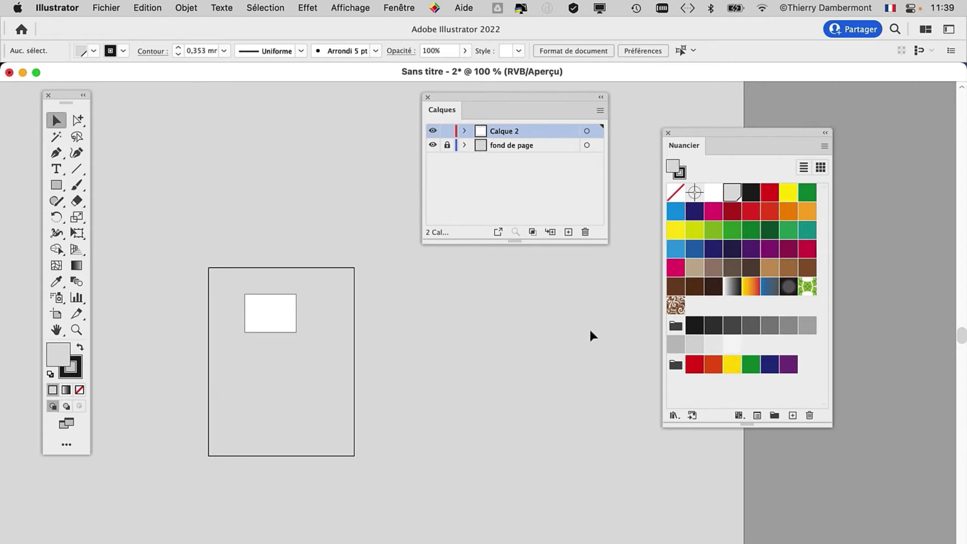
- Drag the Swatches and Layers panels right, pan to the artboard, and deselect the rectangle
left_click_drag(718, 132, 814, 128)
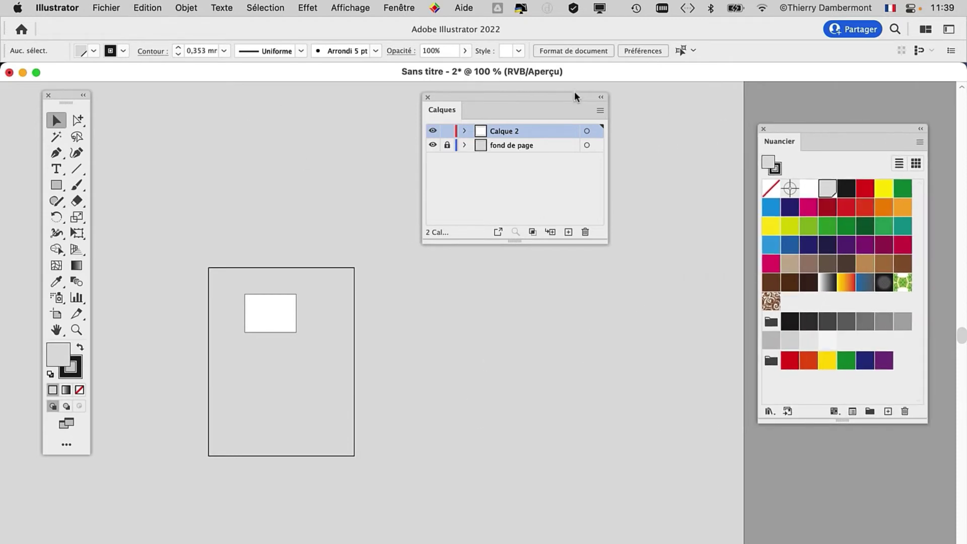
left_click_drag(571, 96, 680, 114)
scroll(209, 299, "up", 2)
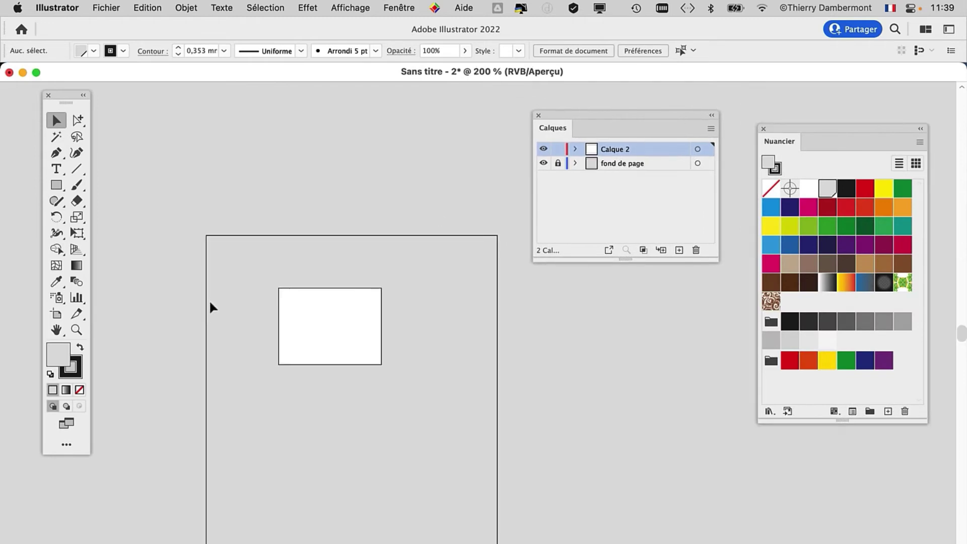
left_click_drag(284, 338, 268, 255)
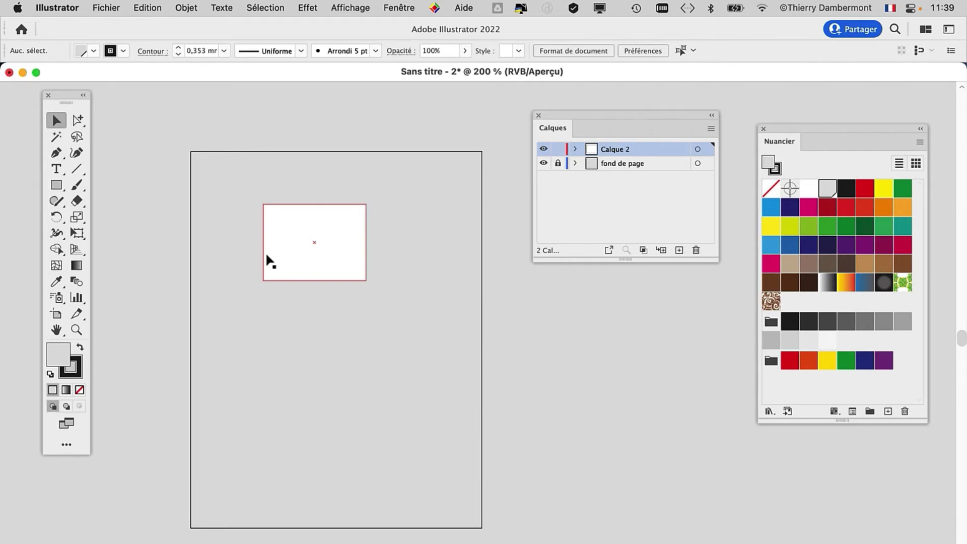
left_click(384, 411)
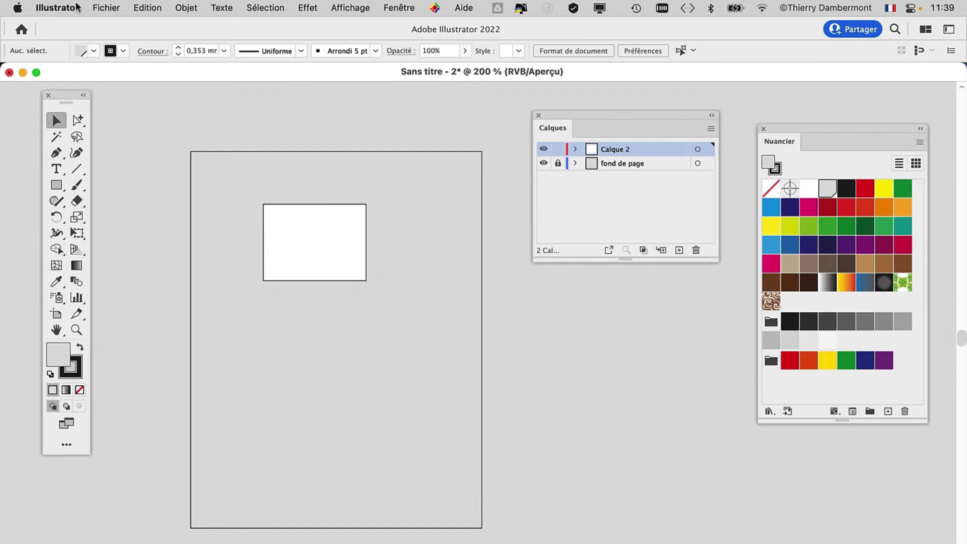
- Open the Guides & Grid preferences and set gridline spacing to 100 mm
left_click(49, 8)
mouse_move(60, 50)
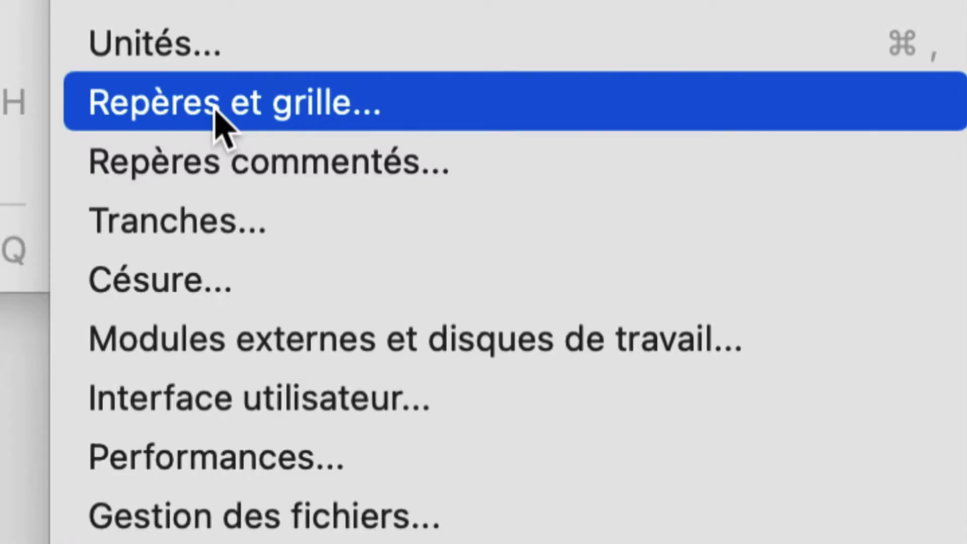
left_click(215, 111)
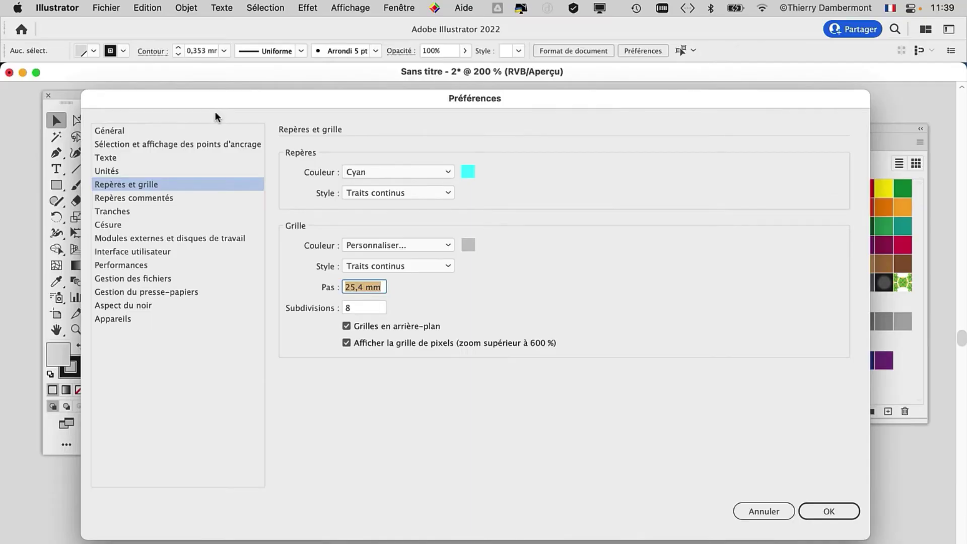
mouse_move(215, 113)
left_mouse_down()
mouse_move(490, 111)
mouse_move(493, 65)
left_mouse_up()
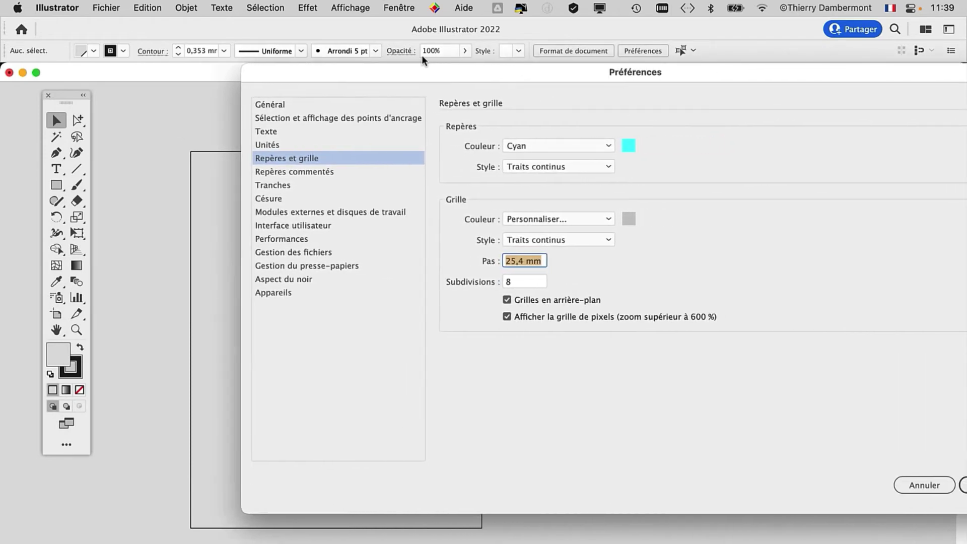
left_click_drag(492, 68, 373, 70)
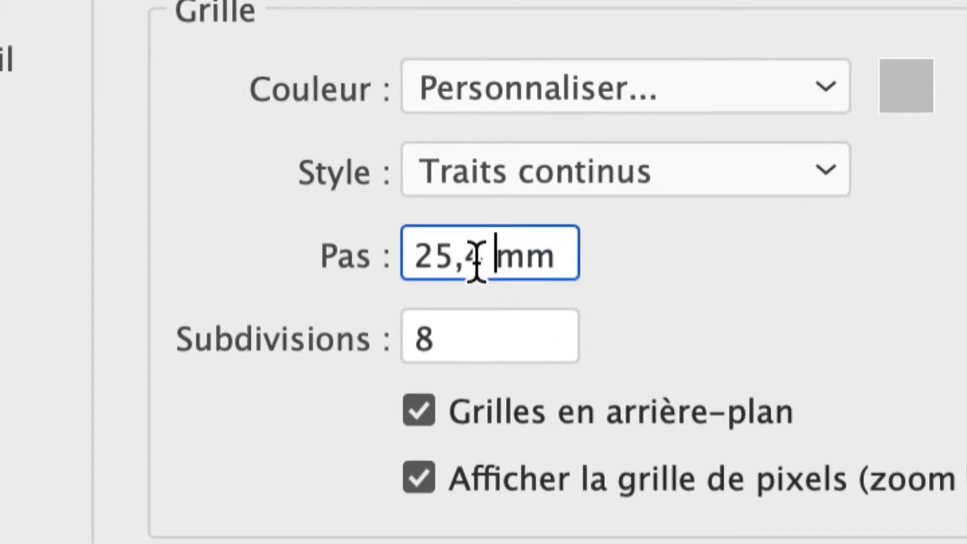
mouse_move(467, 254)
left_mouse_down()
mouse_move(413, 254)
mouse_move(446, 275)
left_mouse_up()
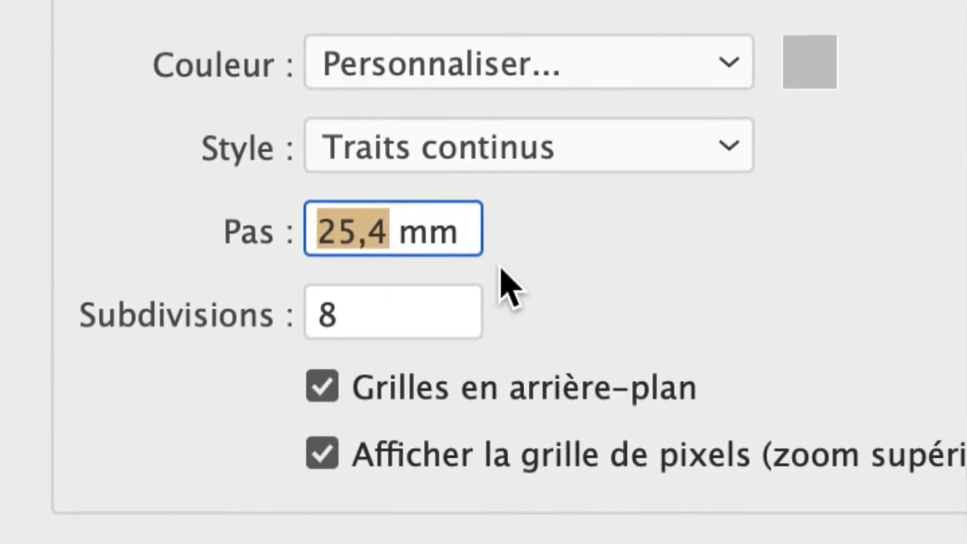
type("100")
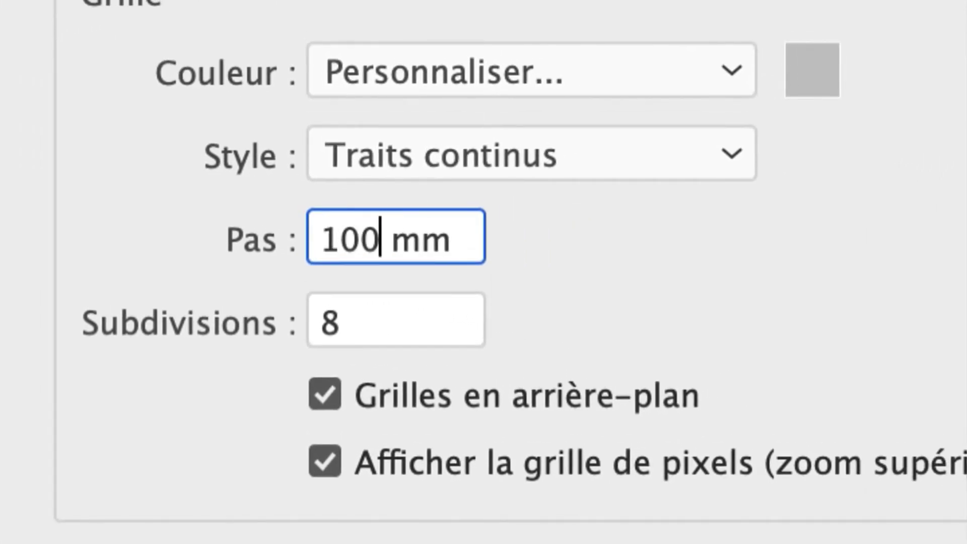
key("Tab")
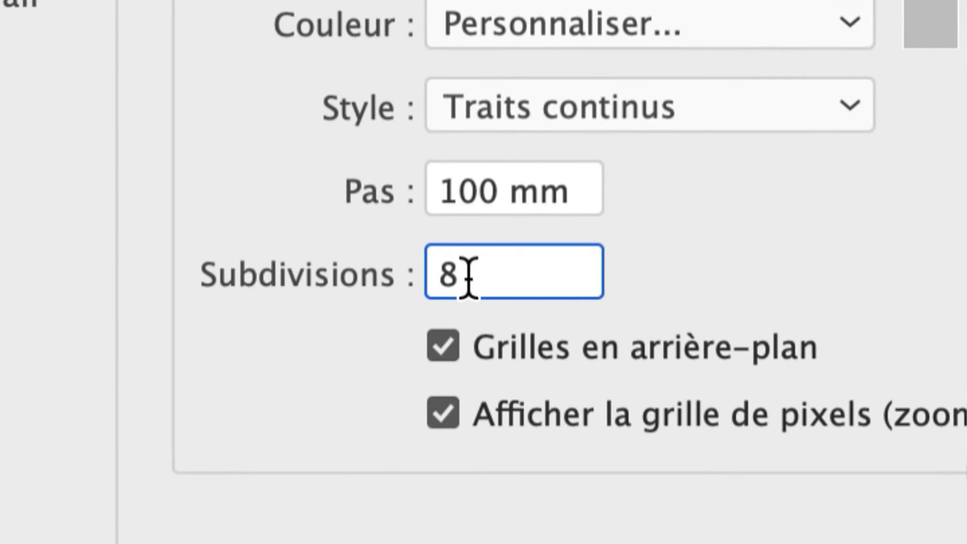
- Set 10 grid subdivisions and the Bleu clair grid colour, then apply
double_click(468, 277)
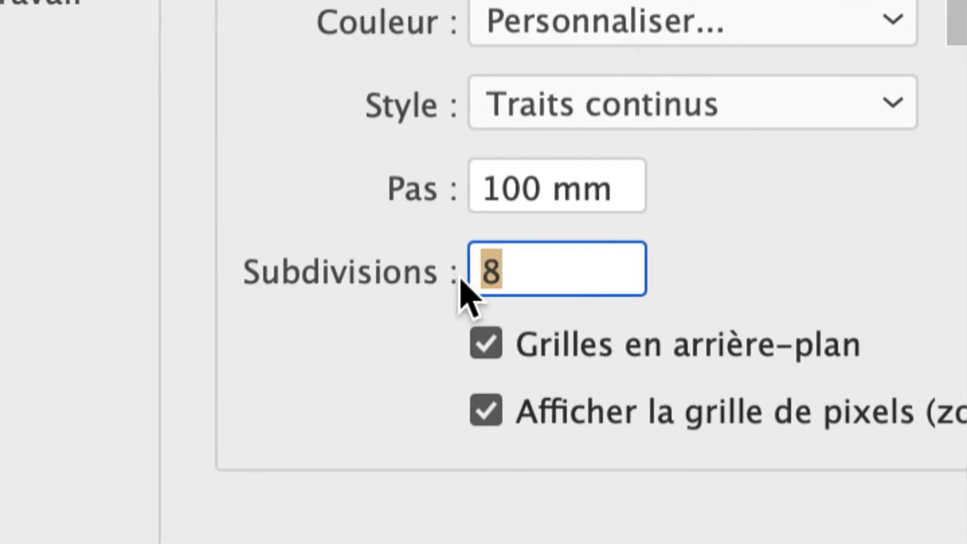
type("10")
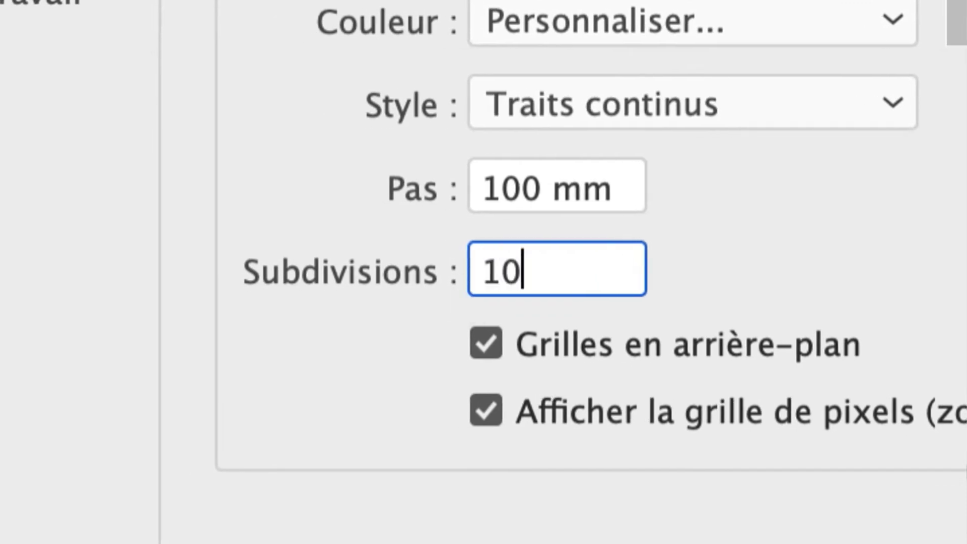
key("Tab")
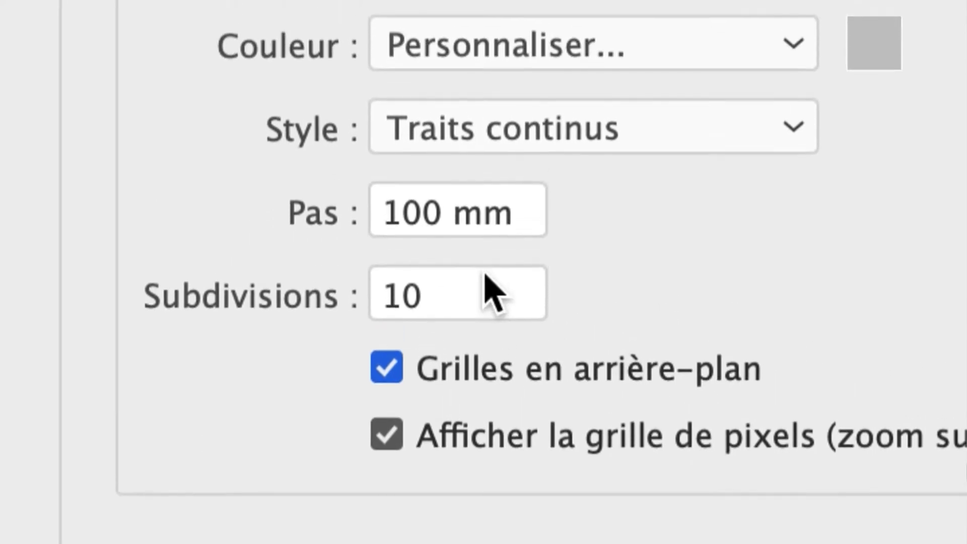
left_click(477, 300)
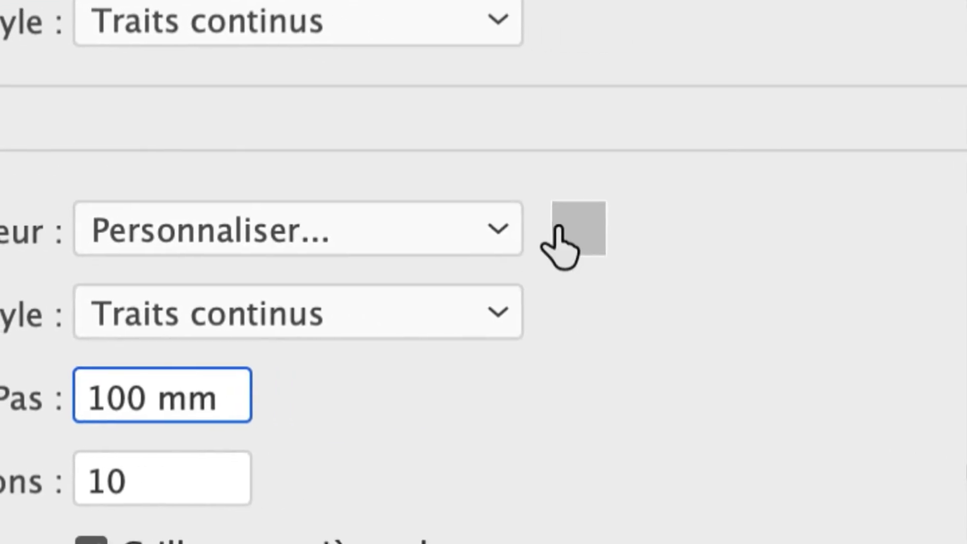
left_click(533, 230)
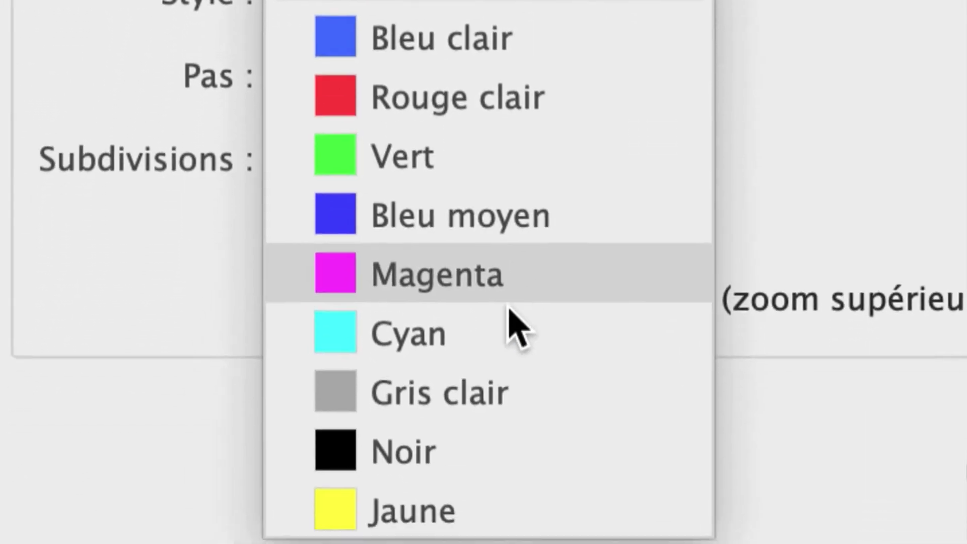
left_click(502, 291)
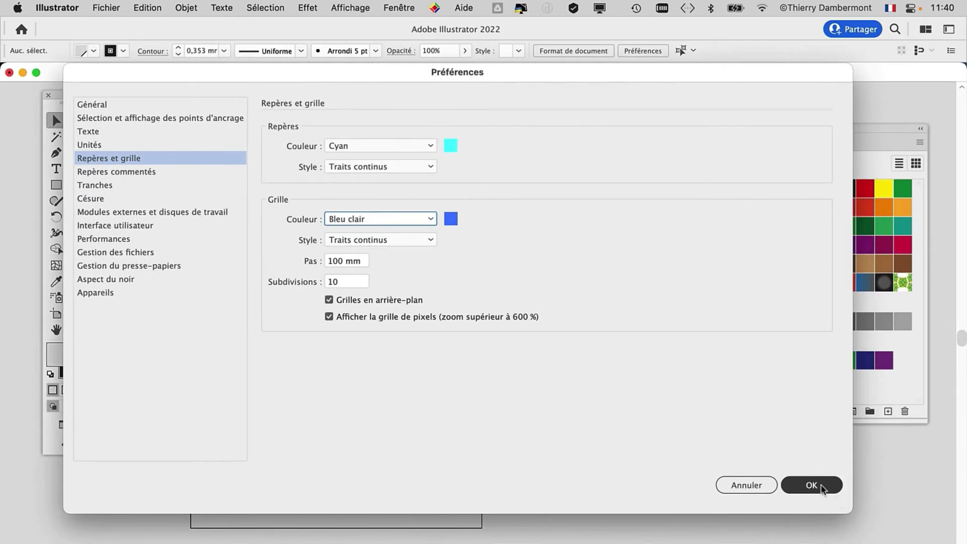
left_click(811, 485)
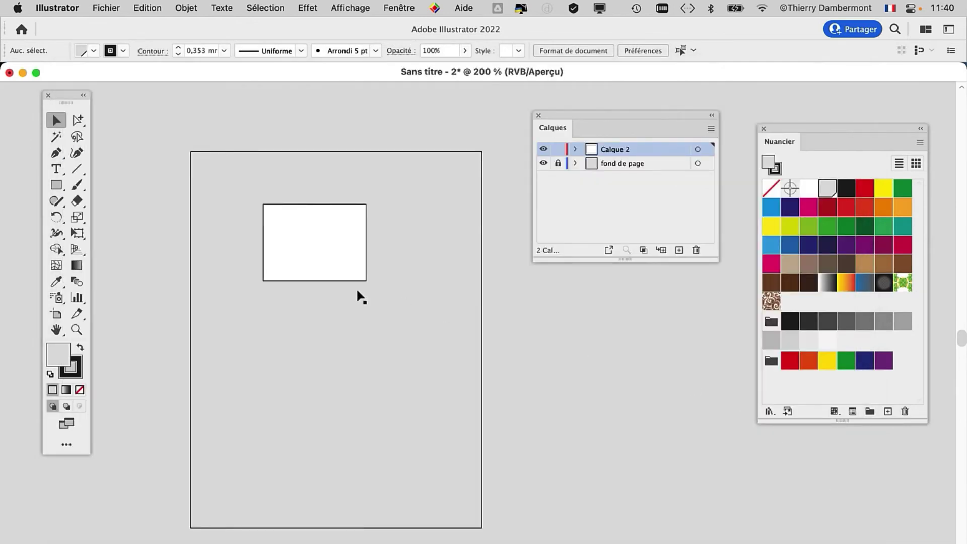
- Choose the grid option near the bottom of the Affichage menu
scroll(294, 295, "up", 2)
scroll(292, 297, "down", 1)
scroll(292, 297, "down", 1)
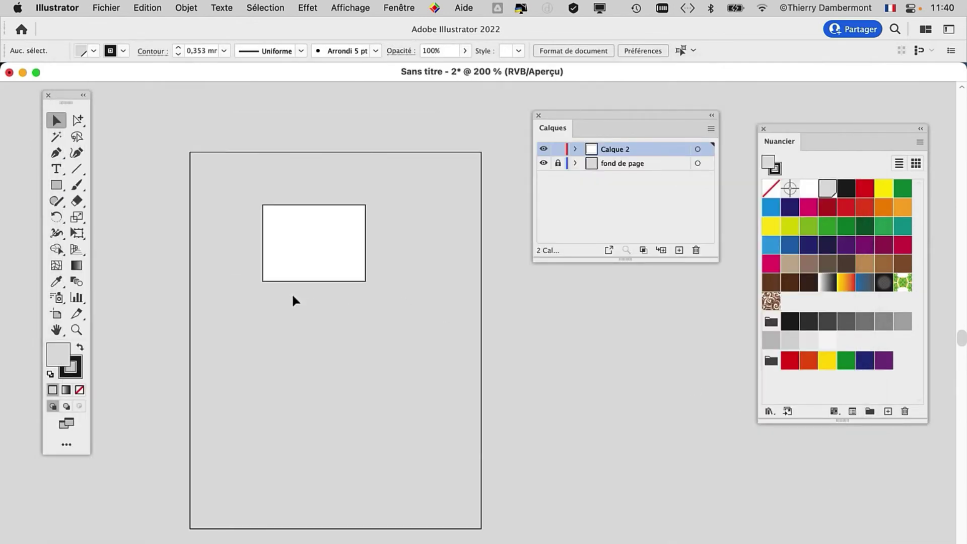
left_click(363, 7)
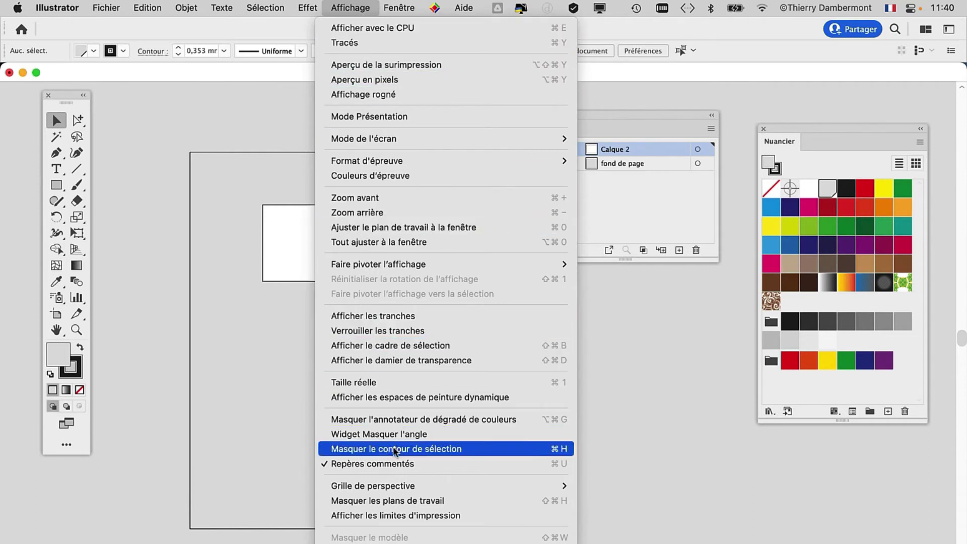
scroll(391, 466, "down", 1)
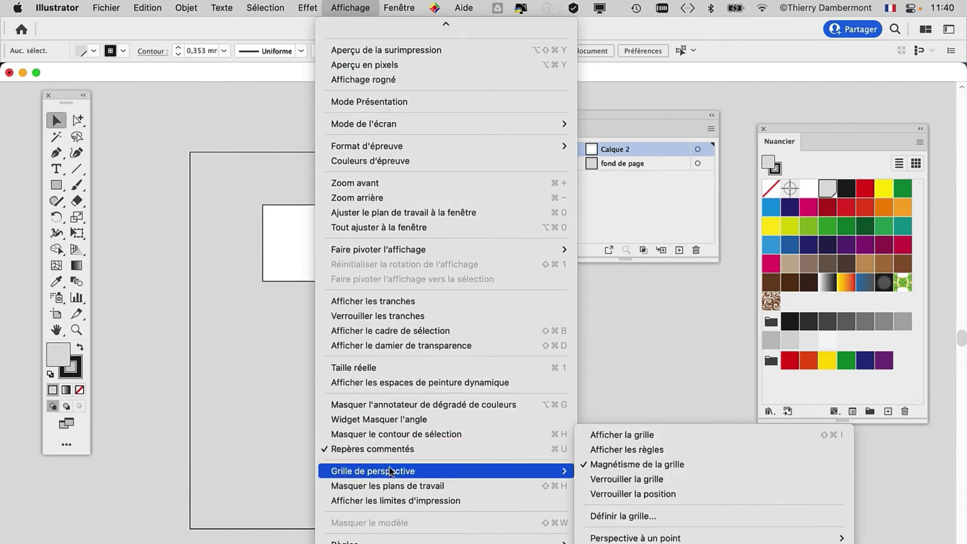
scroll(391, 468, "down", 2)
scroll(390, 465, "down", 2)
scroll(389, 462, "down", 1)
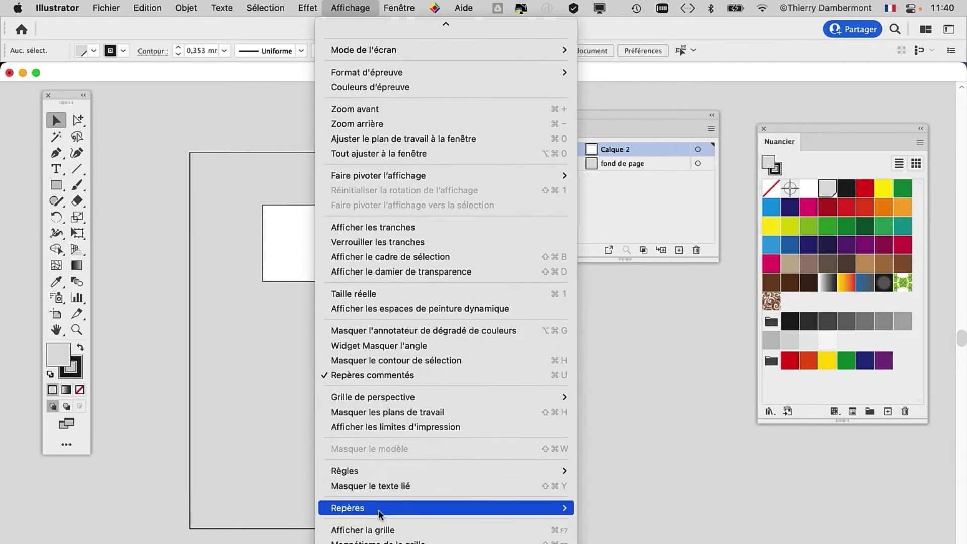
left_click(370, 530)
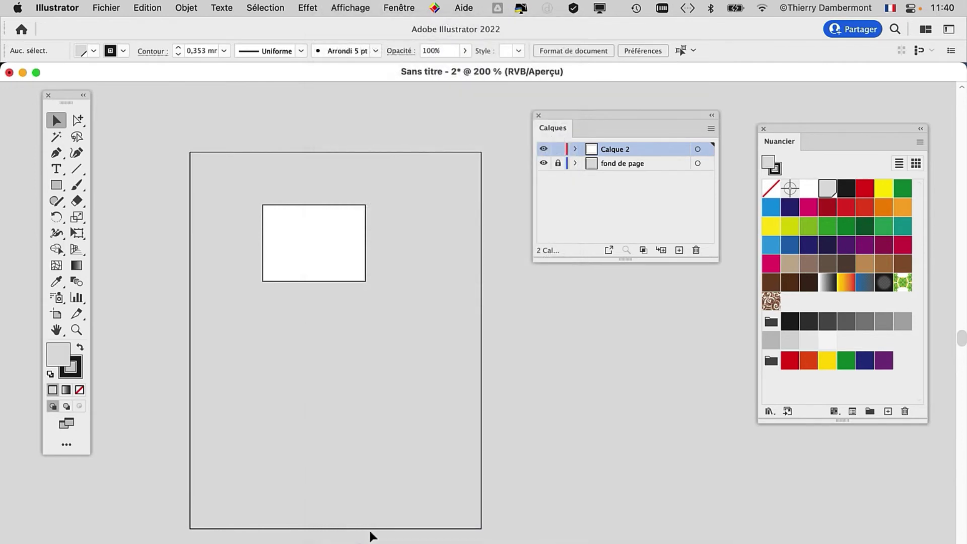
- Deselect the rectangle, browse and close the Affichage menu, then open the Illustrator menu
scroll(201, 206, "up", 1)
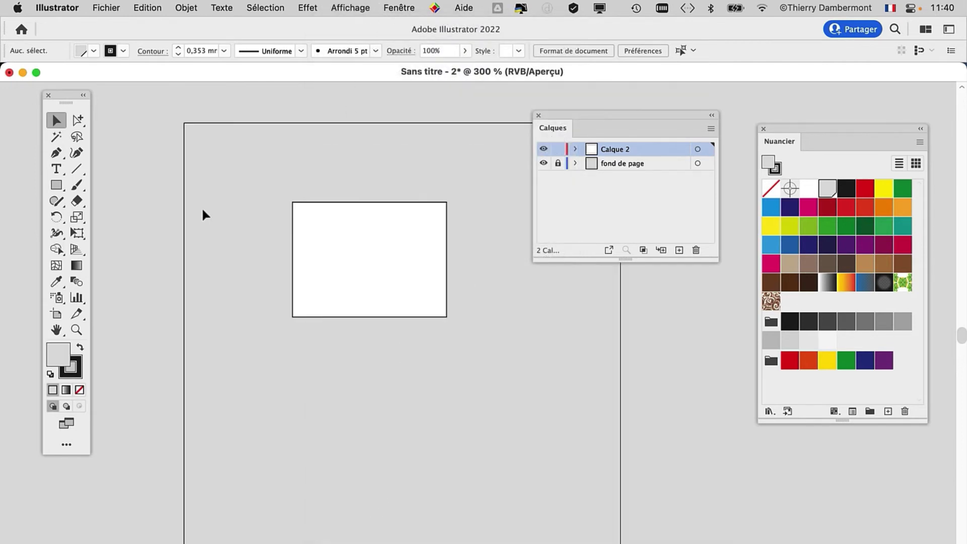
scroll(202, 209, "up", 1)
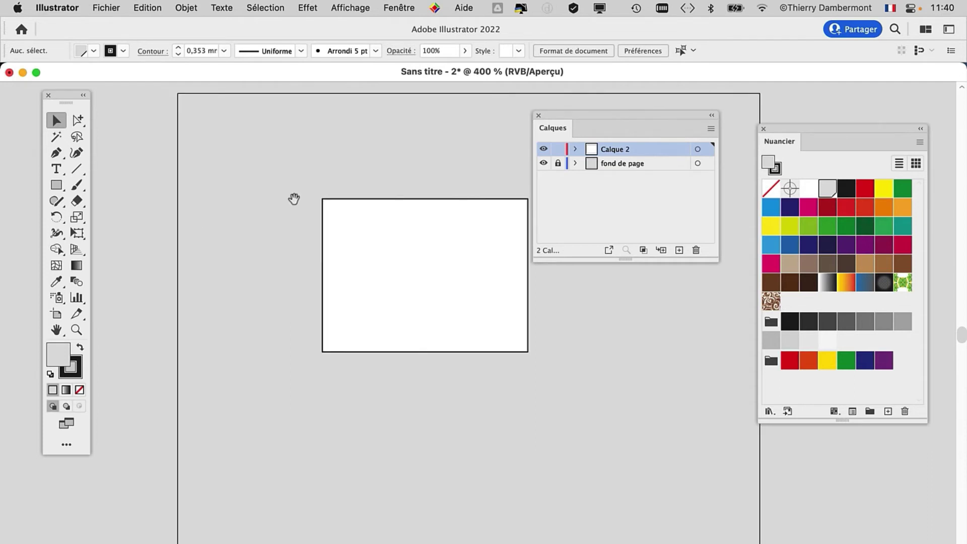
left_click_drag(293, 196, 252, 185)
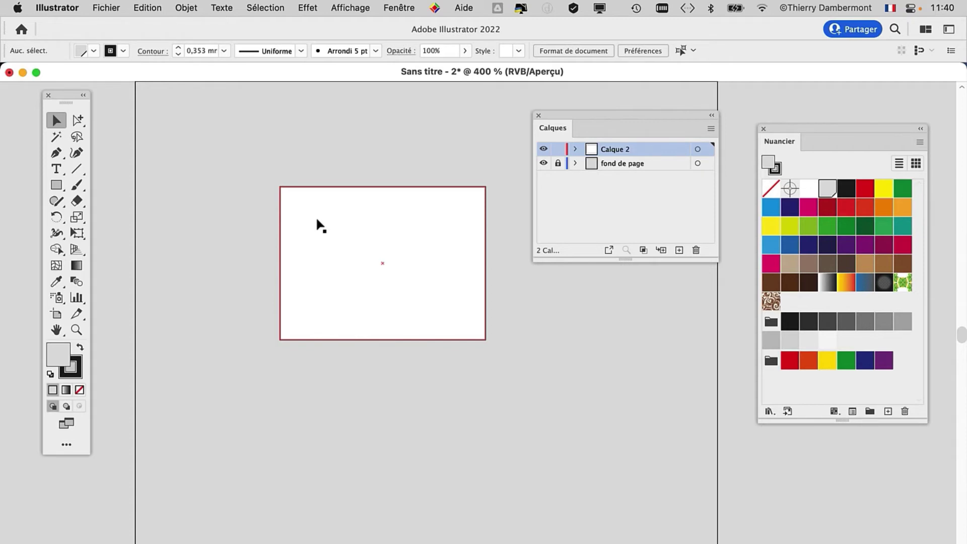
left_click(285, 169)
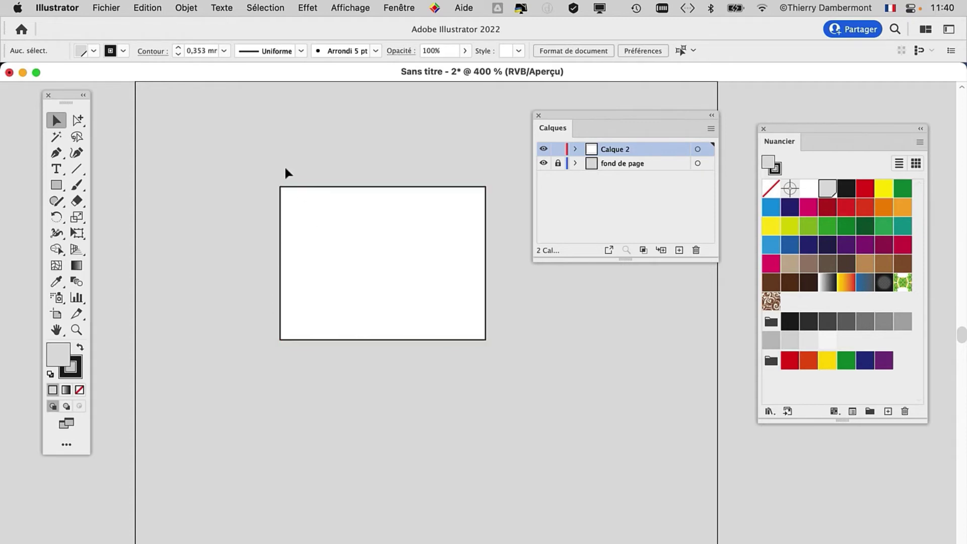
left_click(366, 7)
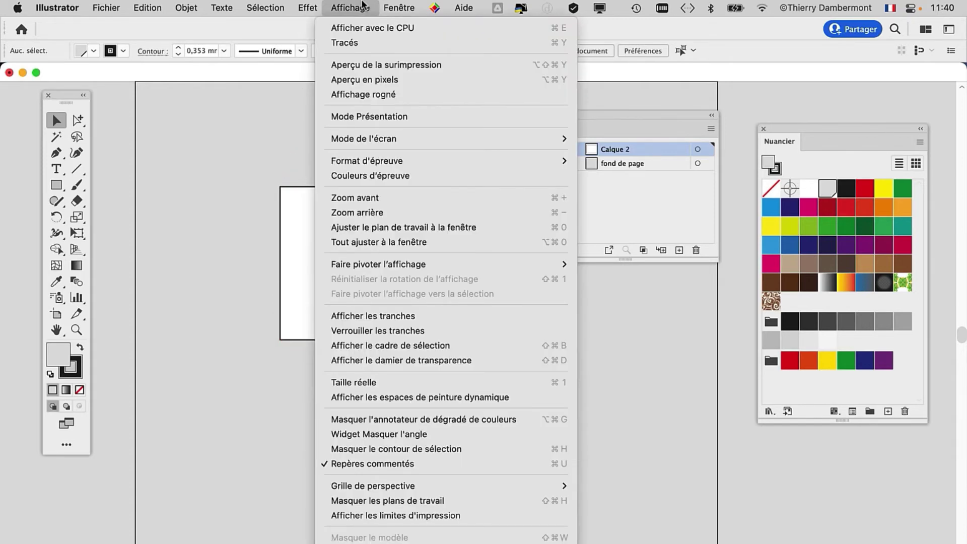
scroll(366, 192, "down", 5)
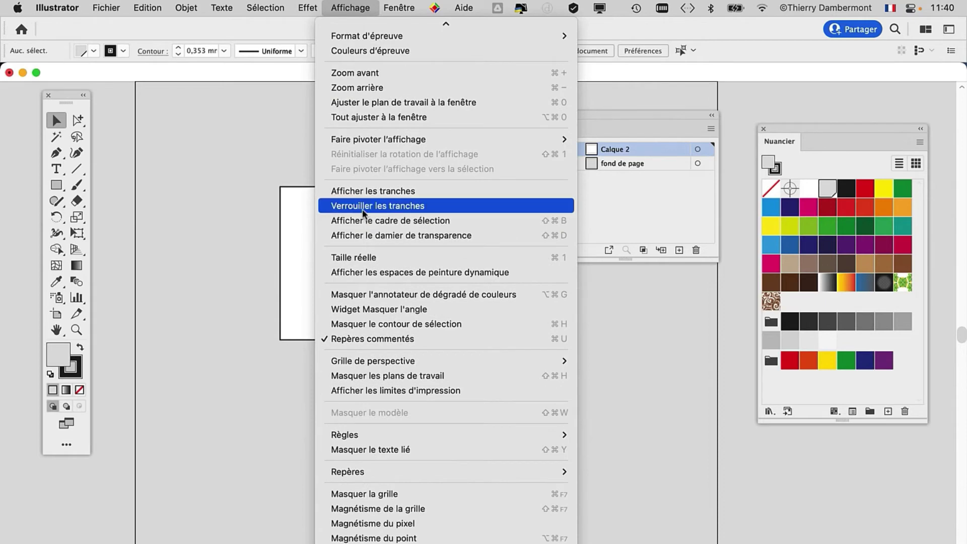
left_click(339, 4)
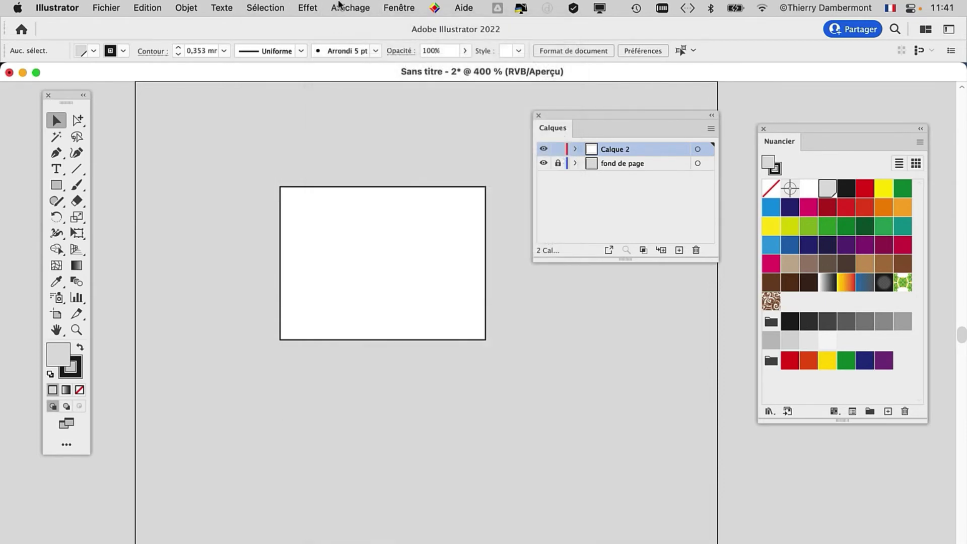
left_click(57, 7)
mouse_move(60, 50)
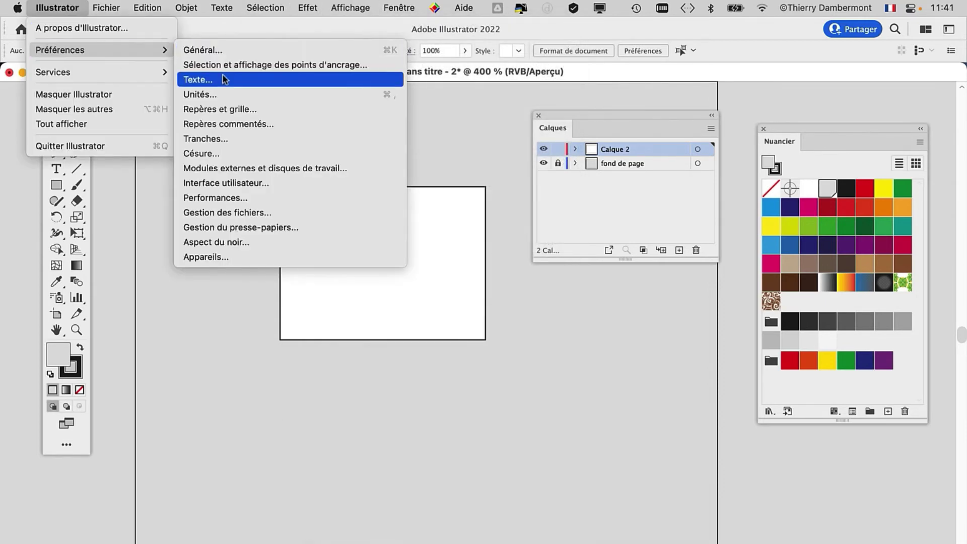
- Cancel the Repères et grille preferences and toggle the fond de page layer's visibility
left_click(228, 105)
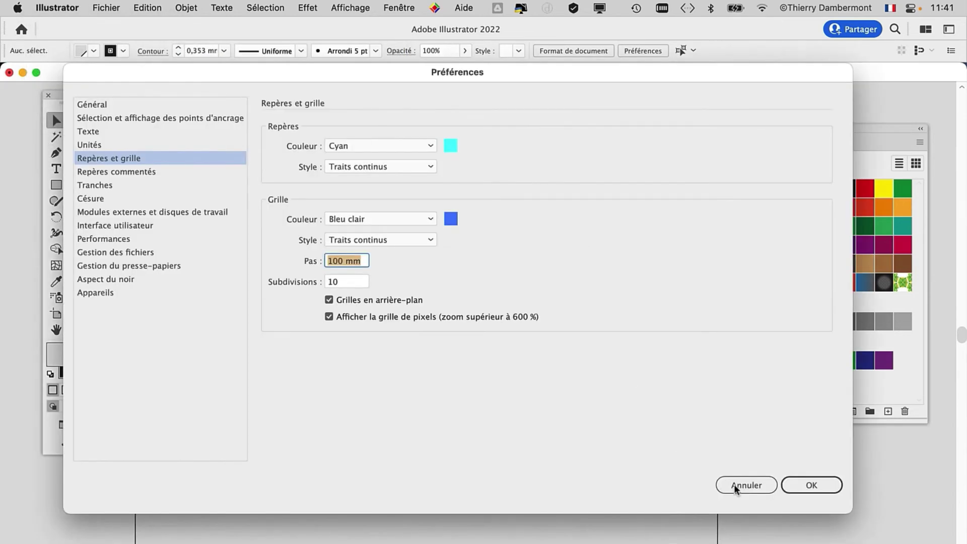
left_click(746, 485)
left_click(544, 164)
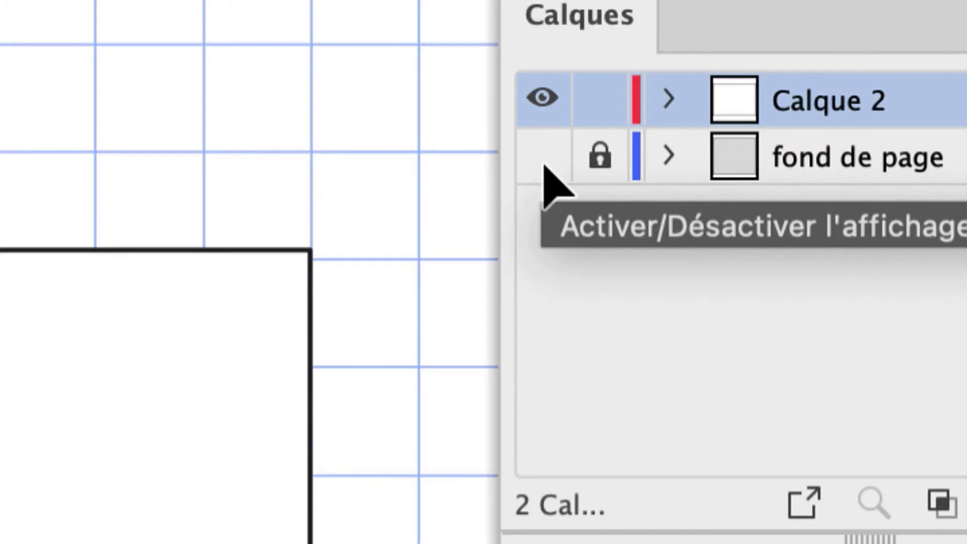
left_click(544, 164)
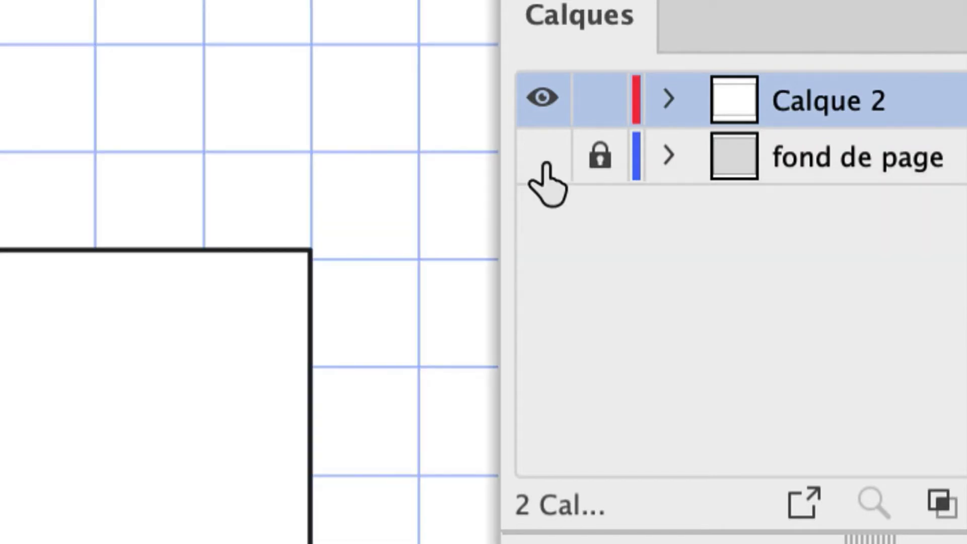
left_click(544, 160)
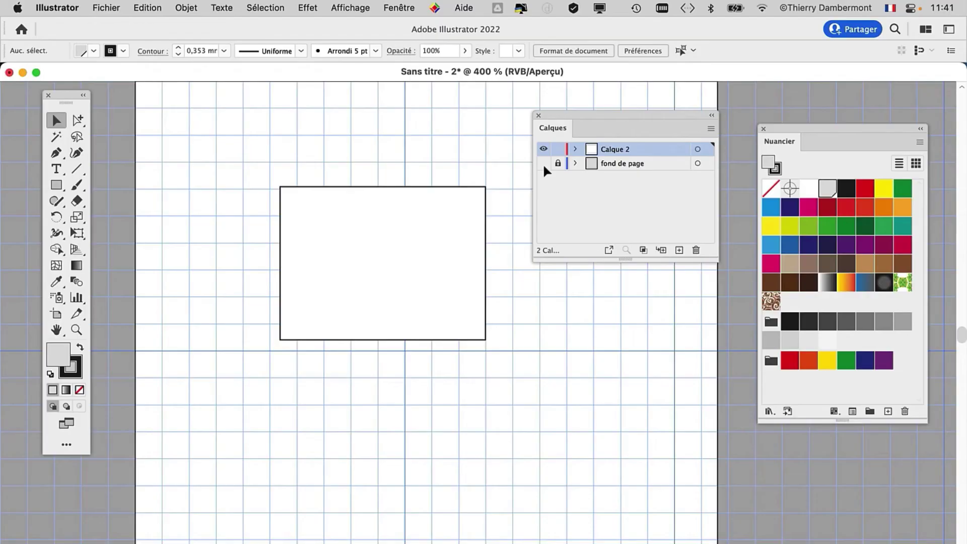
- Move the Calques panel right, pan down, make fond de page visible, and reopen Préférences
left_click_drag(568, 114, 711, 109)
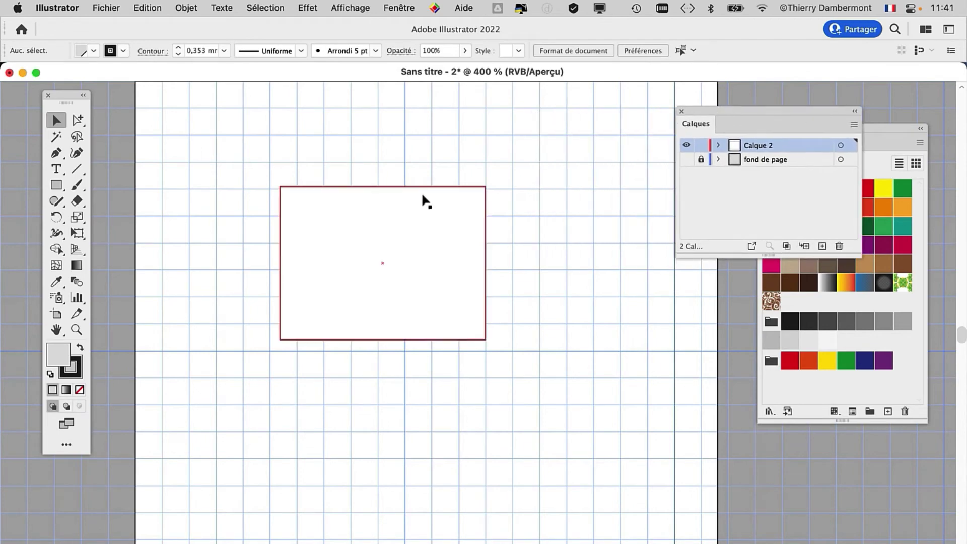
left_click_drag(506, 434, 408, 267)
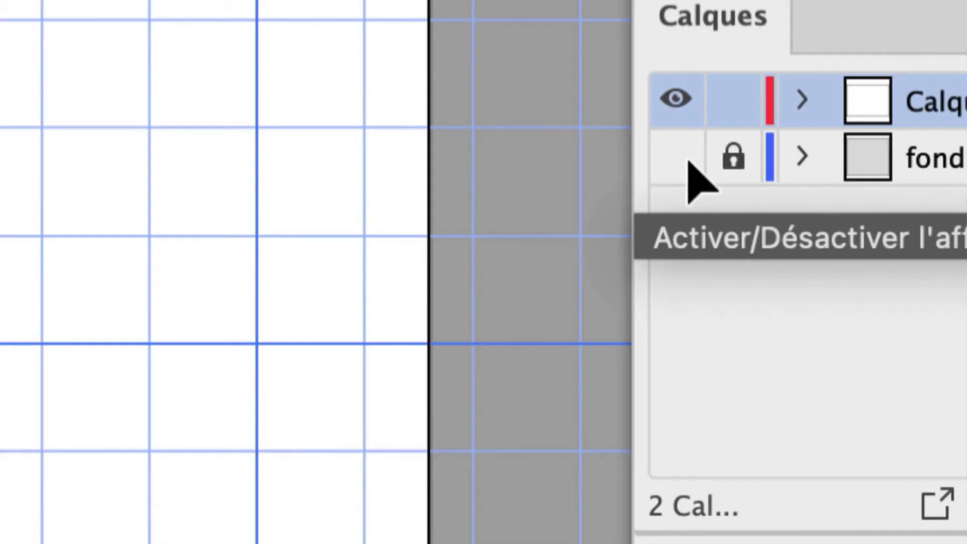
left_click(689, 159)
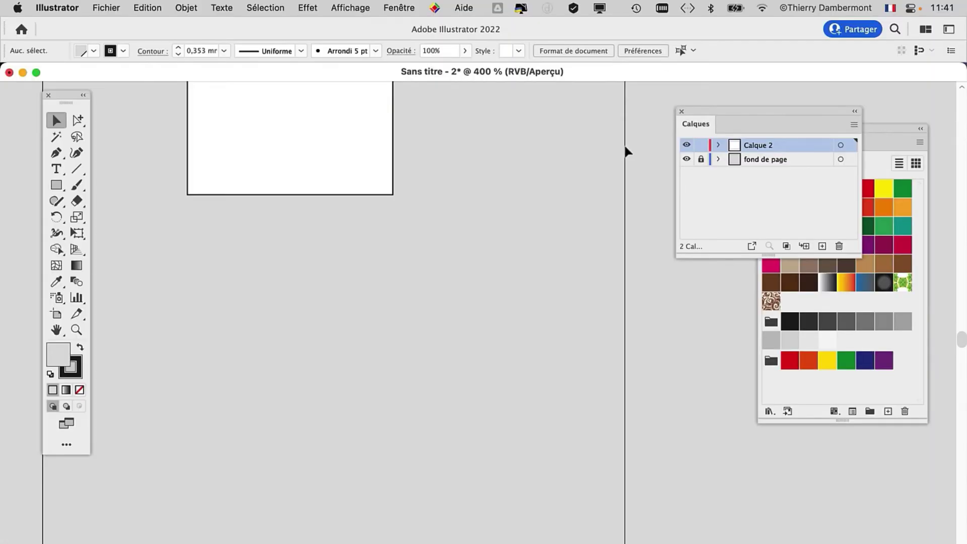
left_click(54, 7)
mouse_move(61, 50)
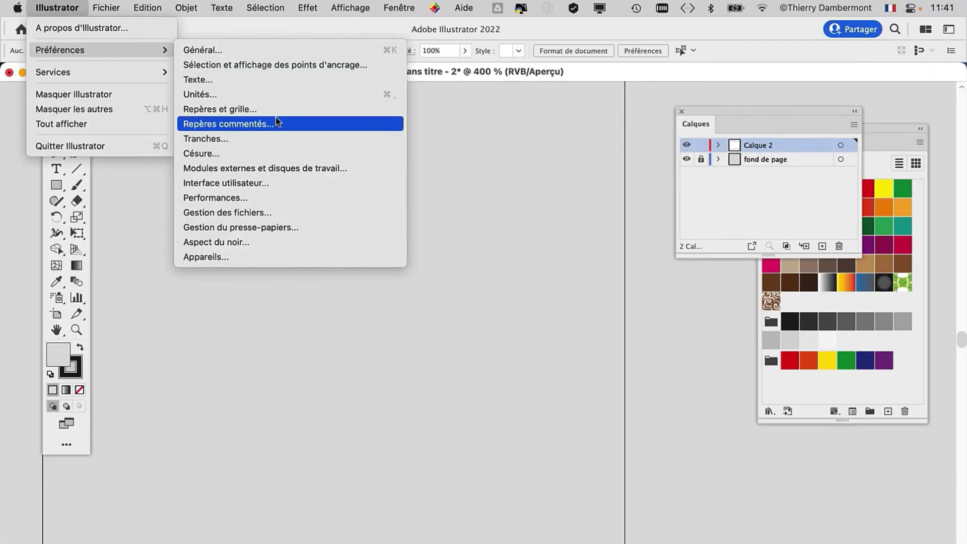
- Uncheck Grilles en arrière-plan in Repères et grille, then zoom to 300% and recentre the page
left_click(302, 110)
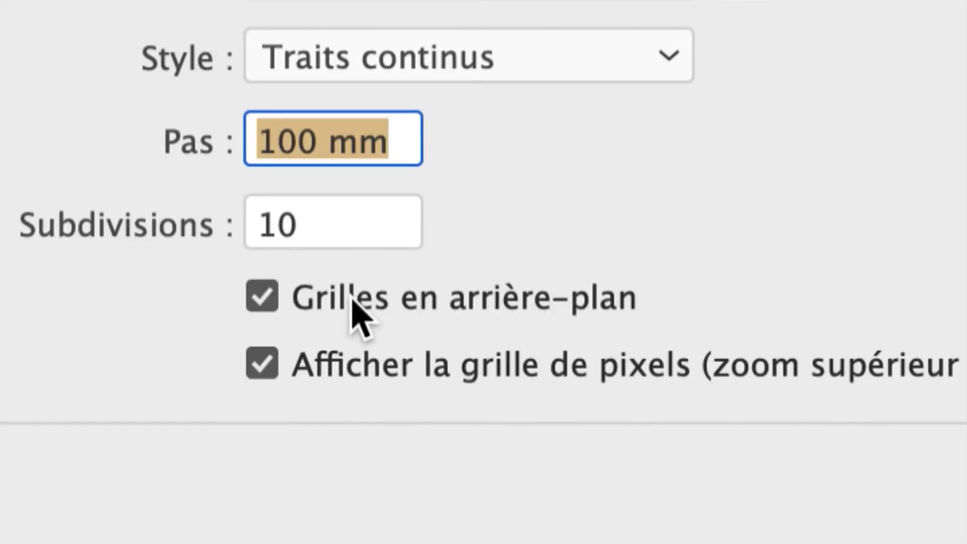
left_click(353, 300)
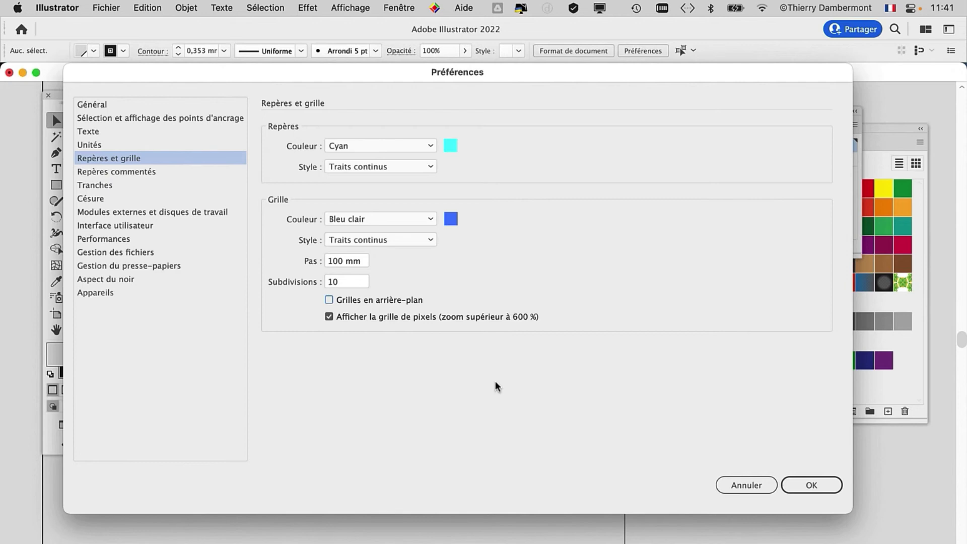
left_click(796, 485)
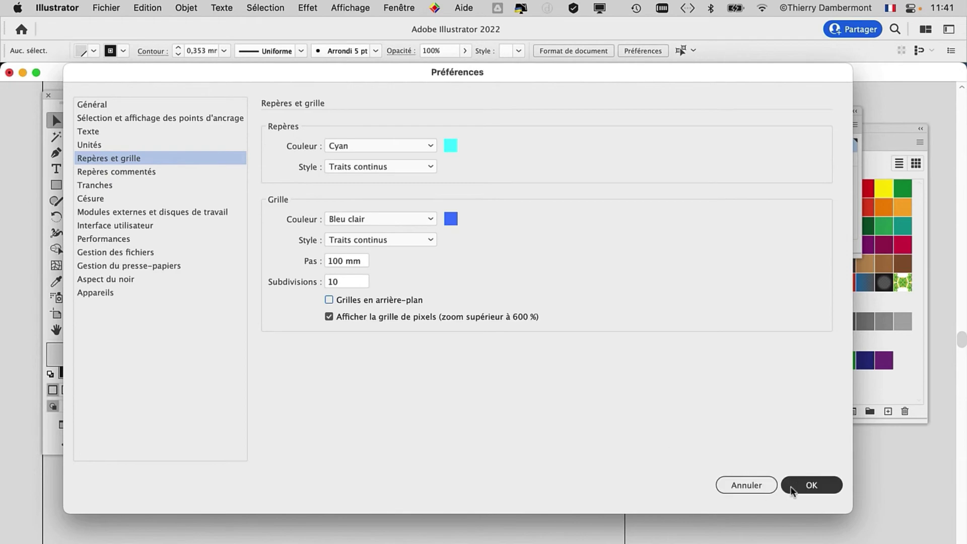
mouse_move(380, 229)
left_mouse_down()
mouse_move(451, 428)
mouse_move(444, 279)
left_mouse_up()
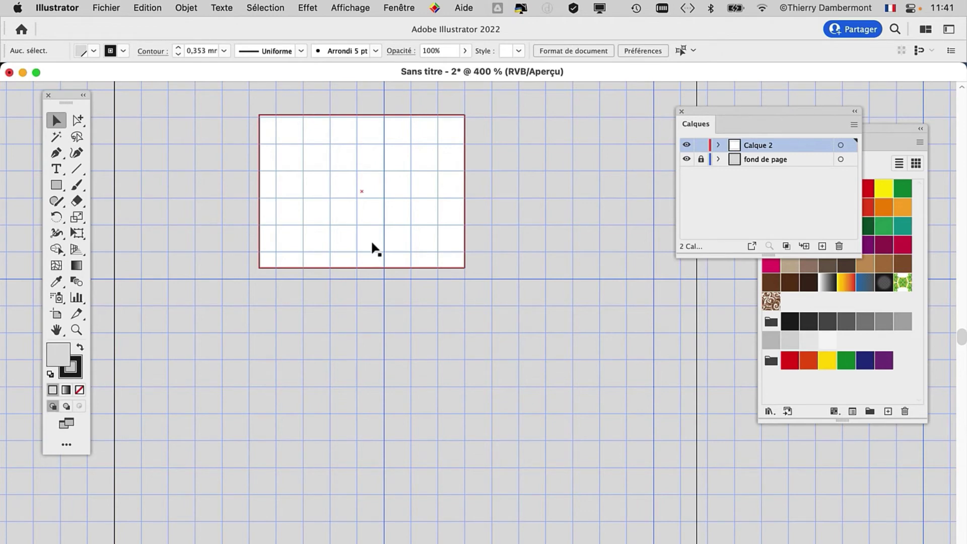
scroll(427, 245, "down", 1)
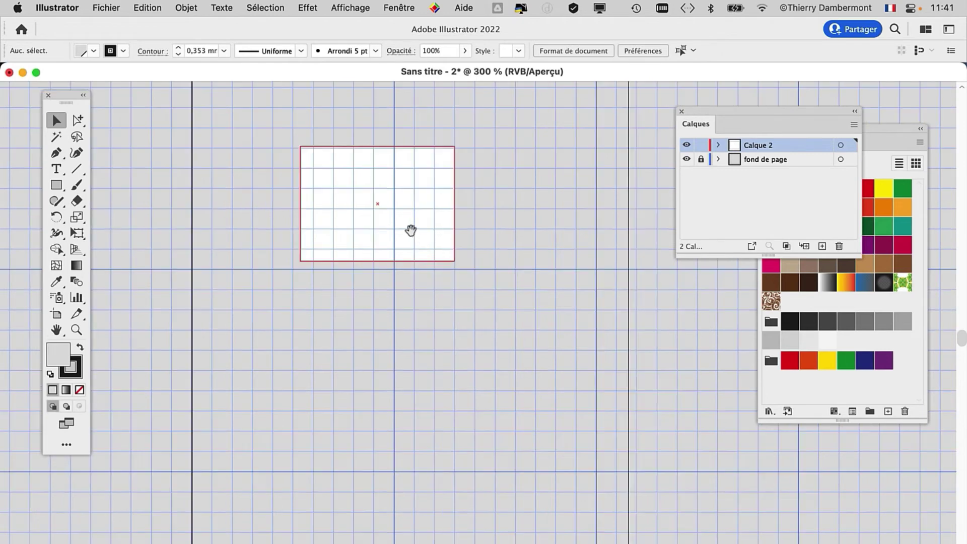
left_click_drag(411, 230, 414, 309)
left_click_drag(488, 213, 456, 184)
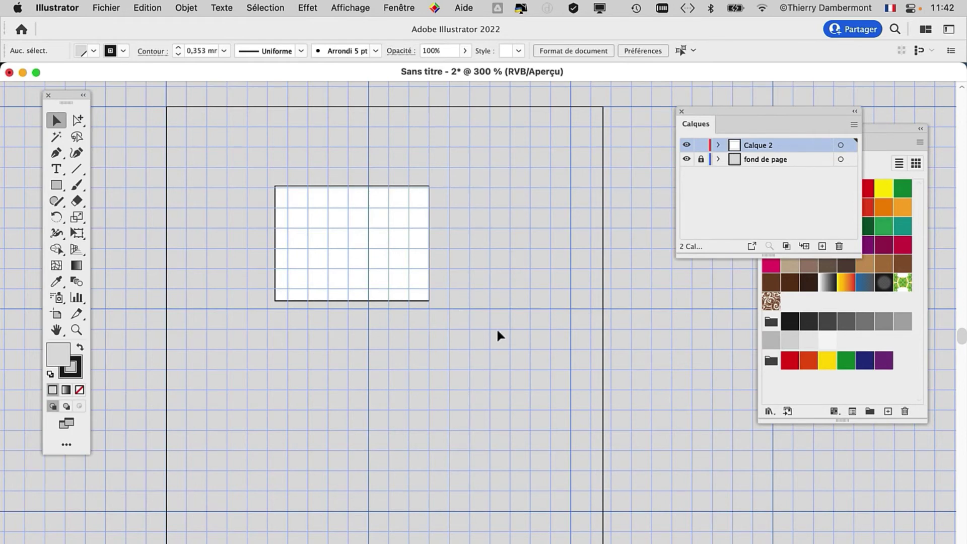
- Set the Repères et grille Style to Traits pointillés and apply it
left_click(57, 8)
mouse_move(60, 50)
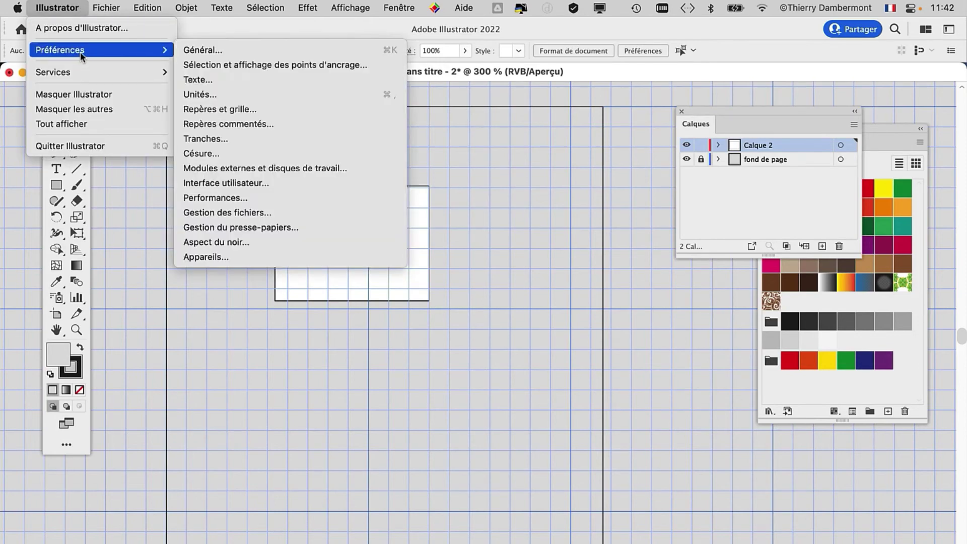
left_click(313, 110)
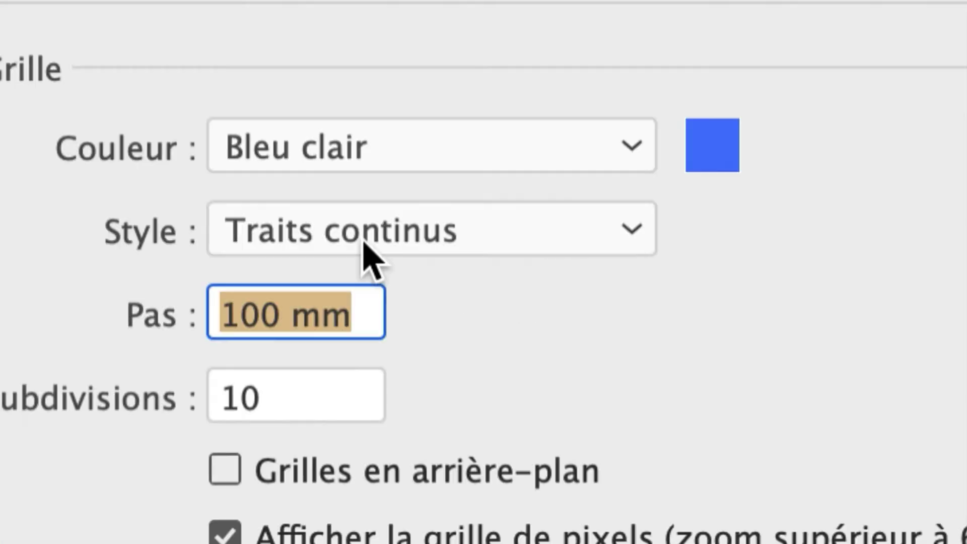
left_click(364, 243)
left_click(366, 344)
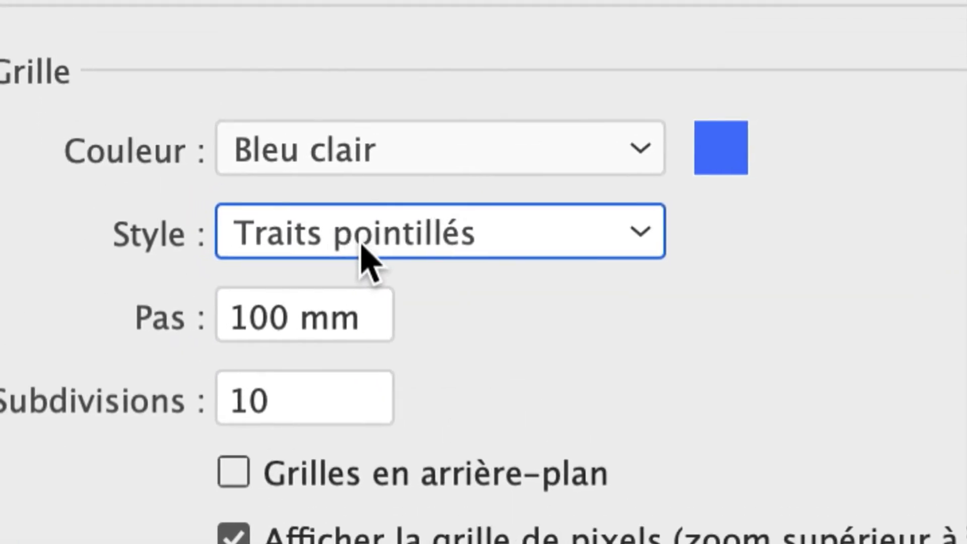
left_click(374, 321)
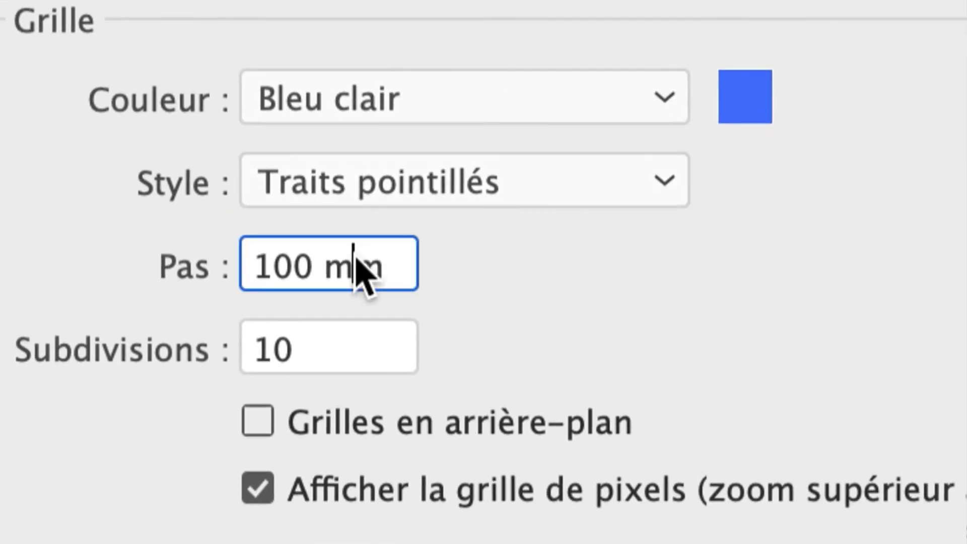
left_click(305, 401)
left_click(353, 261)
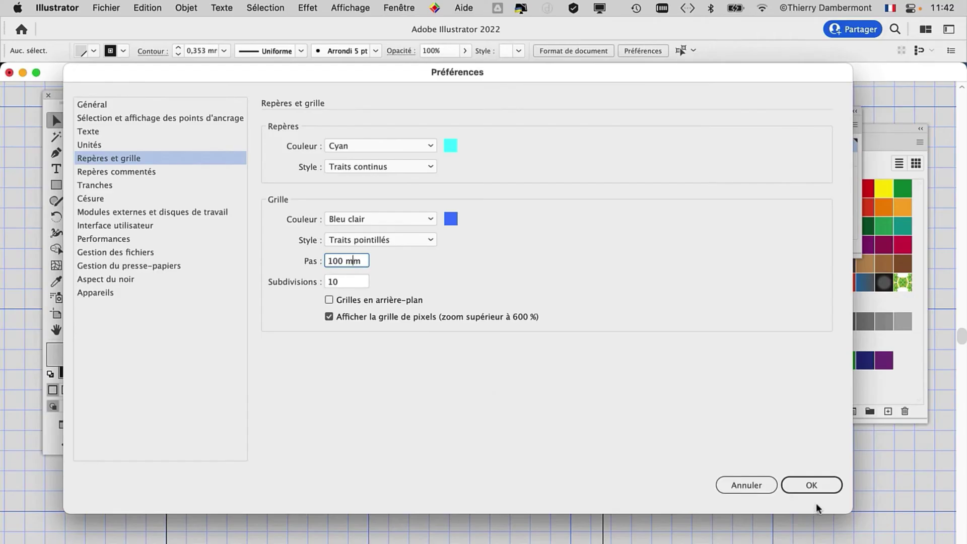
left_click(812, 485)
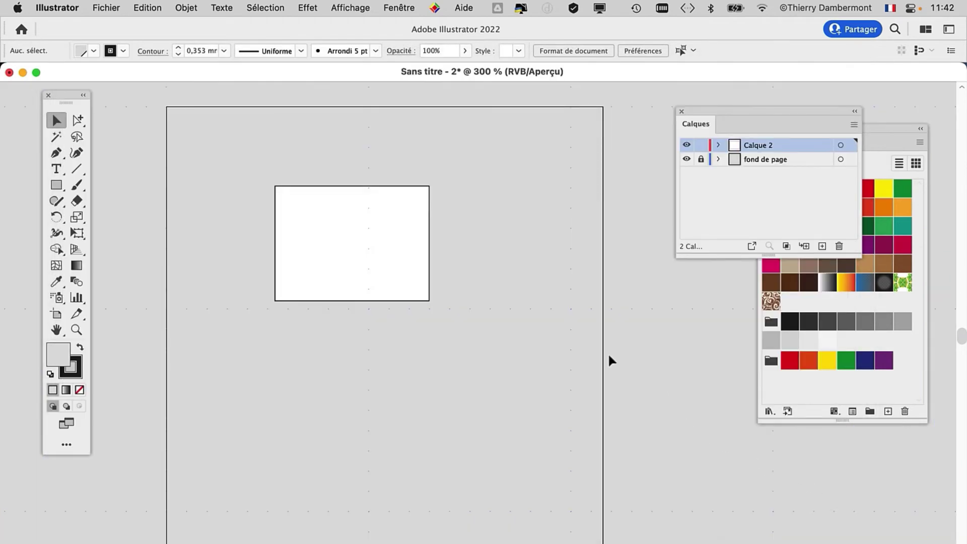
- Hide the document grid from the Affichage menu, then show it again
scroll(472, 306, "up", 1)
scroll(473, 307, "up", 2)
scroll(472, 307, "up", 1)
scroll(472, 306, "down", 2)
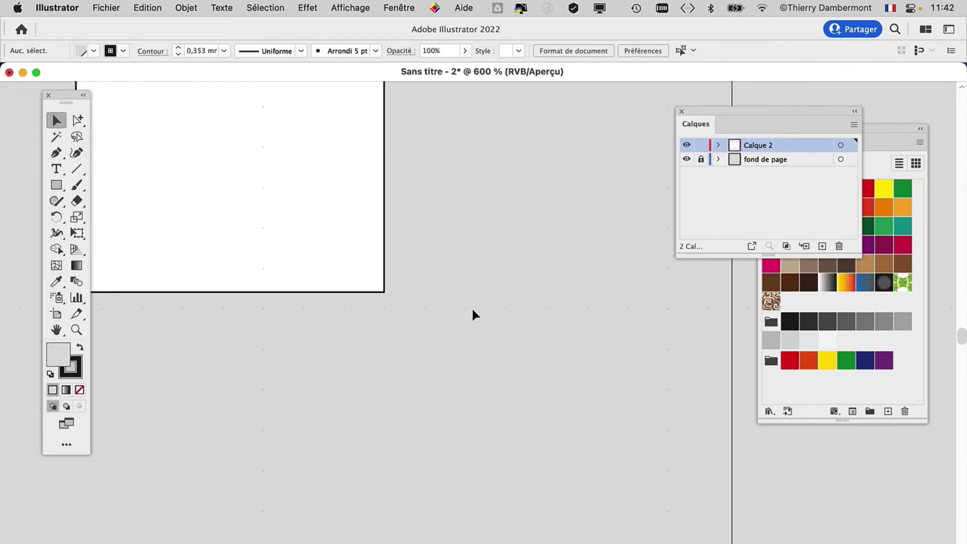
scroll(471, 307, "down", 2)
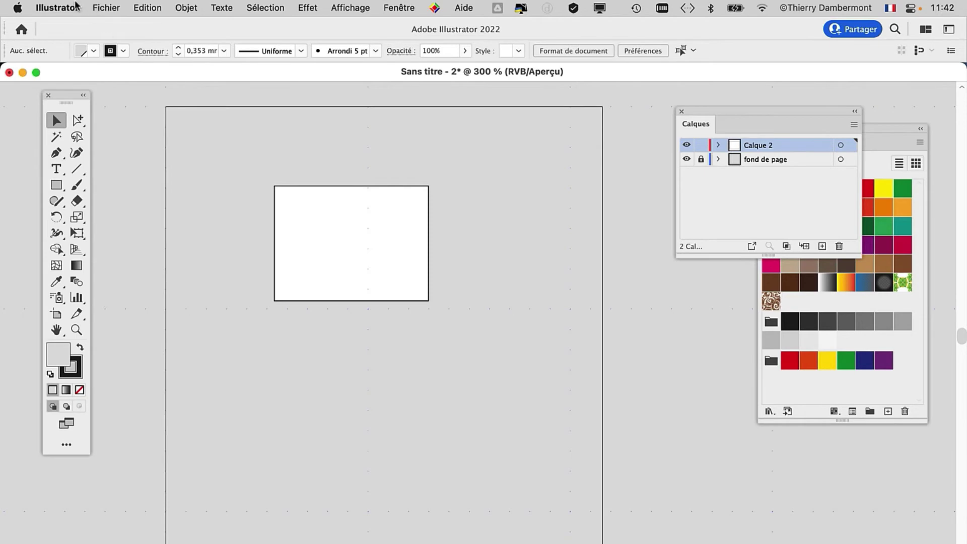
left_click(350, 7)
scroll(413, 280, "down", 3)
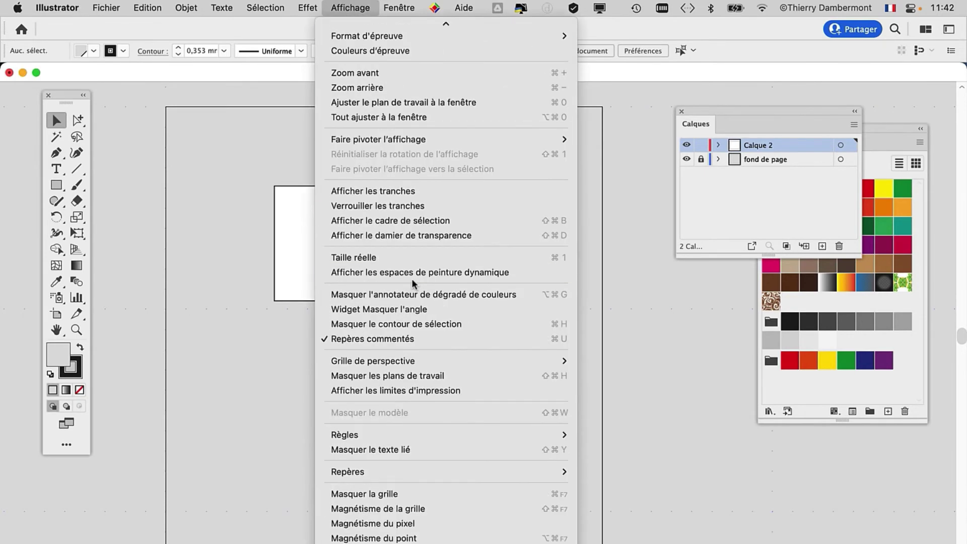
left_click(400, 493)
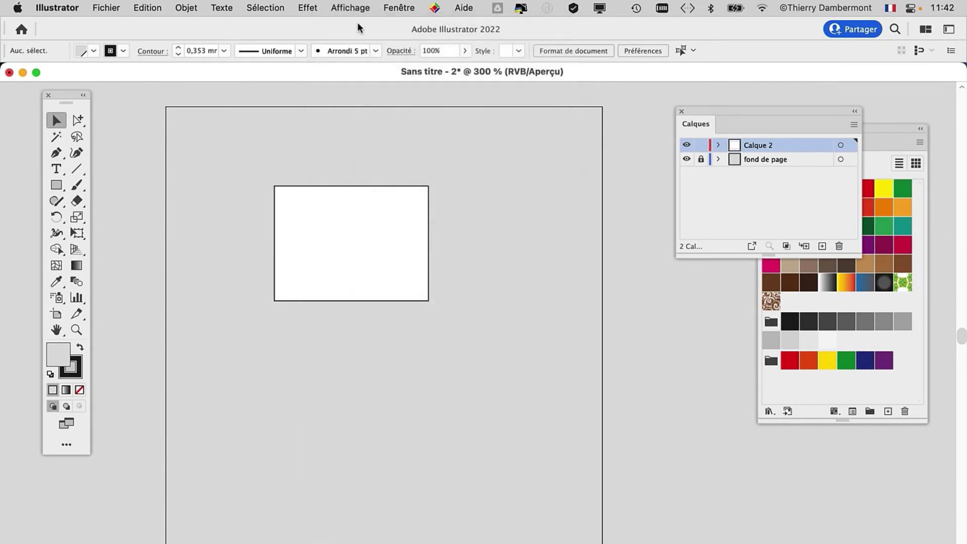
left_click(351, 8)
scroll(403, 494, "down", 3)
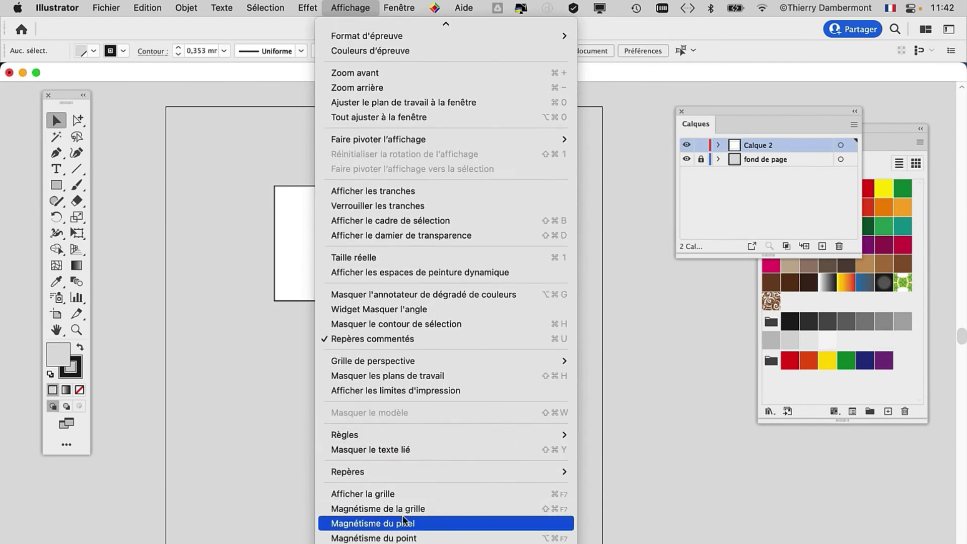
left_click(403, 494)
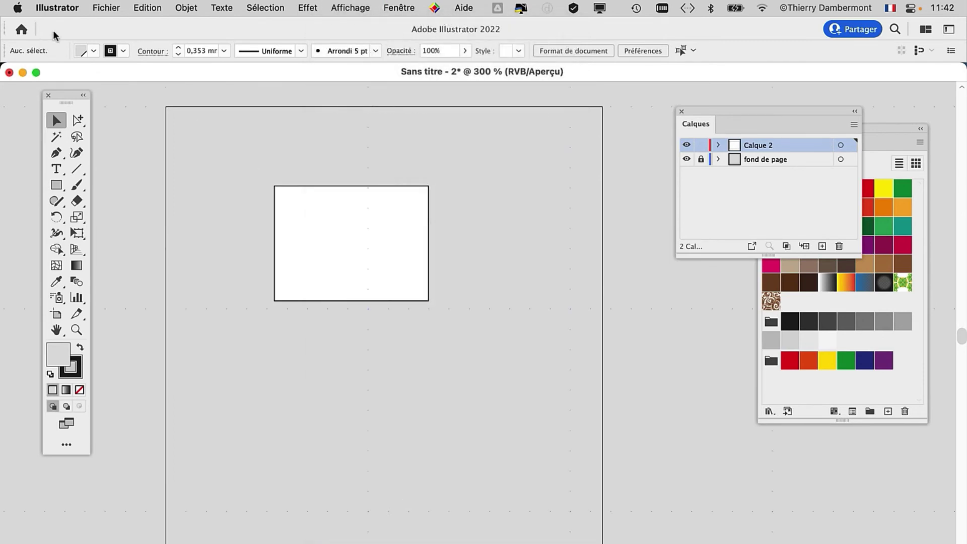
- Check the 100 mm grid in Repères et grille and toggle the fond de page layer to inspect
left_click(59, 11)
mouse_move(60, 50)
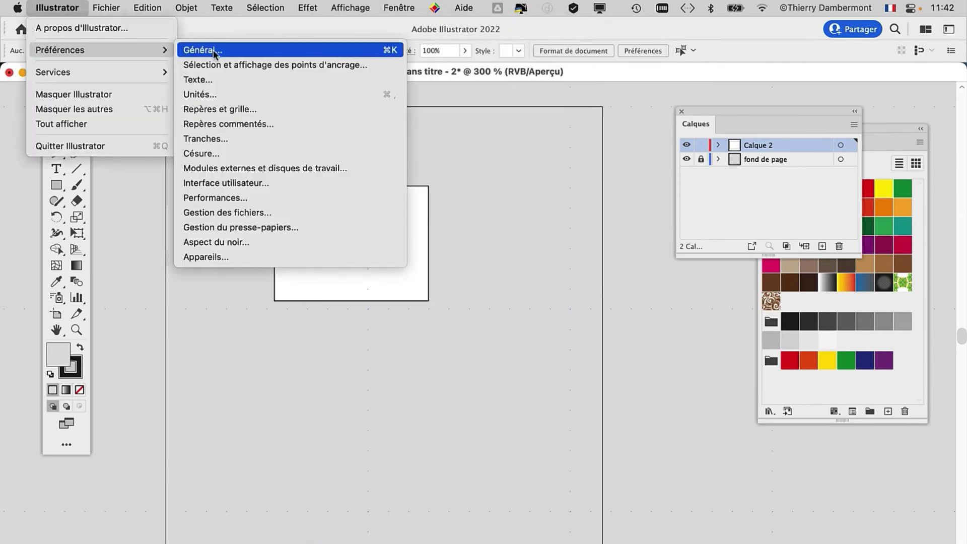
left_click(217, 109)
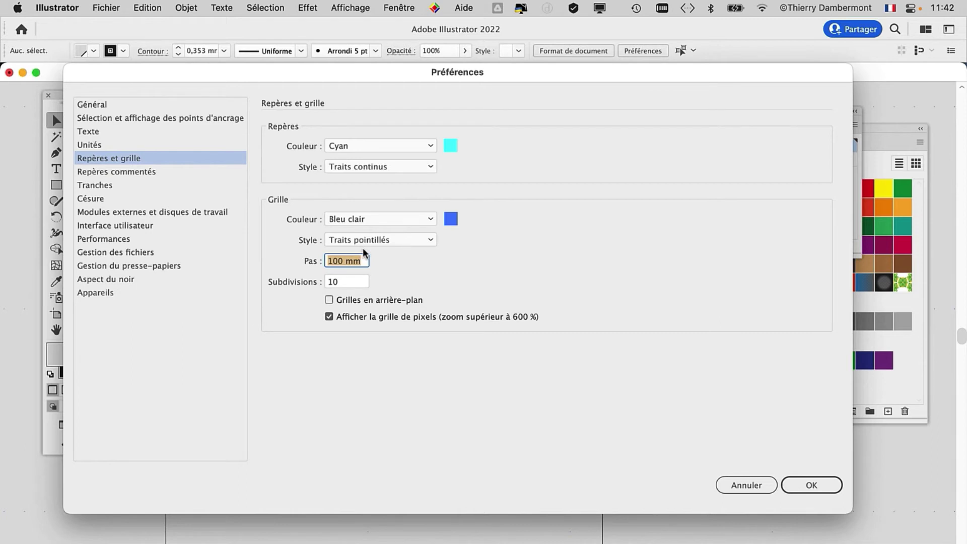
left_click(811, 485)
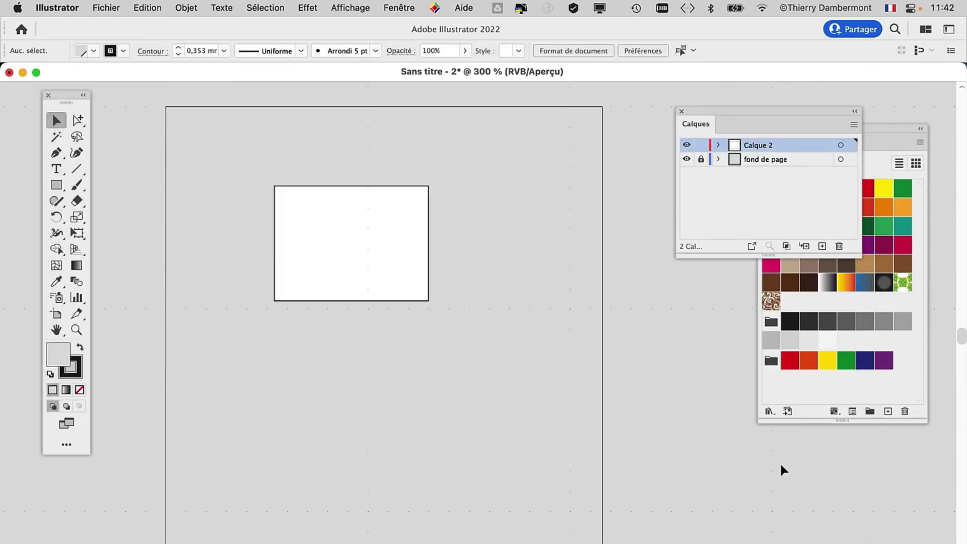
scroll(454, 212, "up", 6)
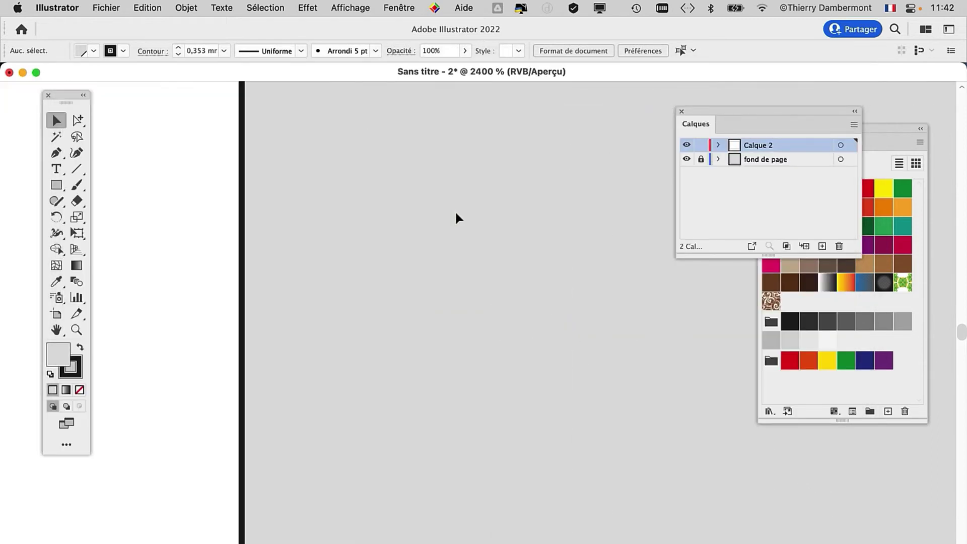
left_click(686, 159)
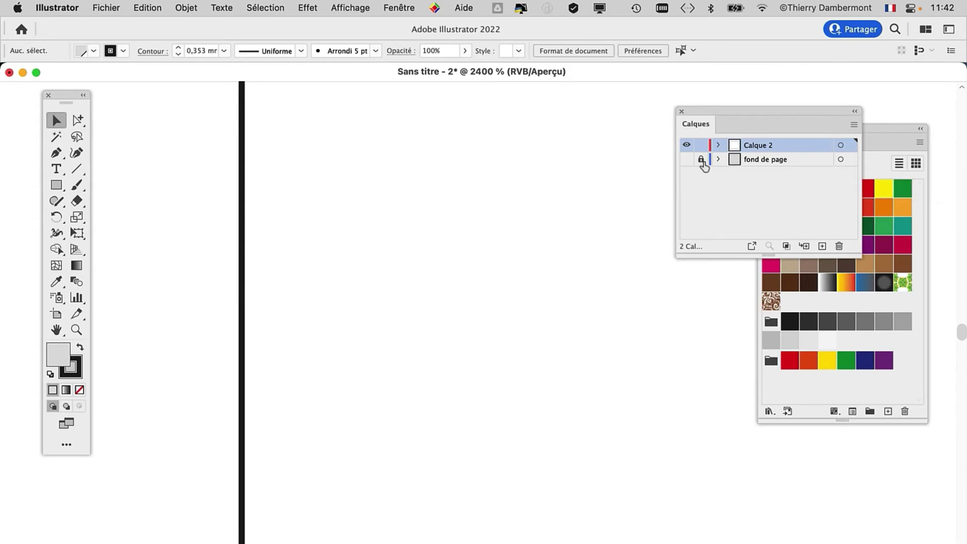
left_click(686, 160)
scroll(306, 274, "down", 3)
scroll(307, 274, "down", 2)
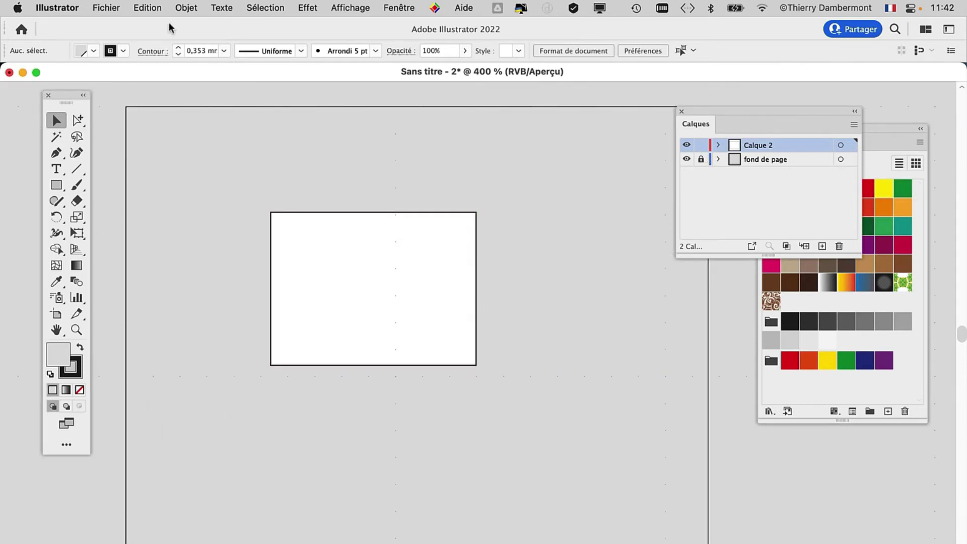
left_click(62, 7)
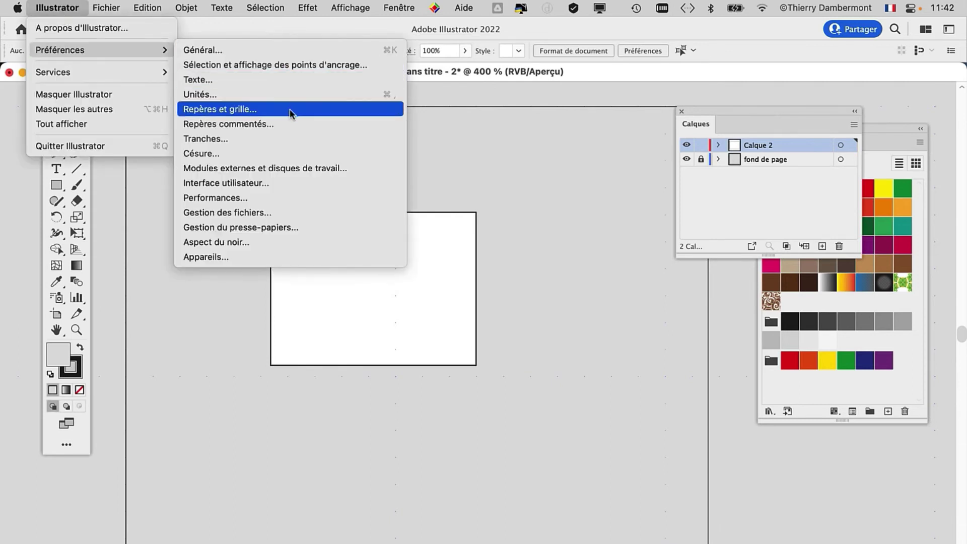
- Switch the Repères et grille Style back to Traits continus and apply it
left_click(289, 109)
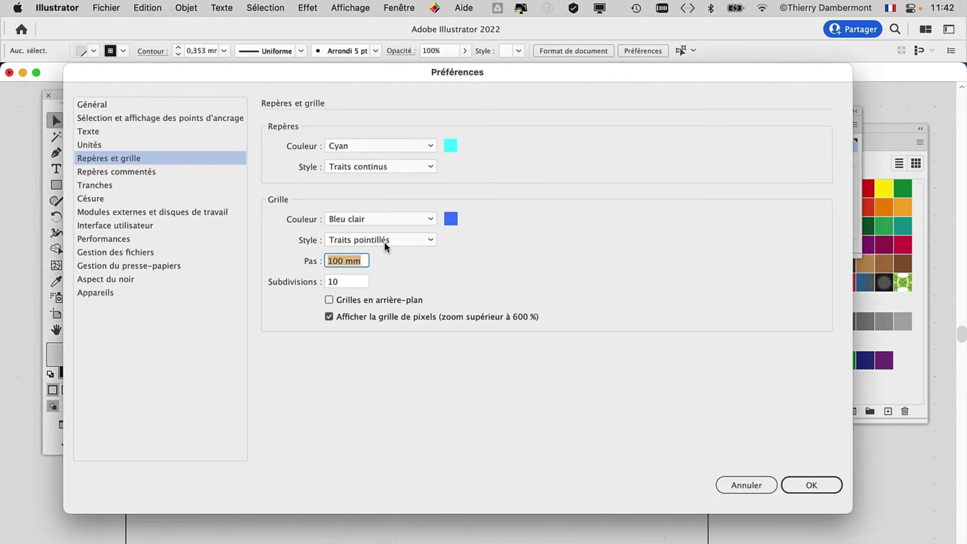
left_click(386, 245)
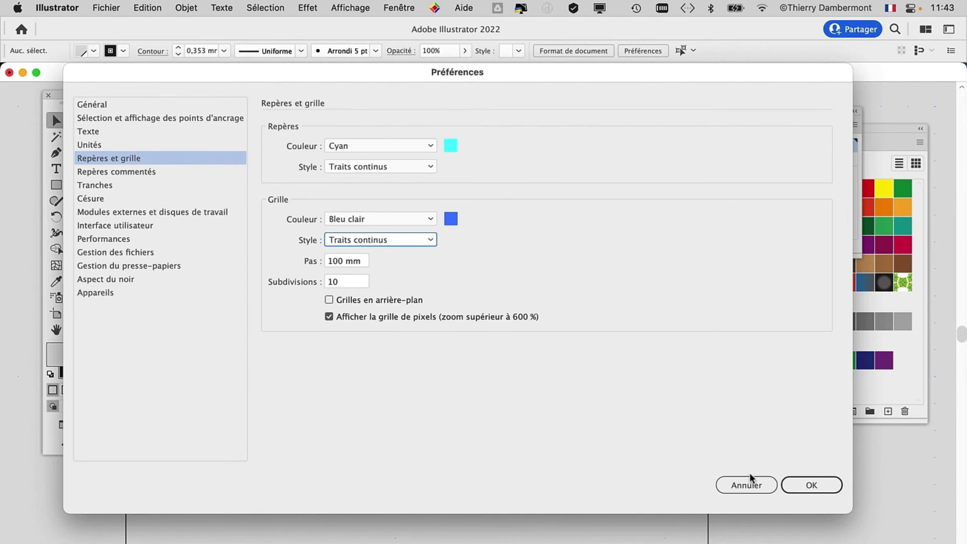
left_click(793, 485)
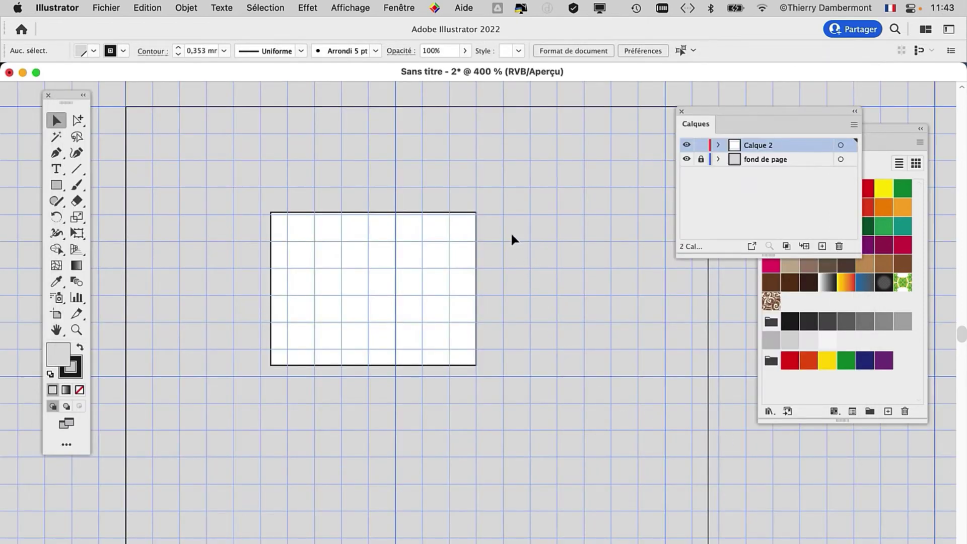
scroll(570, 231, "down", 1)
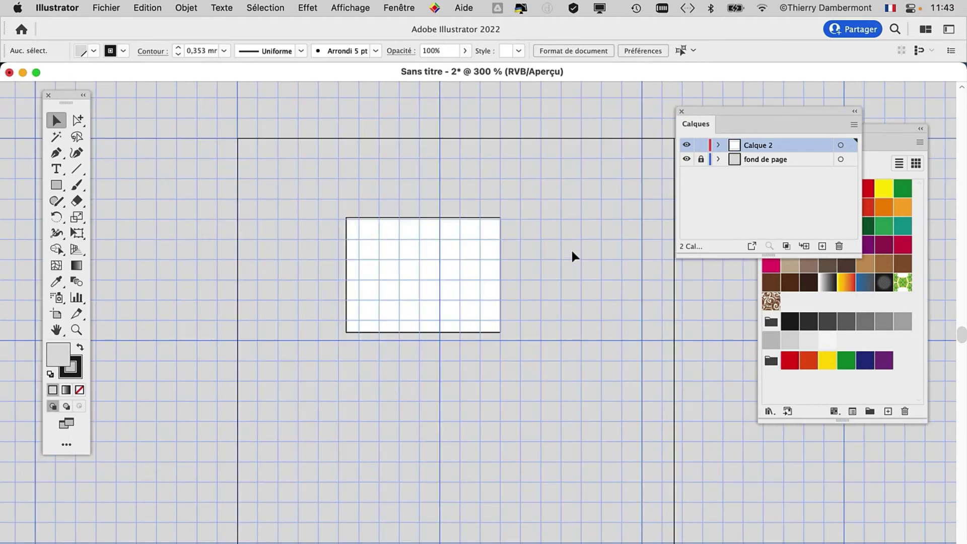
scroll(571, 248, "down", 1)
- Pan the artboard up-left and park the Calques panel at the lower left
mouse_move(554, 265)
left_mouse_down()
mouse_move(306, 225)
mouse_move(323, 212)
left_mouse_up()
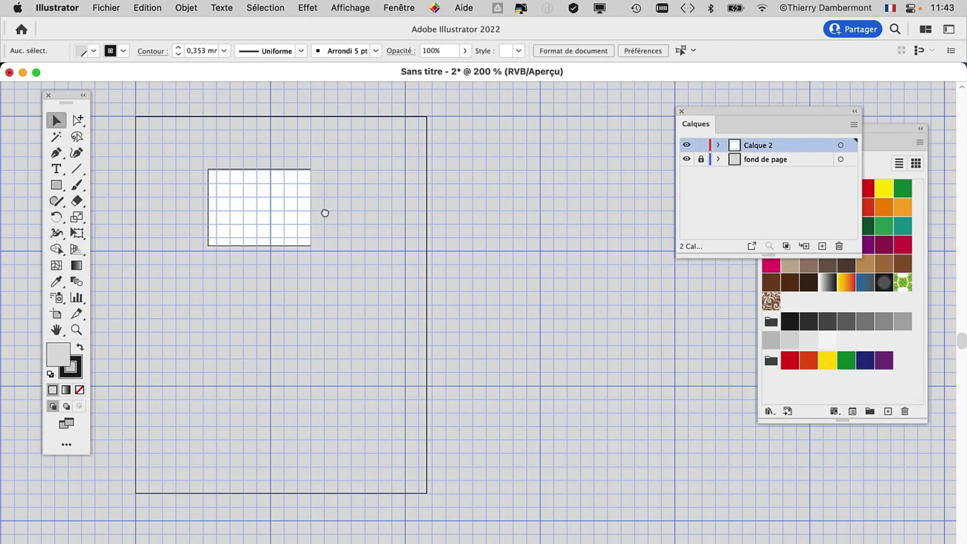
mouse_move(712, 110)
left_mouse_down()
mouse_move(528, 109)
mouse_move(488, 86)
left_mouse_up()
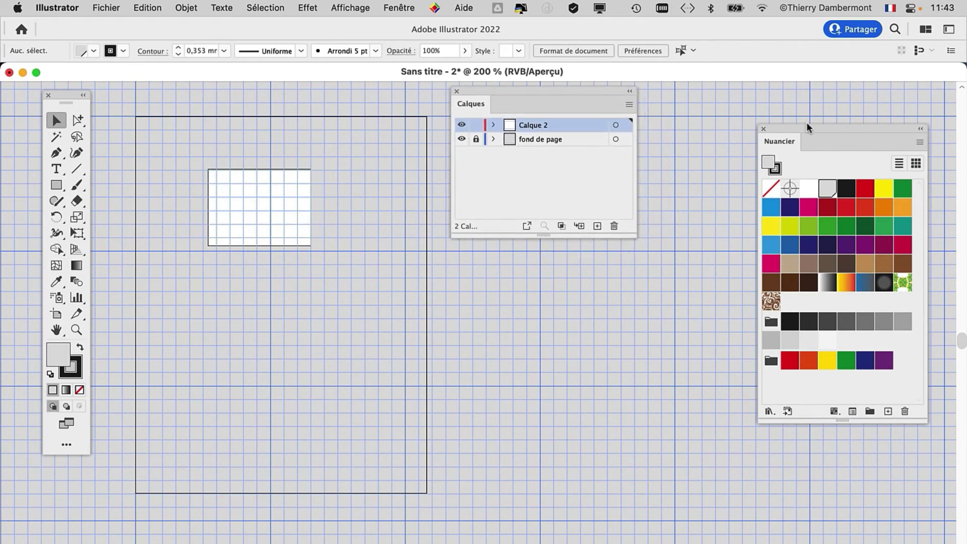
left_click_drag(790, 124, 700, 102)
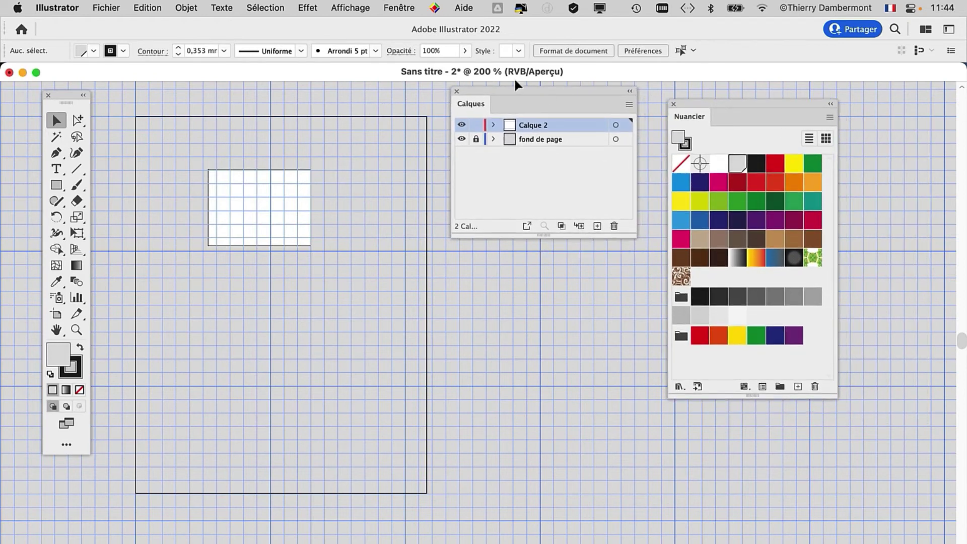
mouse_move(544, 89)
left_mouse_down()
mouse_move(471, 213)
mouse_move(200, 369)
left_mouse_up()
- Reposition the Nuancier panel over the canvas and adjust it to a compact size
mouse_move(717, 102)
left_mouse_down()
mouse_move(610, 121)
mouse_move(557, 108)
left_mouse_up()
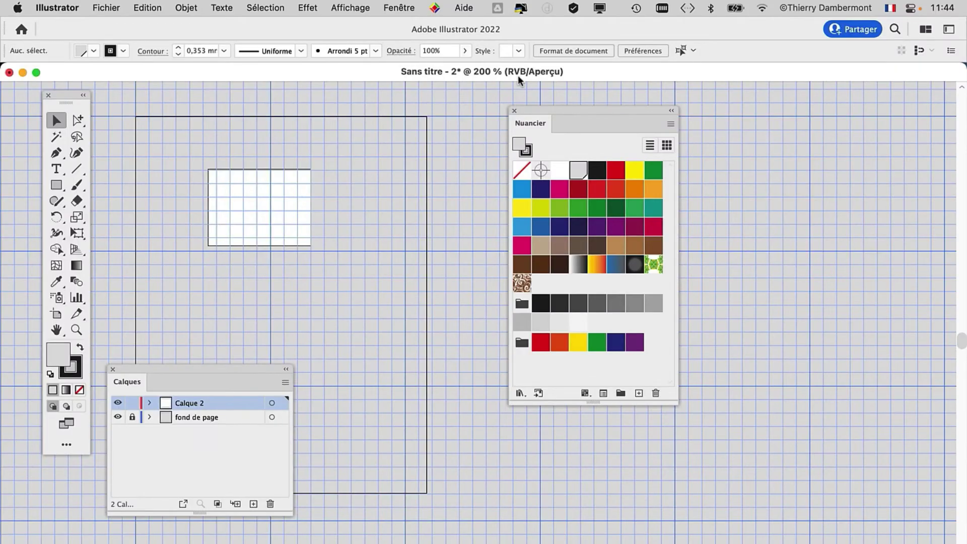
mouse_move(540, 111)
left_mouse_down()
mouse_move(524, 118)
mouse_move(510, 98)
left_mouse_up()
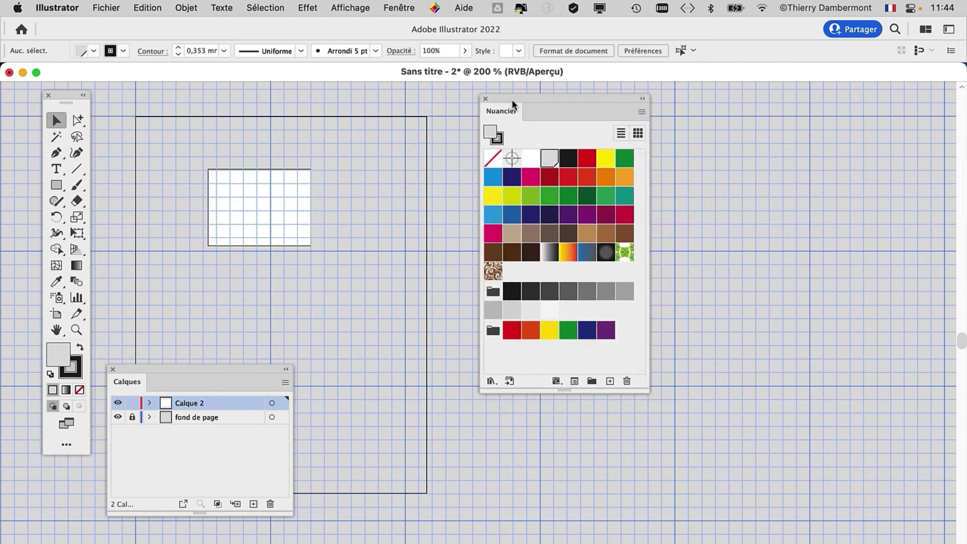
mouse_move(646, 392)
left_mouse_down()
mouse_move(815, 352)
mouse_move(687, 436)
mouse_move(676, 410)
left_mouse_up()
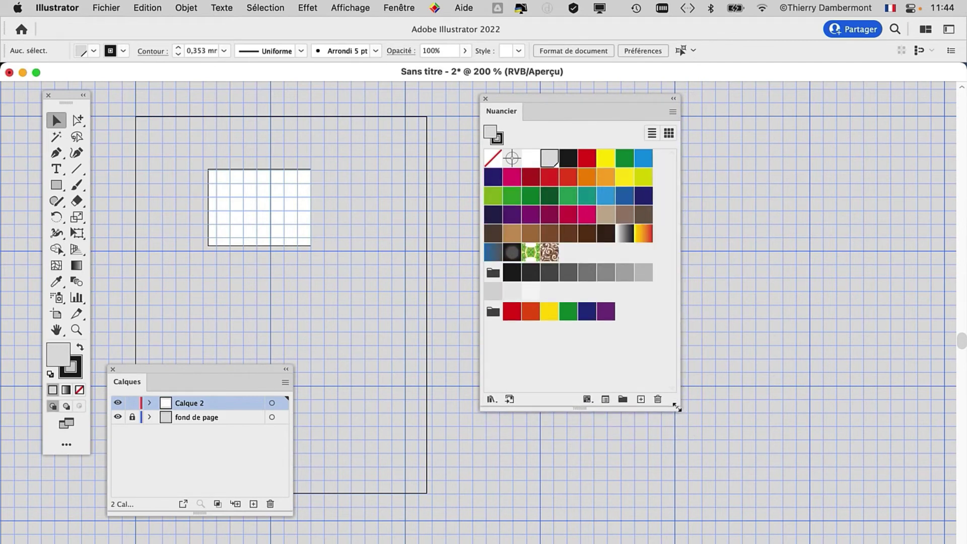
mouse_move(677, 408)
left_mouse_down()
mouse_move(664, 391)
mouse_move(655, 412)
left_mouse_up()
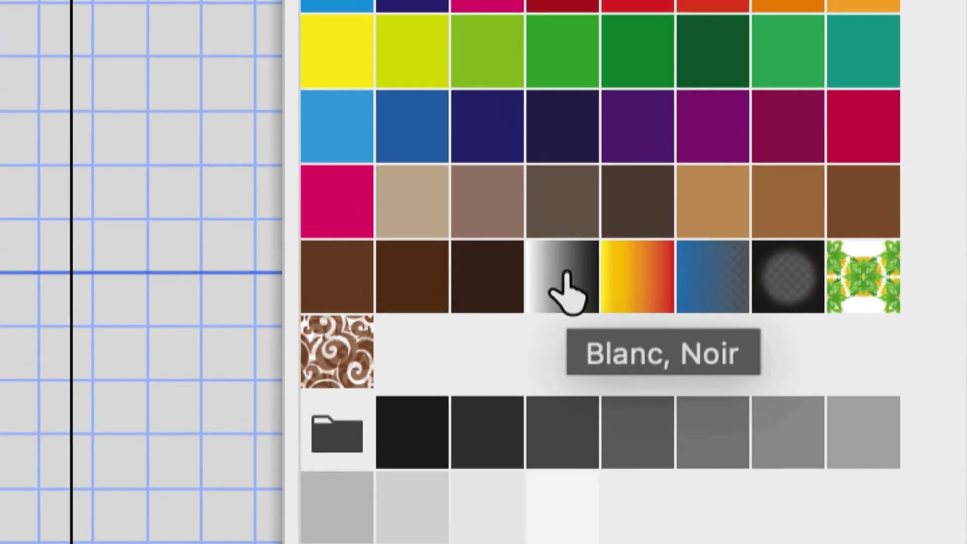
- Select the Blanc, Noir gradient through the last colour group and delete them, confirming with Oui
left_click(566, 273)
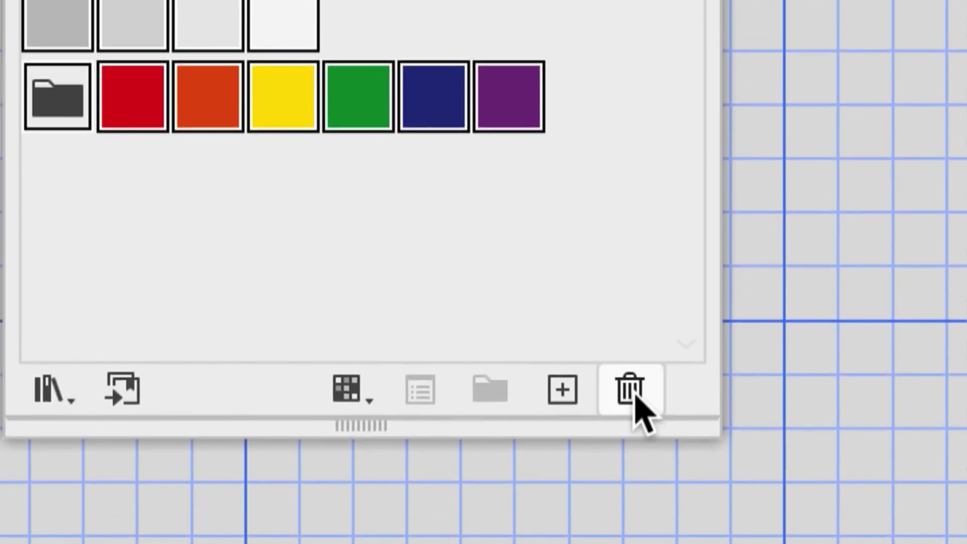
left_click(630, 376)
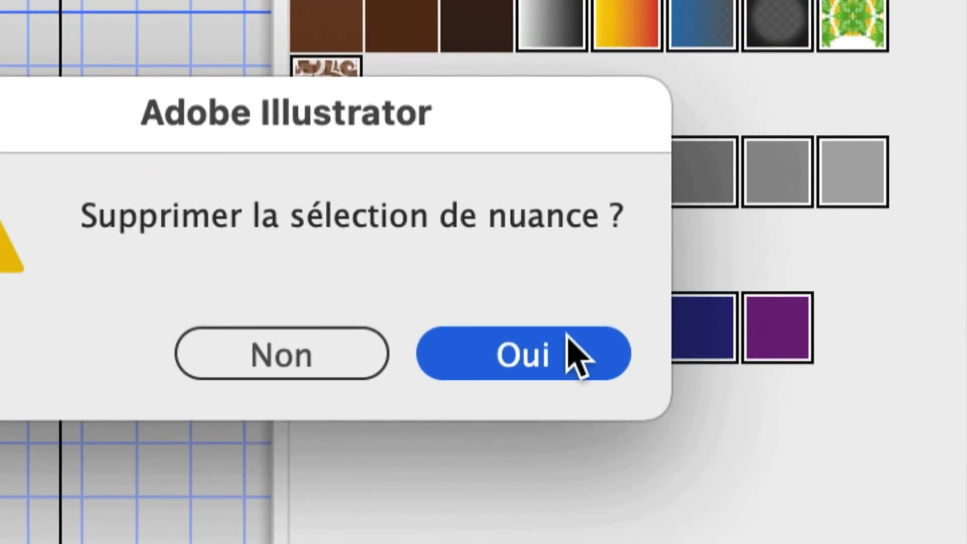
left_click(574, 353)
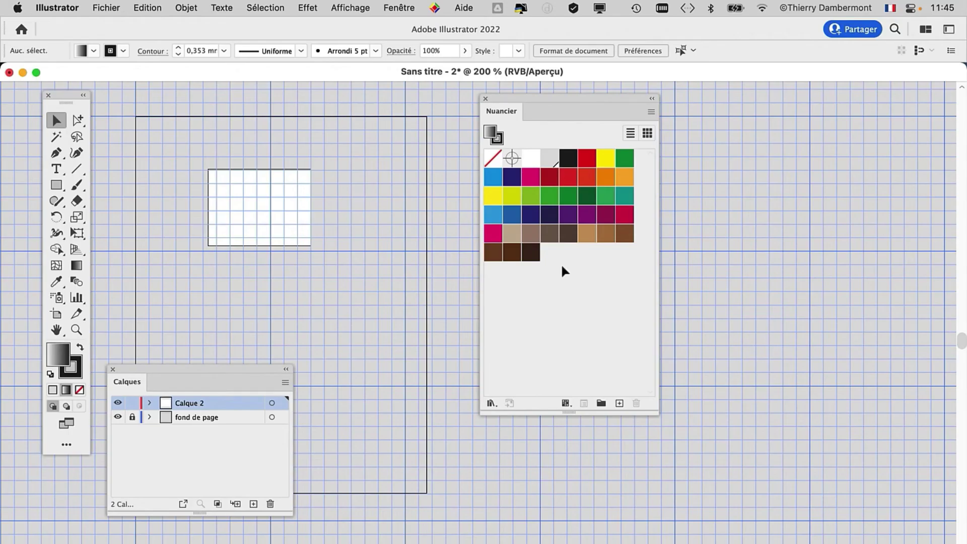
- Shorten and widen the Nuancier panel and move it further right
left_click_drag(660, 414, 657, 384)
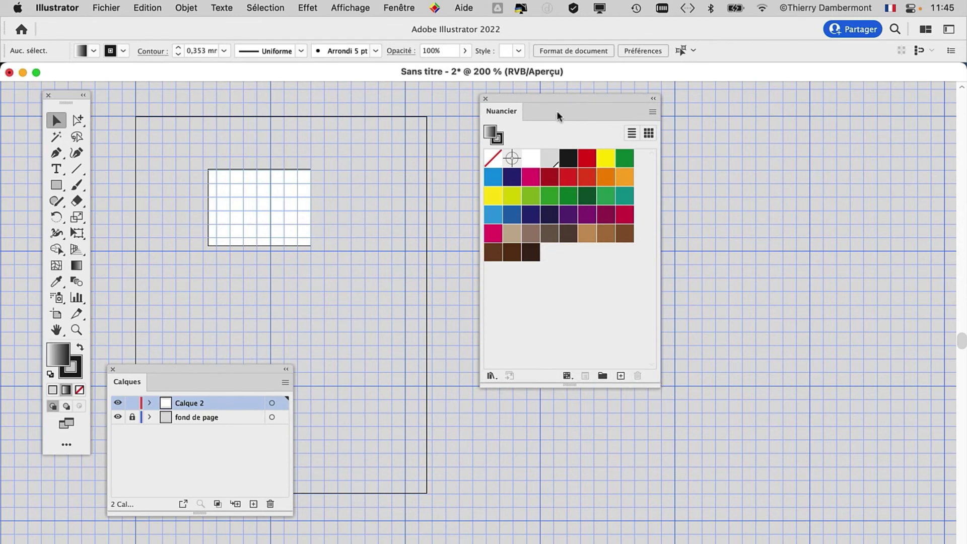
left_click_drag(556, 101, 574, 101)
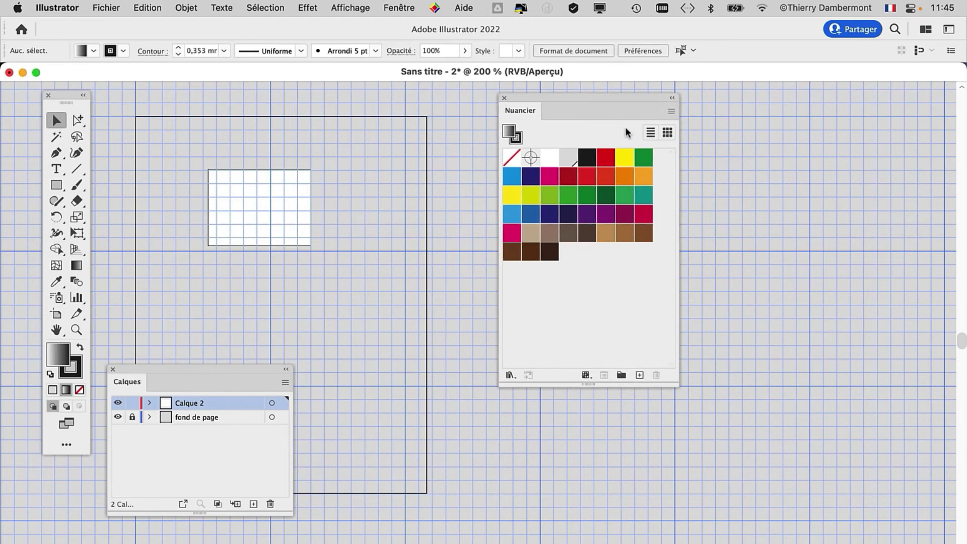
left_click_drag(606, 99, 700, 79)
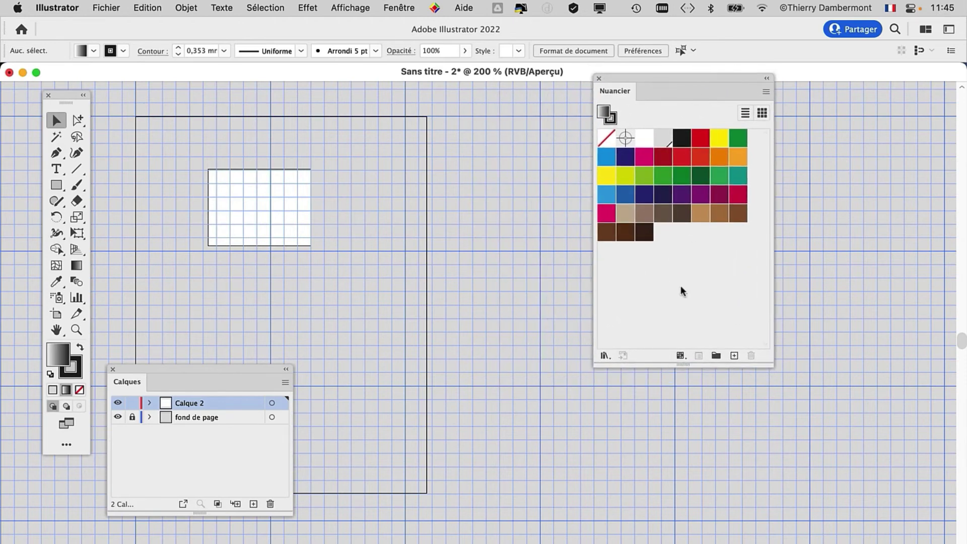
left_click_drag(771, 367, 776, 294)
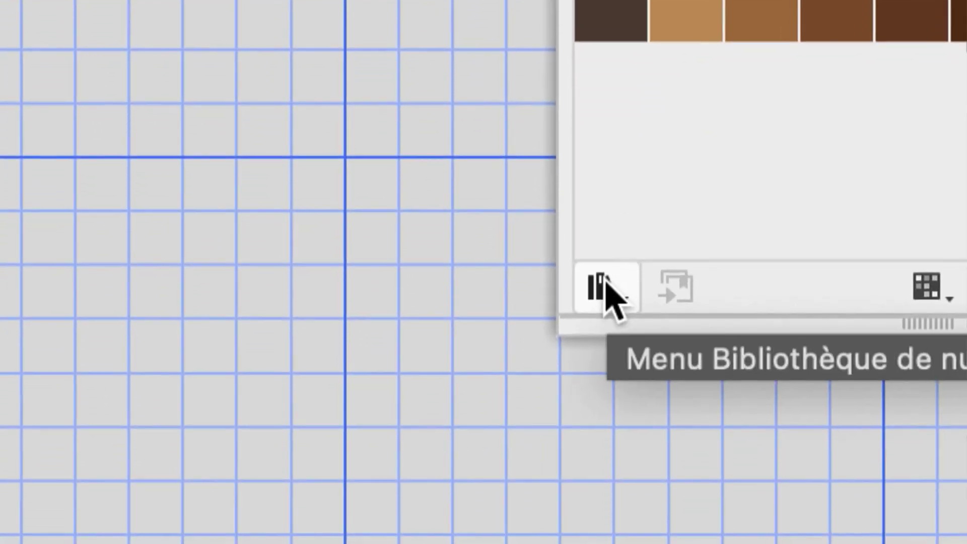
- Open the RVB de base library, enlarge it, and place it beside the aligned Nuancier panel
left_click(607, 287)
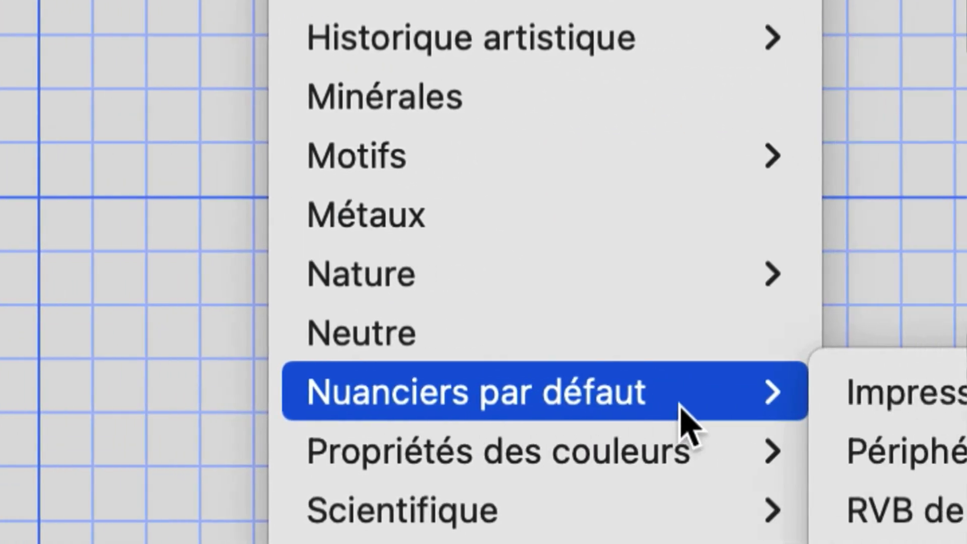
mouse_move(308, 300)
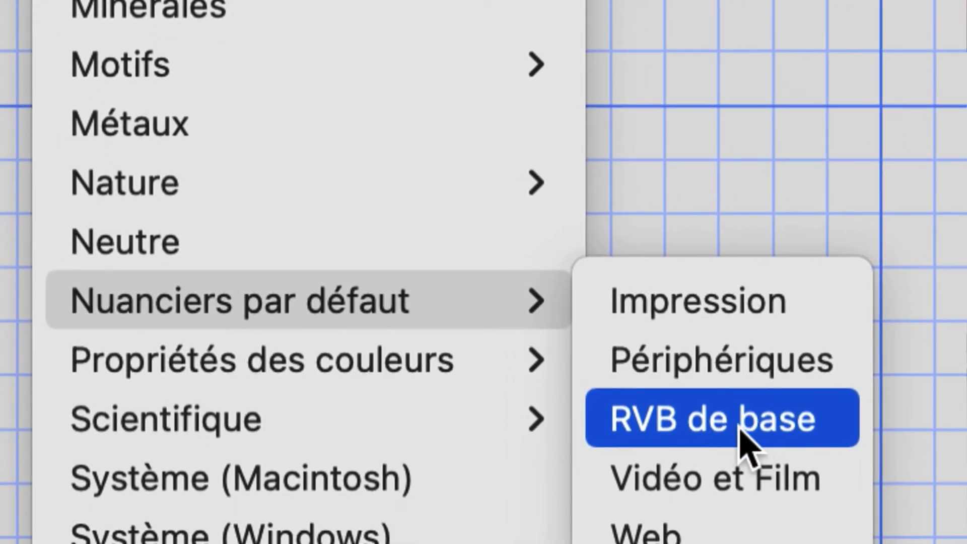
left_click(739, 427)
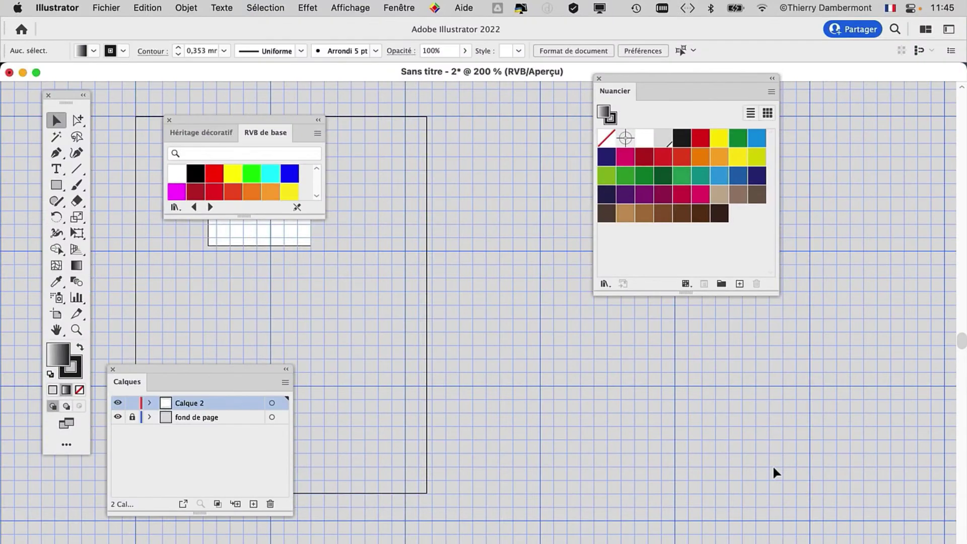
left_click_drag(323, 216, 341, 373)
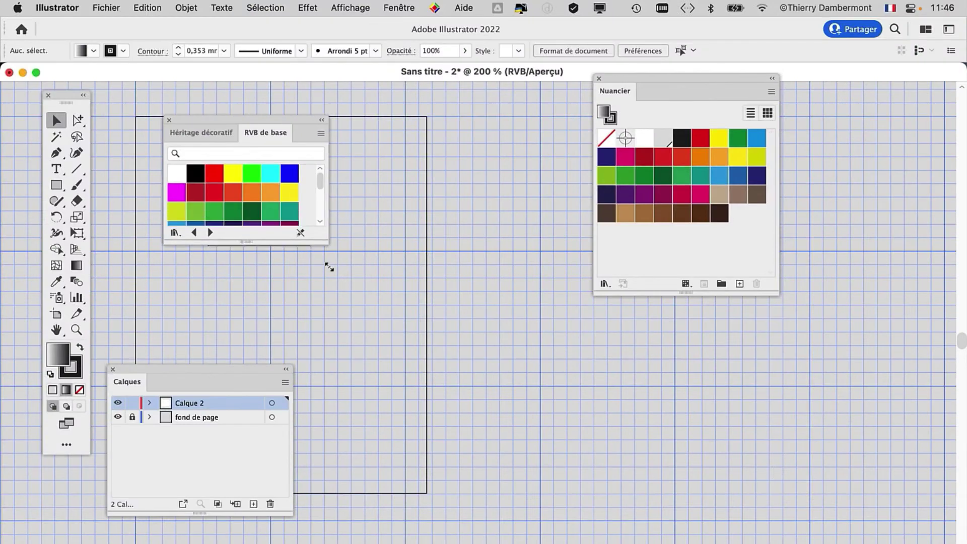
left_click_drag(278, 120, 515, 102)
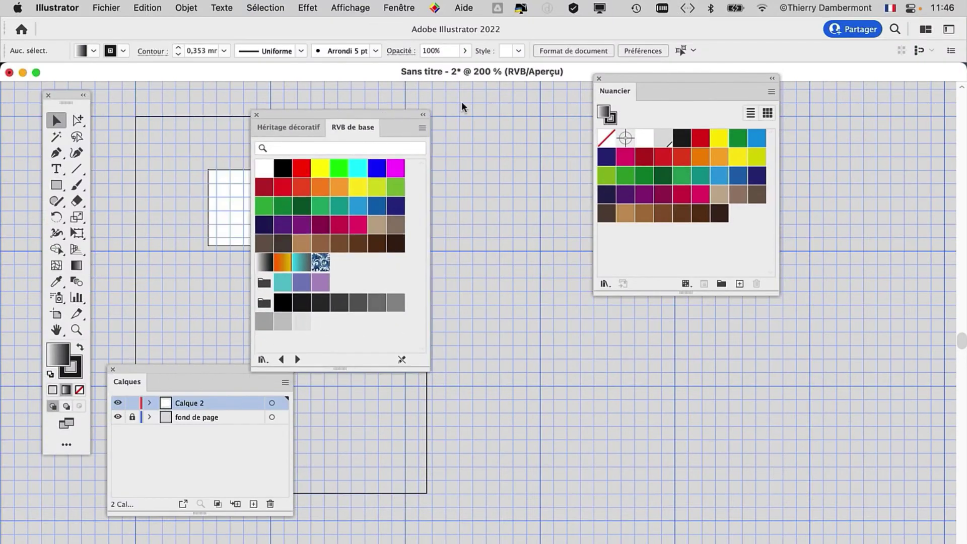
left_click_drag(611, 76, 608, 101)
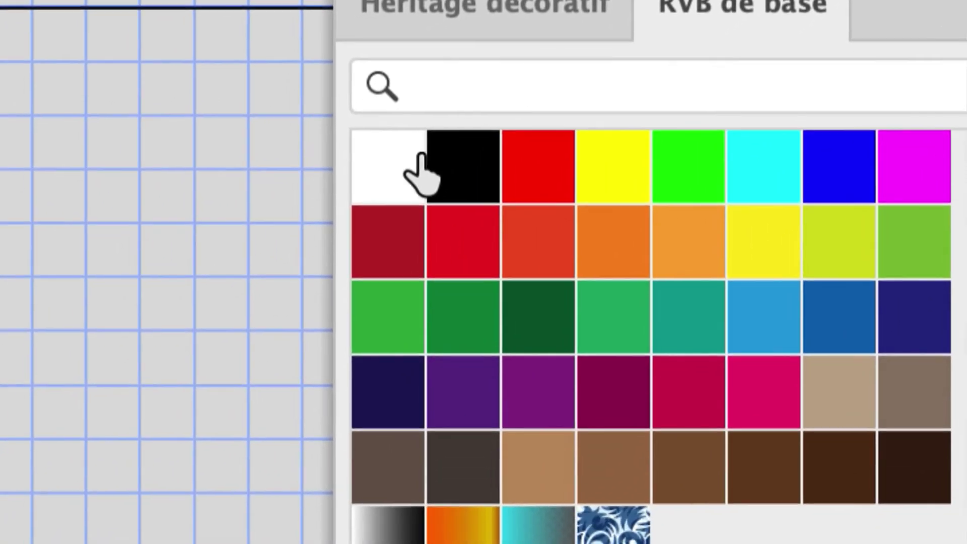
- Select the 40 plain RVB de base swatches, from white to the last dark brown
left_click(416, 173)
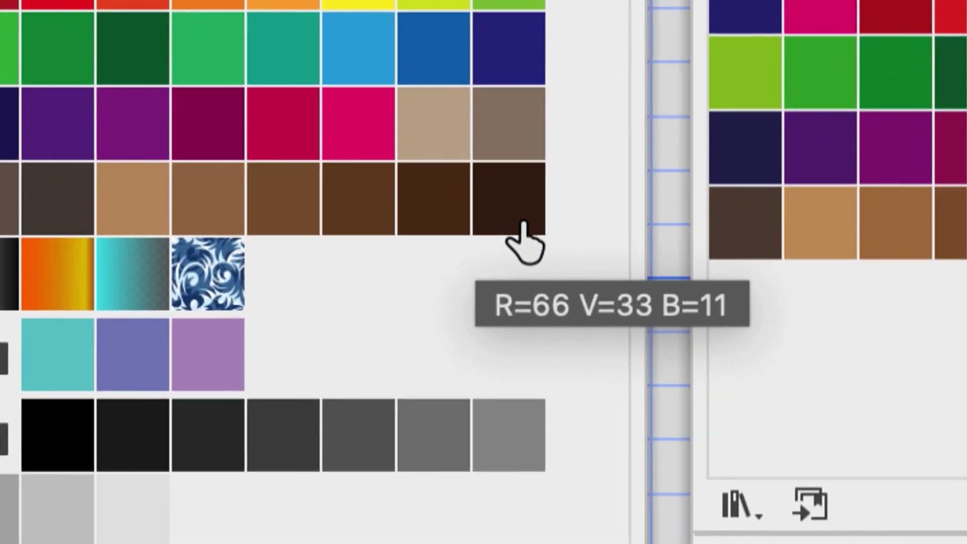
left_click(502, 227, "shift")
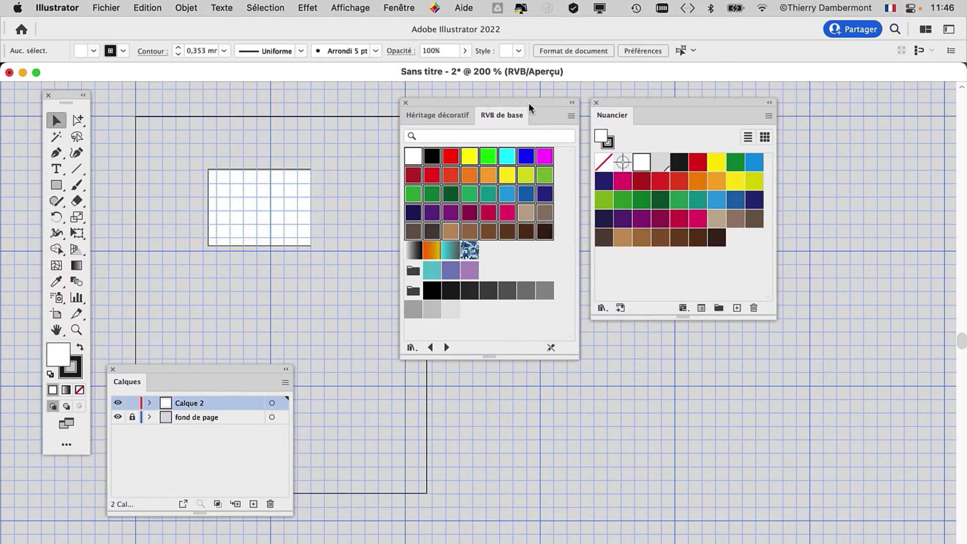
left_click_drag(528, 102, 440, 101)
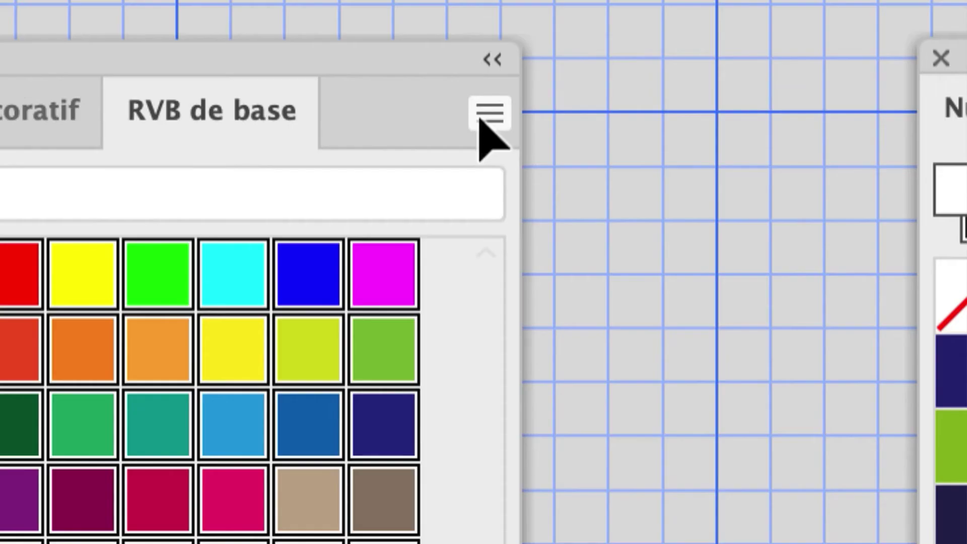
- Add the selected RVB de base colours to the Nuancier with Ajouter au nuancier, then close the library
left_click(482, 118)
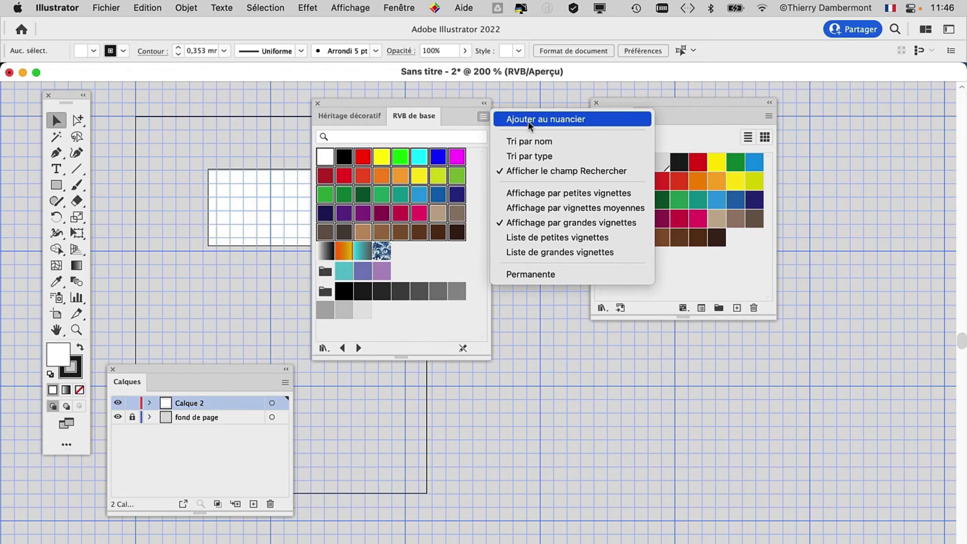
left_click(528, 119)
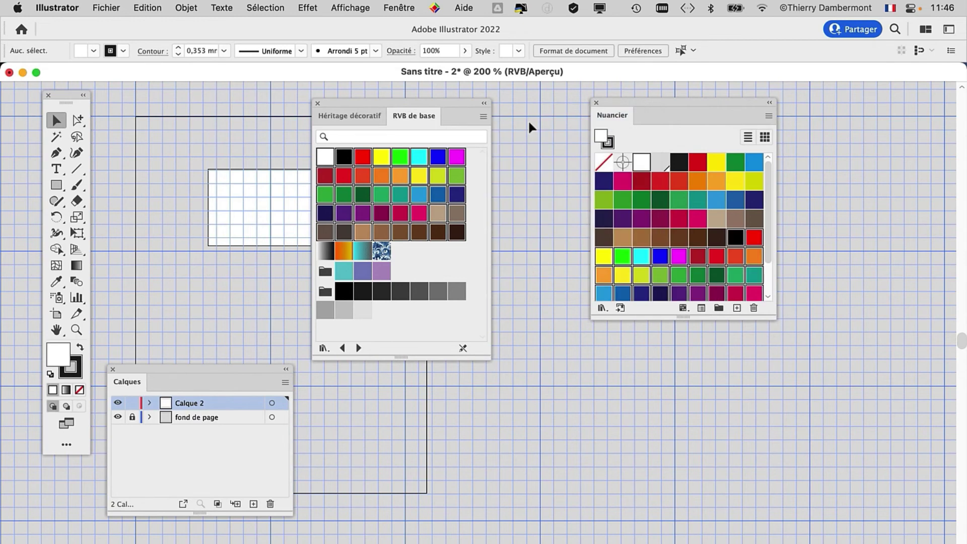
left_click_drag(768, 316, 771, 443)
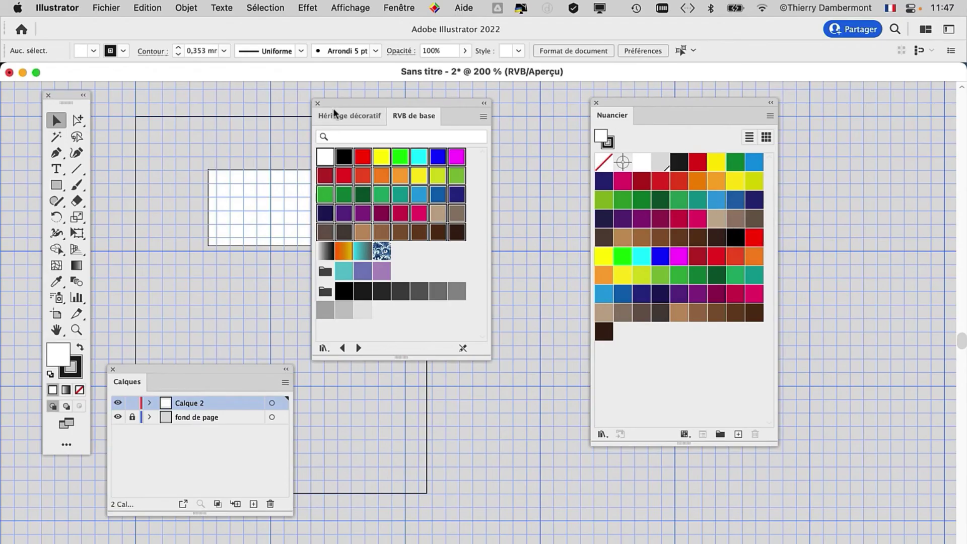
left_click(318, 103)
left_click_drag(655, 104, 426, 102)
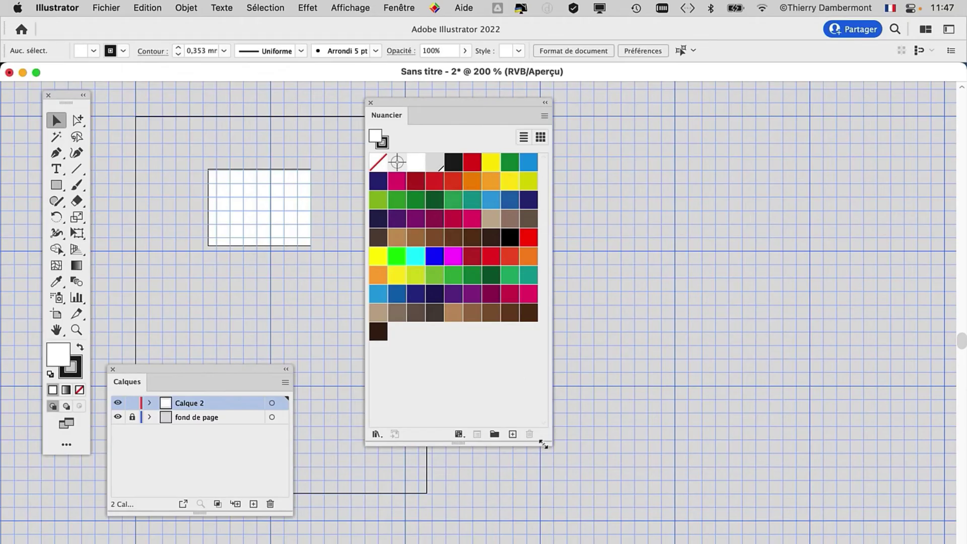
- Resize the Nuancier panel into a narrower, taller seven-column layout and nudge it left
left_click_drag(550, 442, 526, 471)
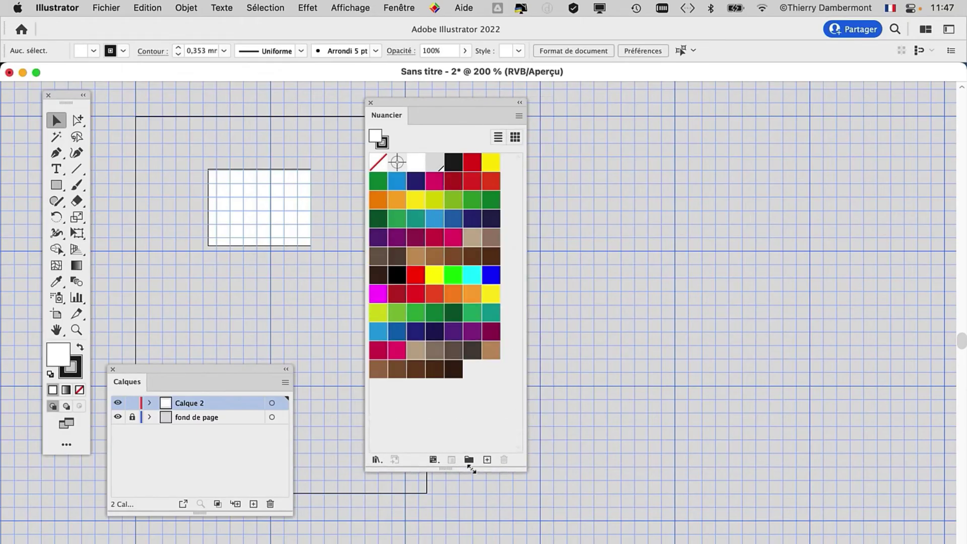
left_click_drag(421, 104, 409, 103)
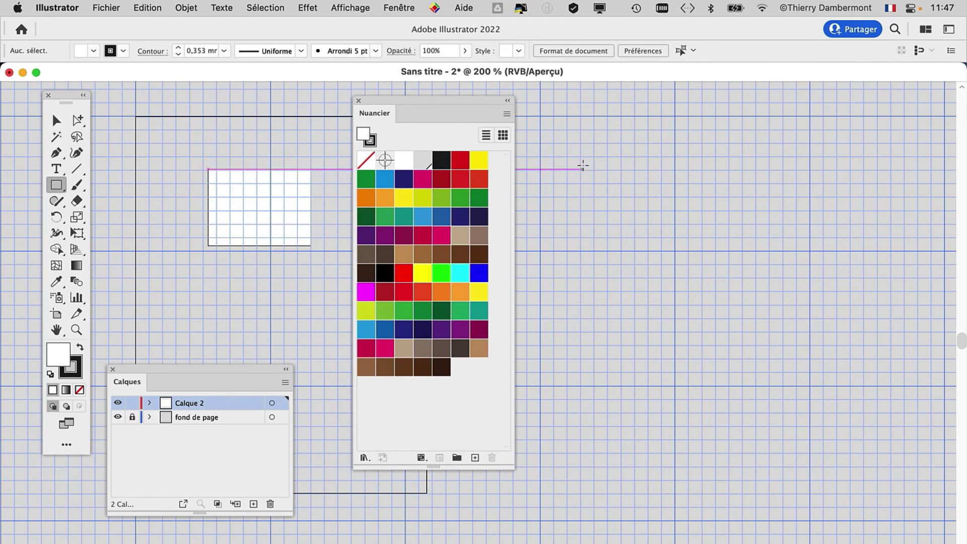
- Draw a rectangle to the right of the page and fill it with the Noir swatch
left_click_drag(569, 156, 644, 259)
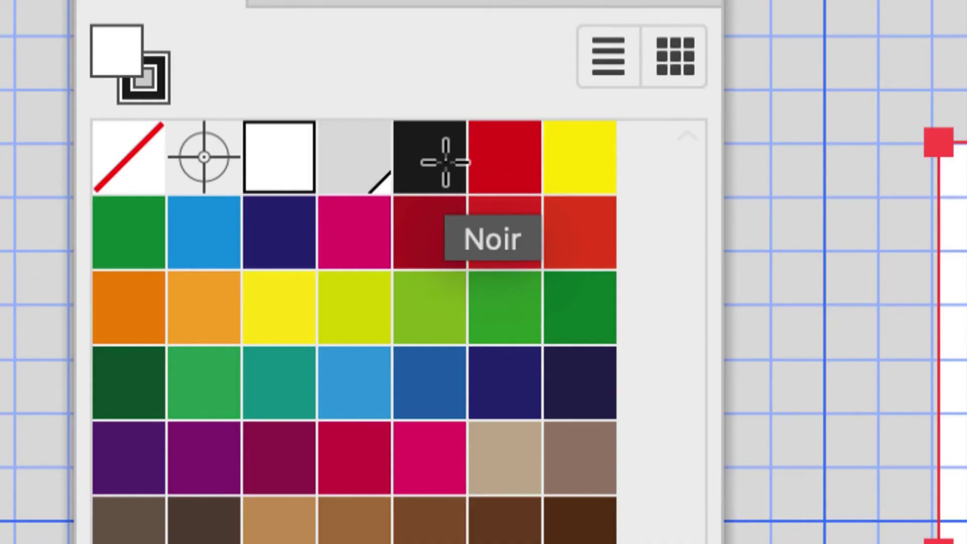
left_click(446, 162)
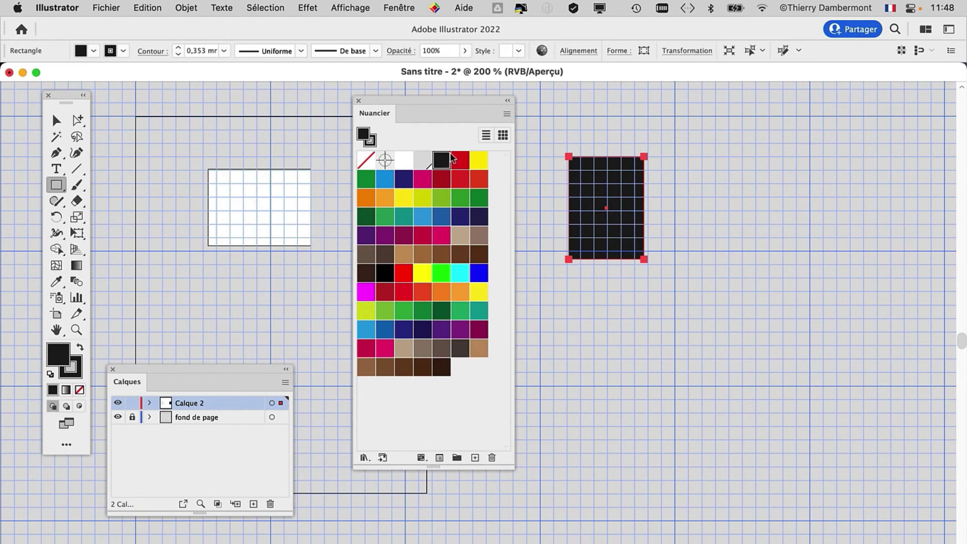
left_click_drag(448, 99, 470, 72)
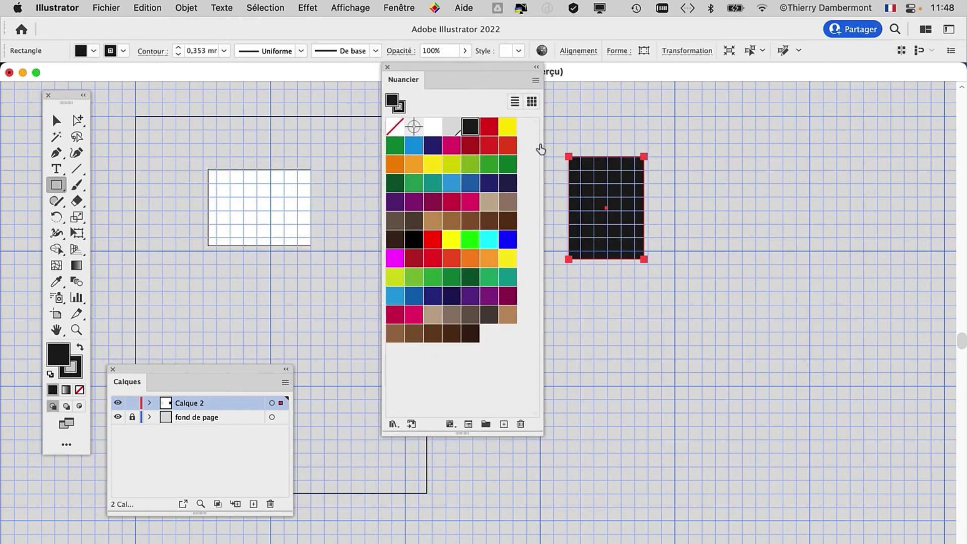
- Hide the document grid with Affichage > Masquer la grille
left_click(354, 8)
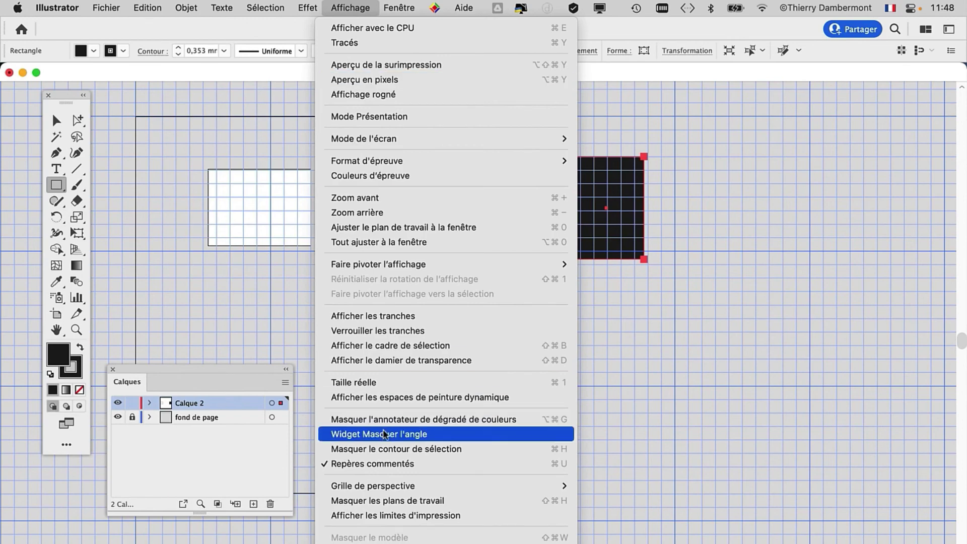
scroll(375, 426, "down", 2)
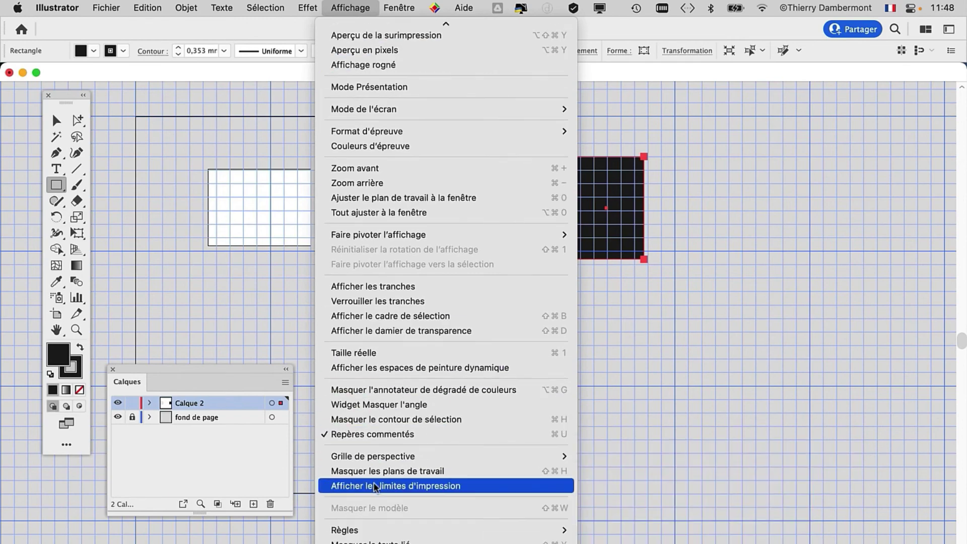
scroll(373, 453, "down", 2)
scroll(373, 491, "down", 3)
left_click(373, 493)
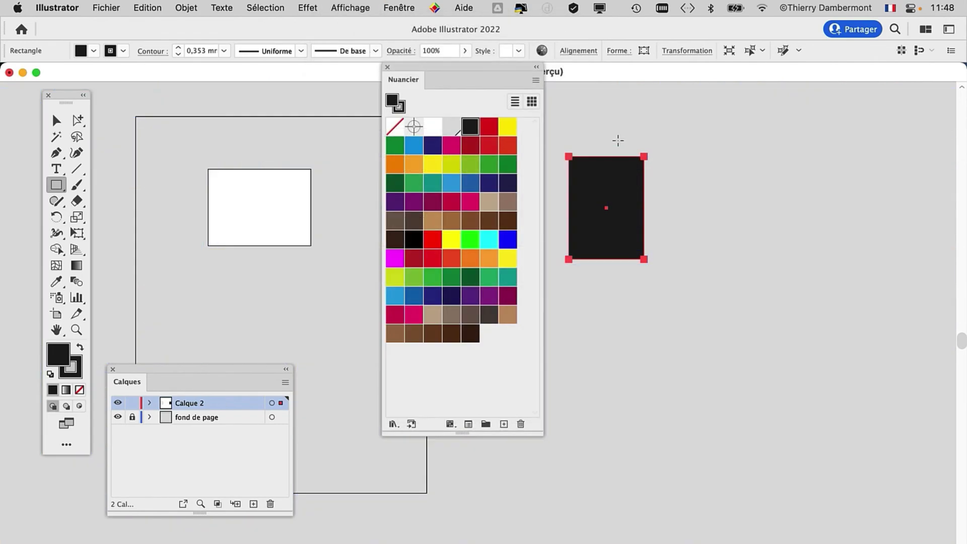
scroll(624, 168, "up", 3)
- Compare the rectangle's Noir fill against pure black, ending on the Noir swatch
left_click_drag(488, 69, 401, 89)
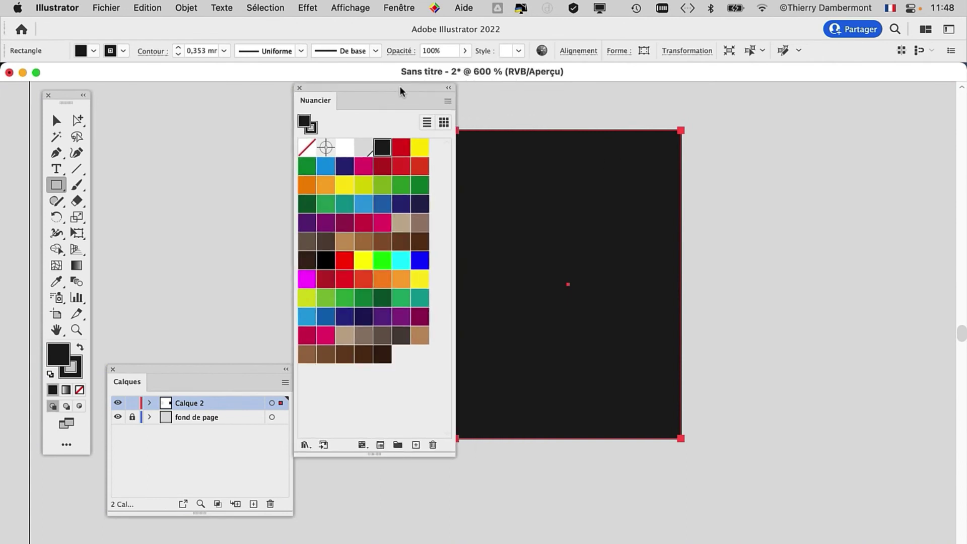
left_click(326, 260)
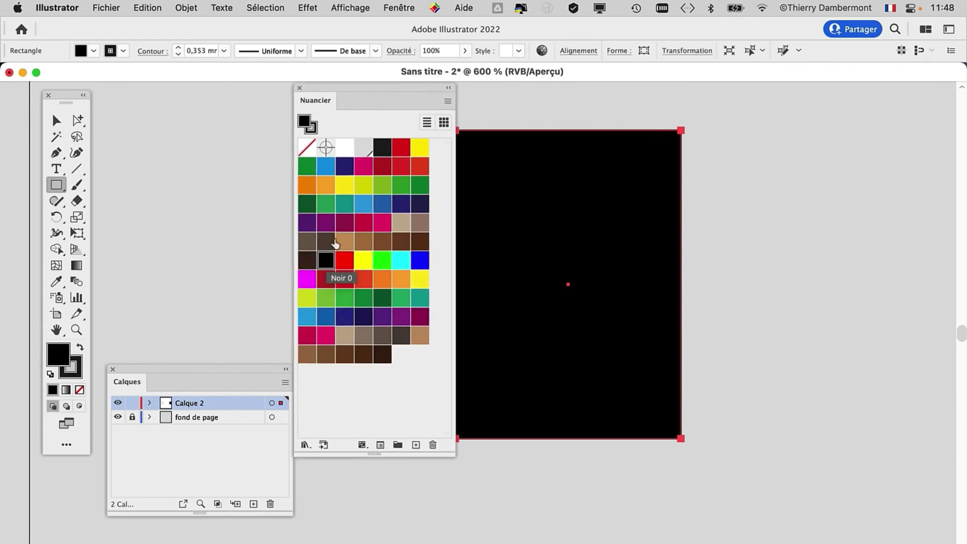
left_click(380, 149)
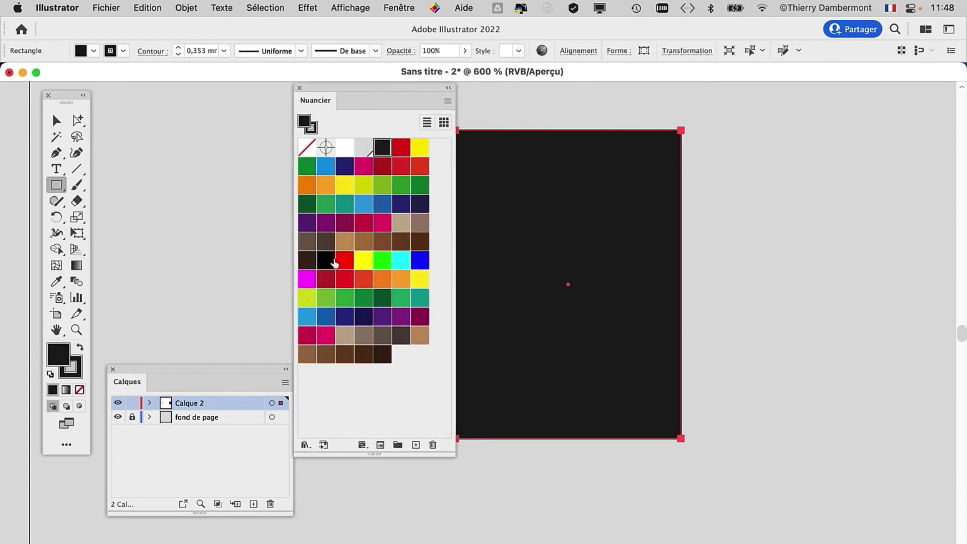
left_click(326, 261)
left_click(378, 146)
- Draw a second rectangle overlapping the first, fill it with Noir 0, then deselect
left_click_drag(815, 166, 605, 464)
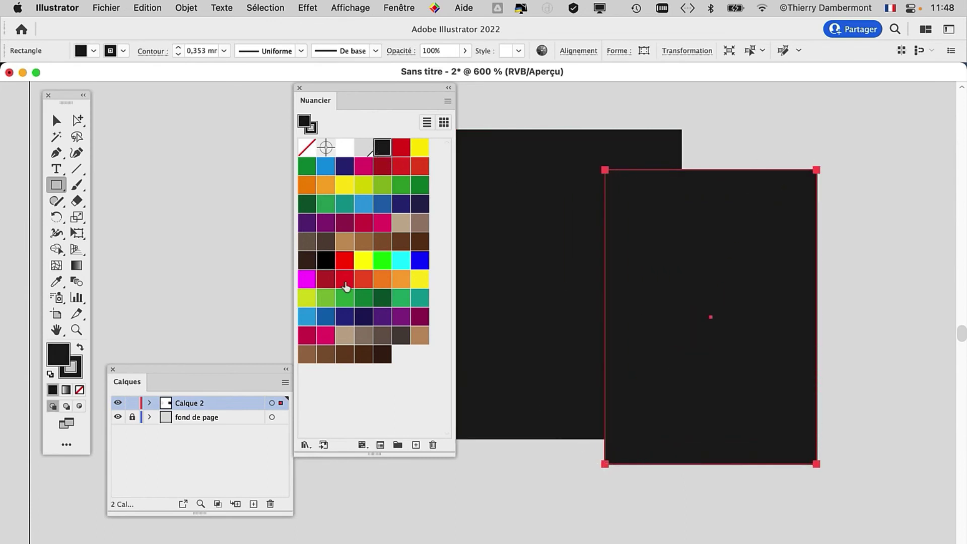
left_click(331, 264)
key("v")
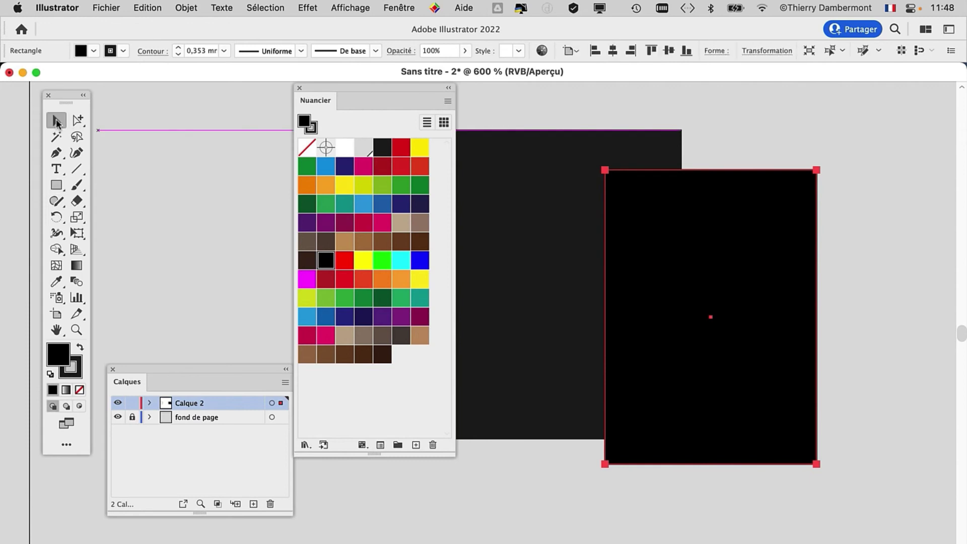
left_click(626, 259)
left_click(862, 206)
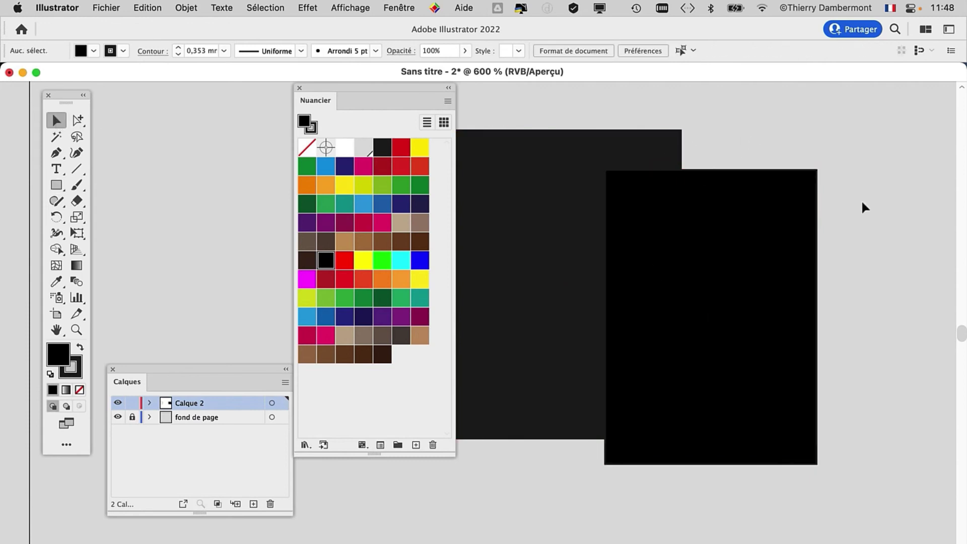
- Zoom to 1200 % and pan across the two overlapping rectangles
scroll(863, 206, "up", 1, "alt")
scroll(863, 206, "up", 1, "alt")
mouse_move(363, 86)
left_mouse_down()
mouse_move(663, 141)
mouse_move(897, 210)
left_mouse_up()
mouse_move(839, 140)
left_mouse_down()
mouse_move(868, 160)
mouse_move(863, 175)
left_mouse_up()
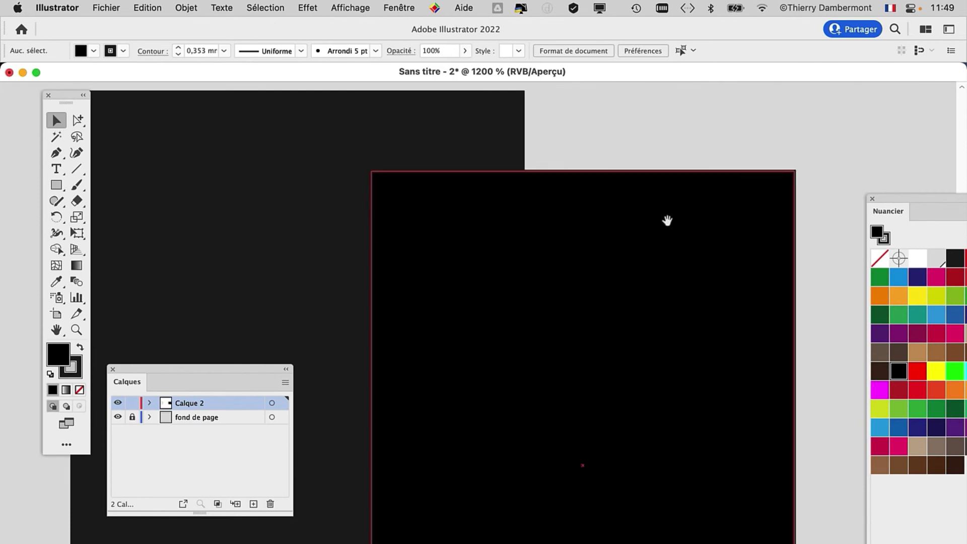
- Pan to show both black rectangles at 600 % with the Nuancier panel beside them
left_click_drag(667, 218, 430, 181)
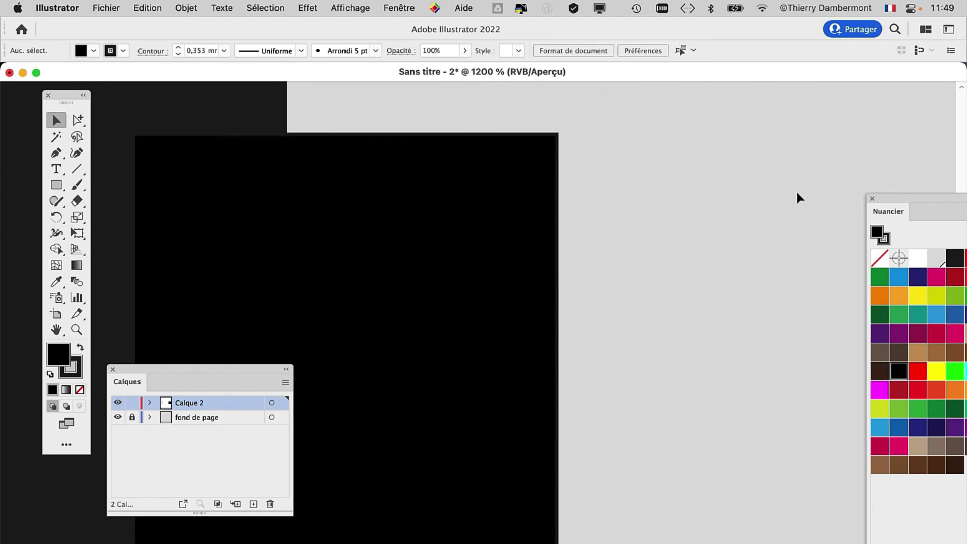
left_click_drag(908, 200, 687, 139)
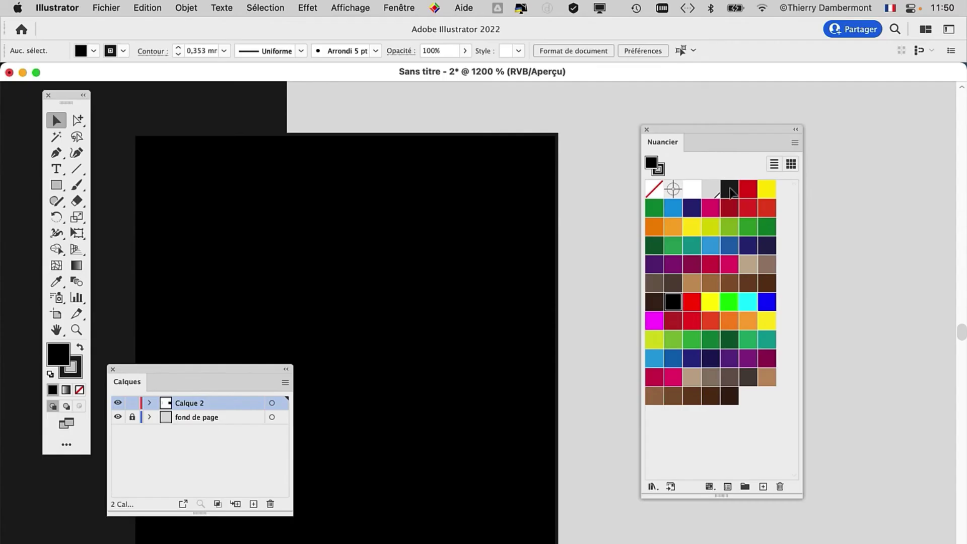
left_click_drag(730, 134, 889, 156)
scroll(728, 241, "down", 2)
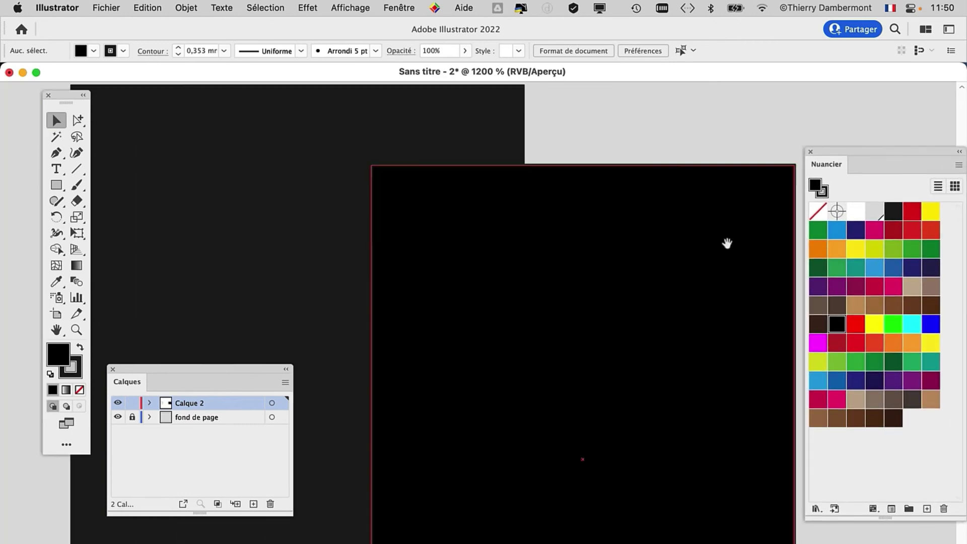
scroll(481, 287, "down", 2)
left_click_drag(478, 274, 384, 198)
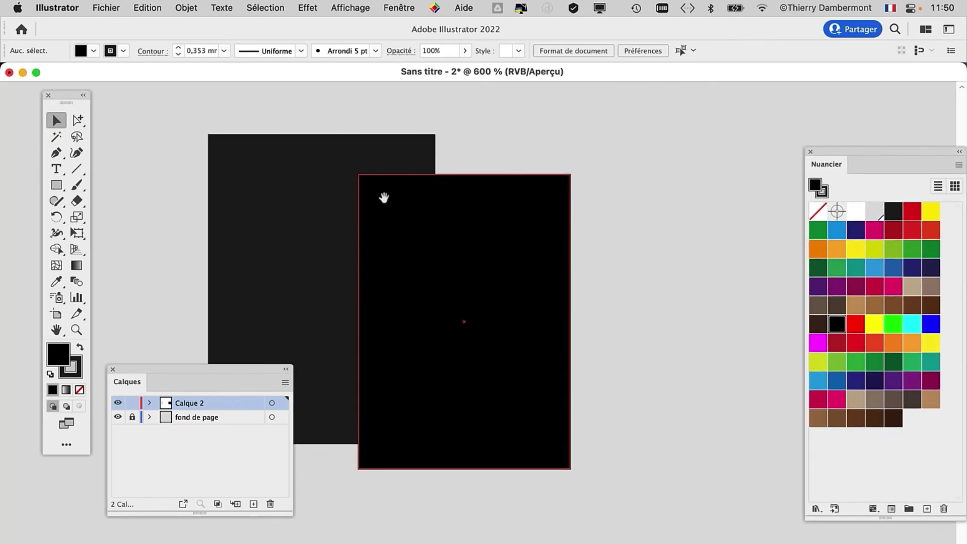
mouse_move(826, 150)
left_mouse_down()
mouse_move(695, 118)
mouse_move(774, 109)
left_mouse_up()
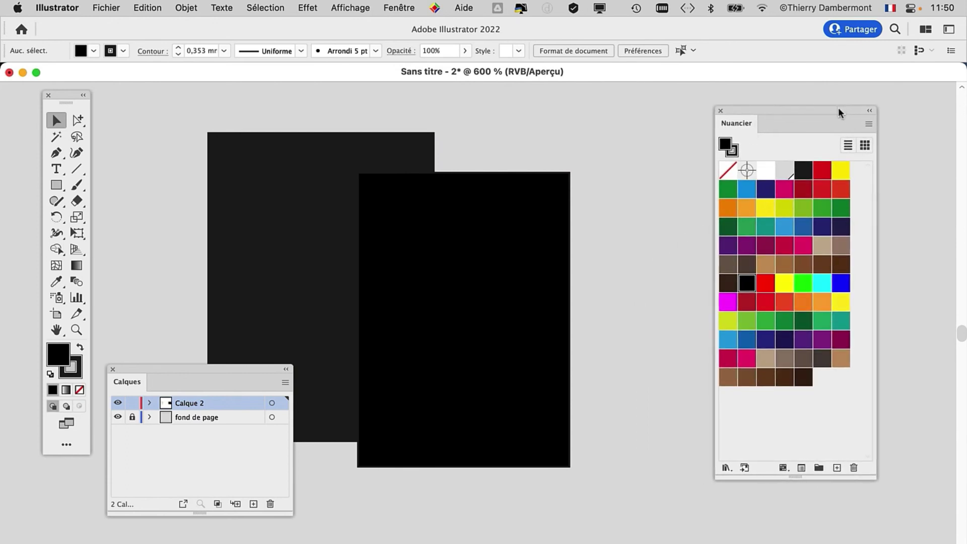
left_click_drag(838, 107, 728, 89)
- Switch the Nuancier panel to Liste de petites vignettes view, enlarged to show full names
left_click(757, 106)
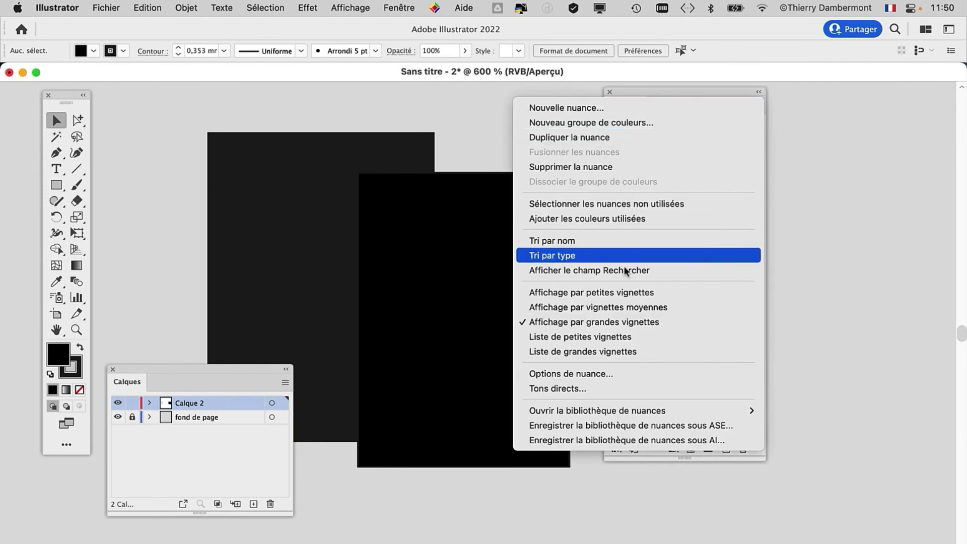
left_click(625, 350)
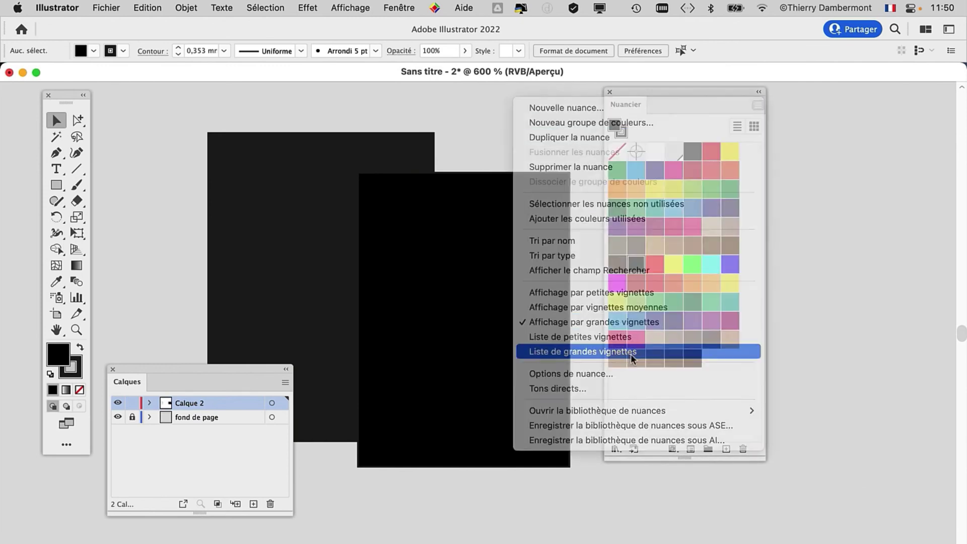
mouse_move(762, 460)
left_mouse_down()
mouse_move(792, 506)
mouse_move(961, 543)
left_mouse_up()
left_click_drag(708, 95, 692, 86)
left_click_drag(633, 53, 619, 25)
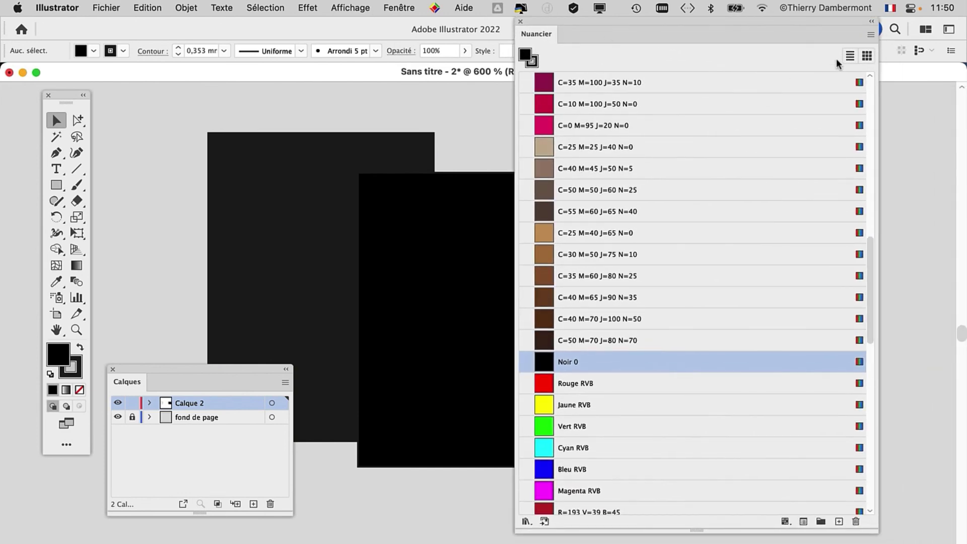
left_click(865, 37)
left_click(721, 267)
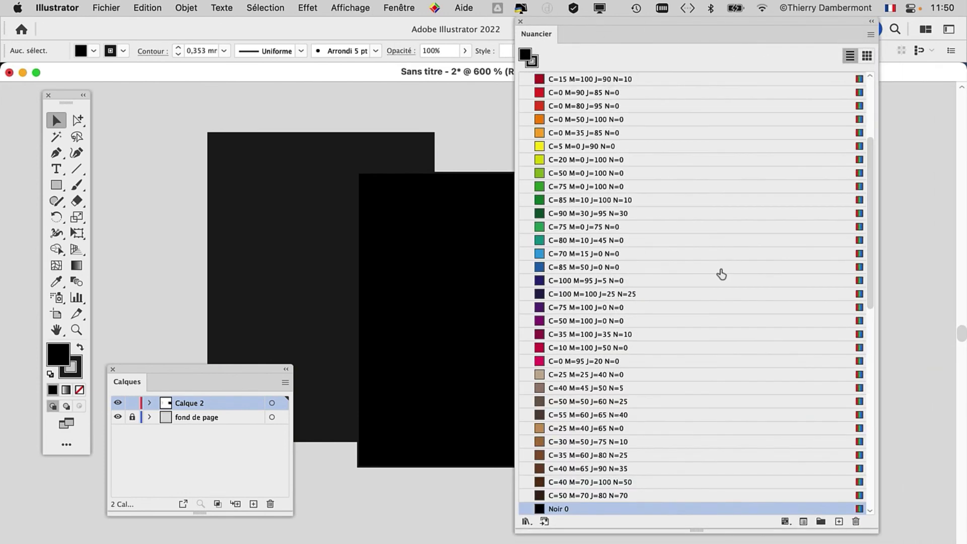
- Scroll through the swatch list to read CMJN and RVB values, then make the panel taller
scroll(634, 367, "down", 10)
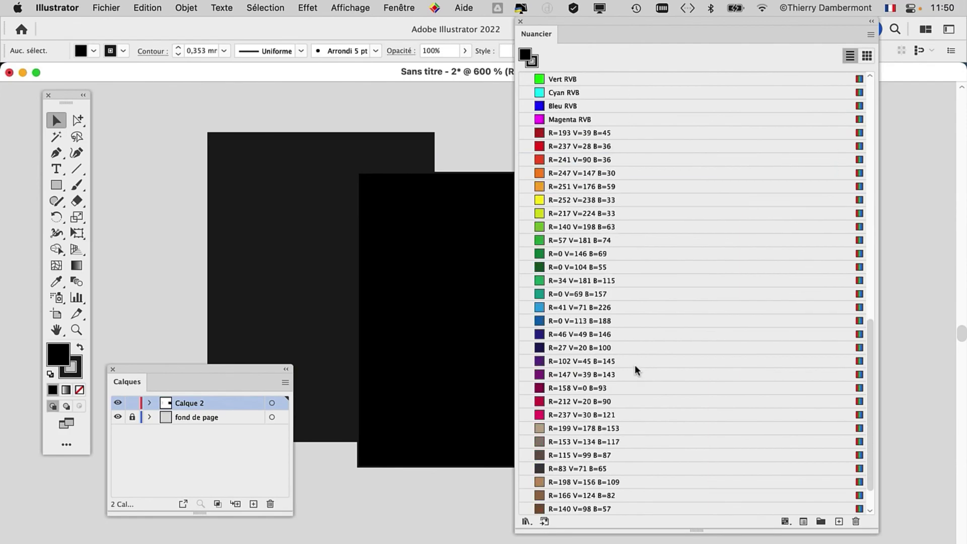
scroll(635, 368, "down", 1)
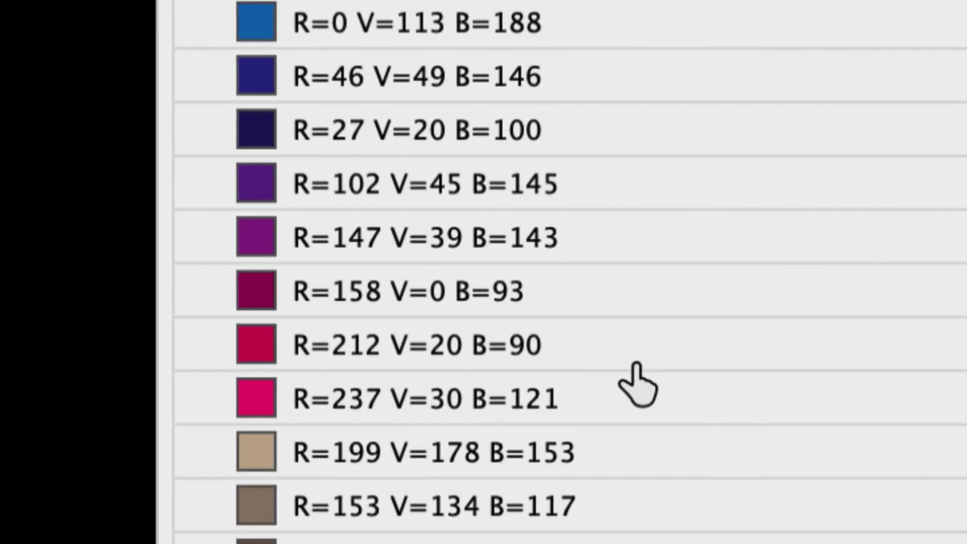
scroll(633, 377, "up", 5)
scroll(634, 377, "up", 3)
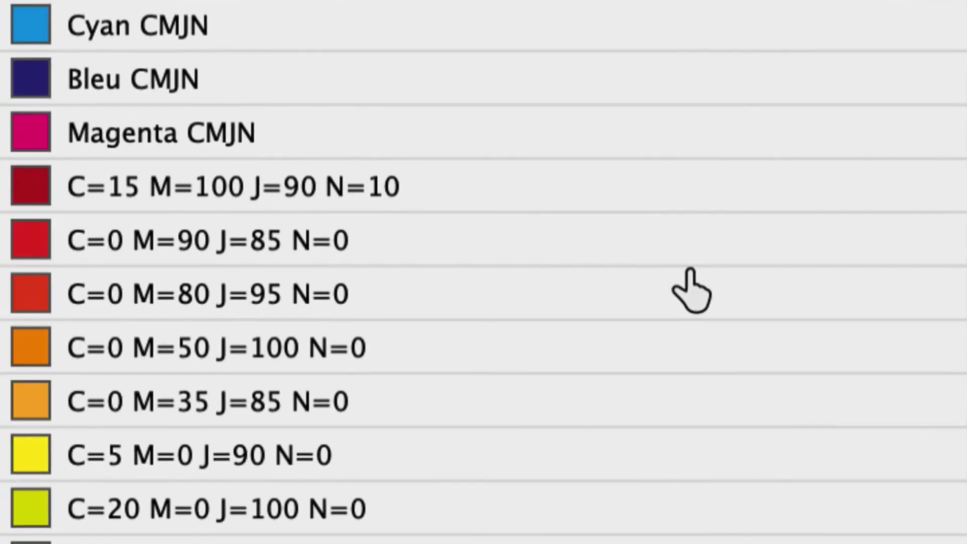
scroll(682, 259, "up", 1)
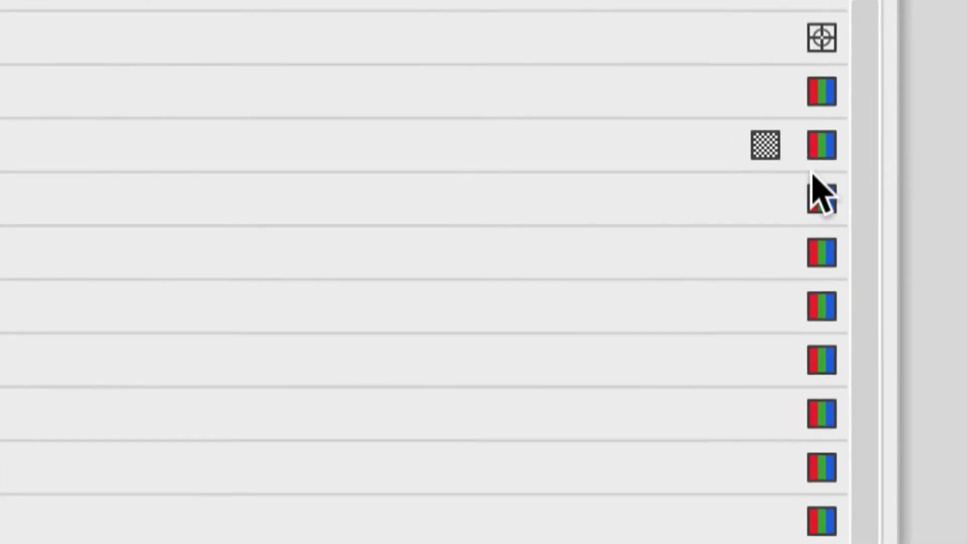
scroll(816, 201, "down", 3)
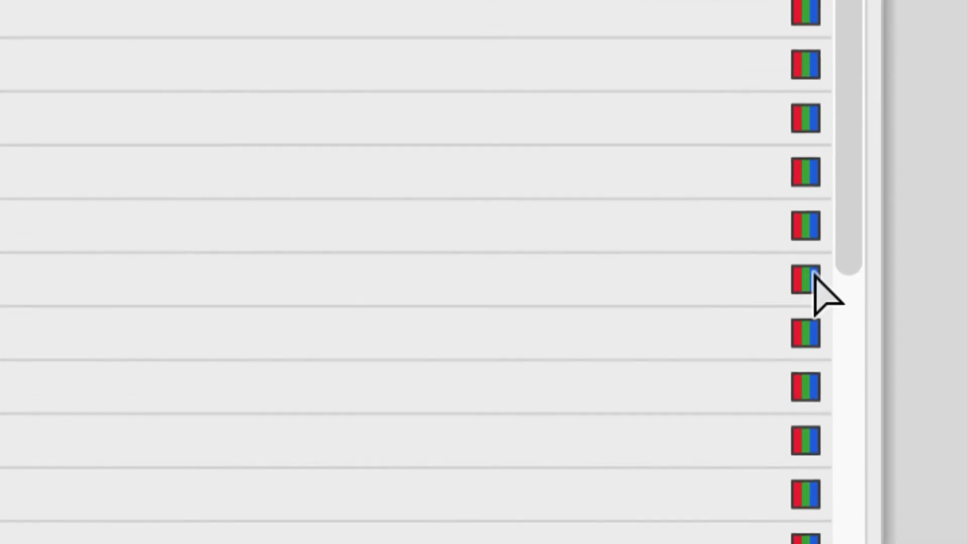
scroll(804, 315, "down", 1)
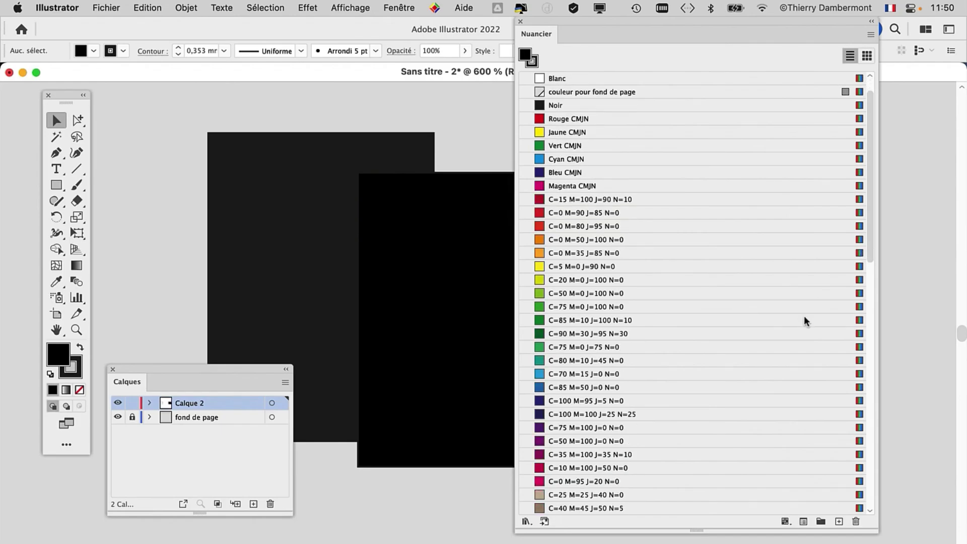
scroll(803, 316, "down", 2)
scroll(804, 317, "down", 4)
scroll(803, 317, "down", 2)
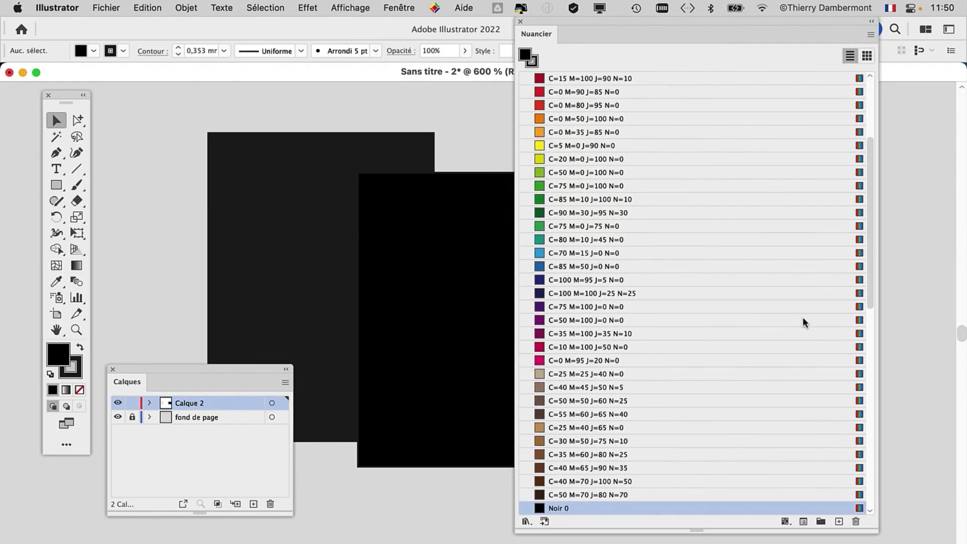
scroll(801, 318, "down", 5)
scroll(798, 319, "down", 3)
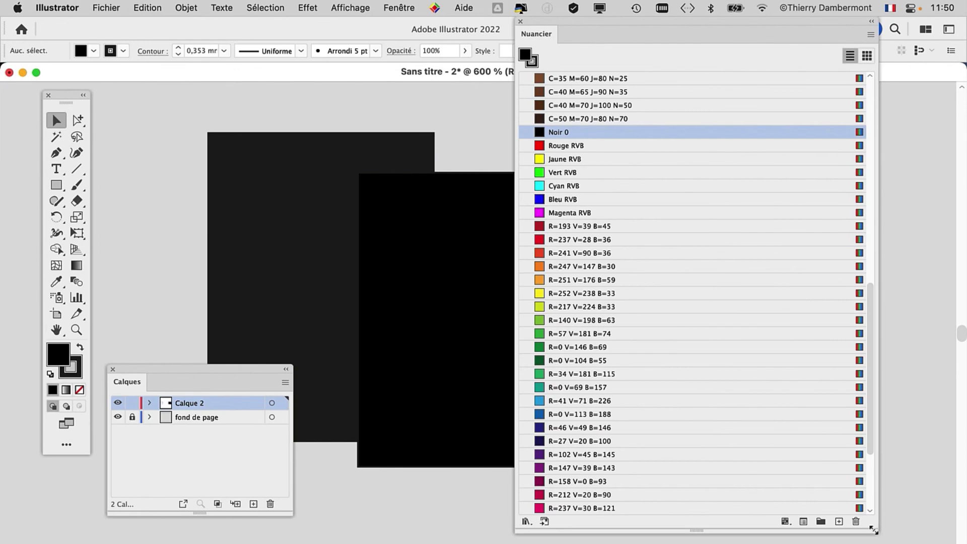
left_click_drag(880, 526, 719, 543)
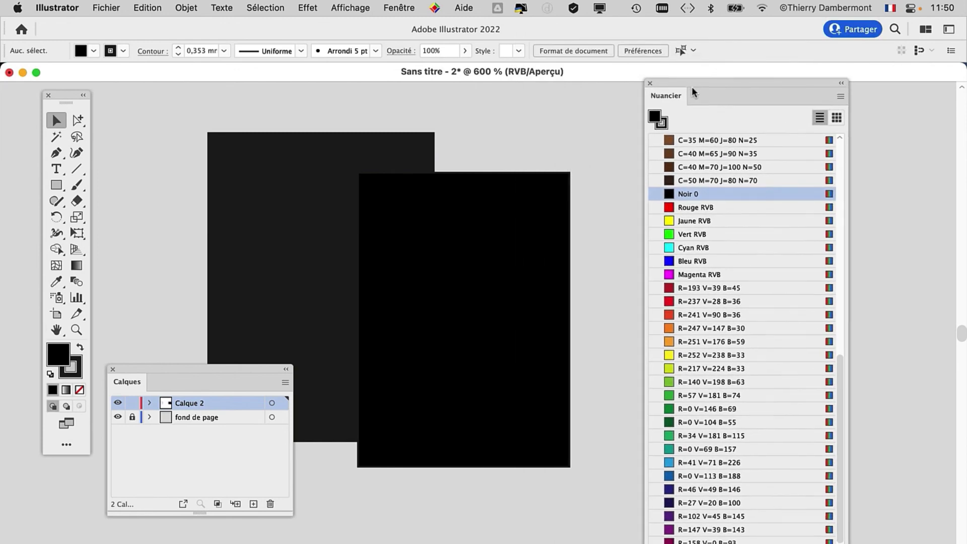
- Delete the white rectangle and both black rectangles from Calque 2, then shrink the Nuancier panel
left_click_drag(560, 18, 707, 93)
left_click(211, 147)
scroll(305, 217, "down", 1)
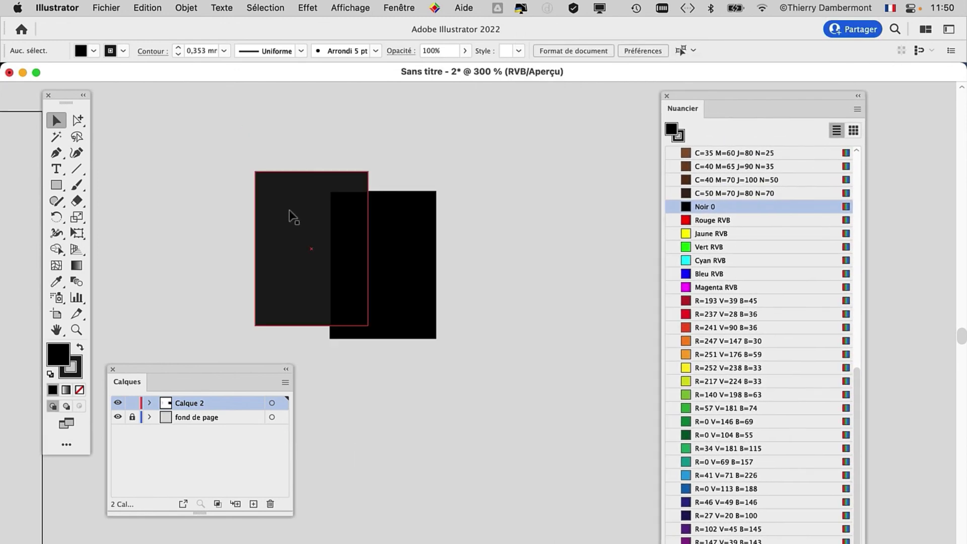
scroll(302, 215, "down", 1)
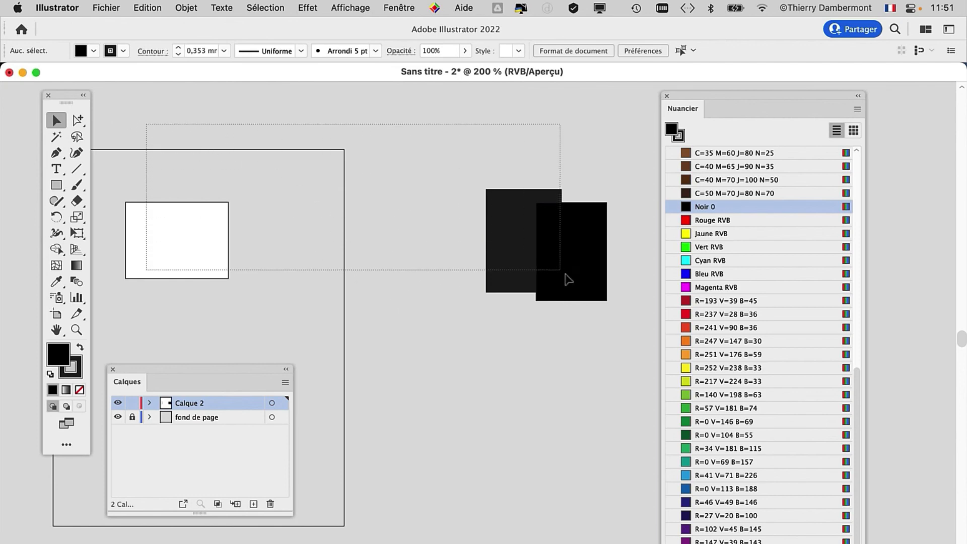
left_click_drag(182, 144, 579, 284)
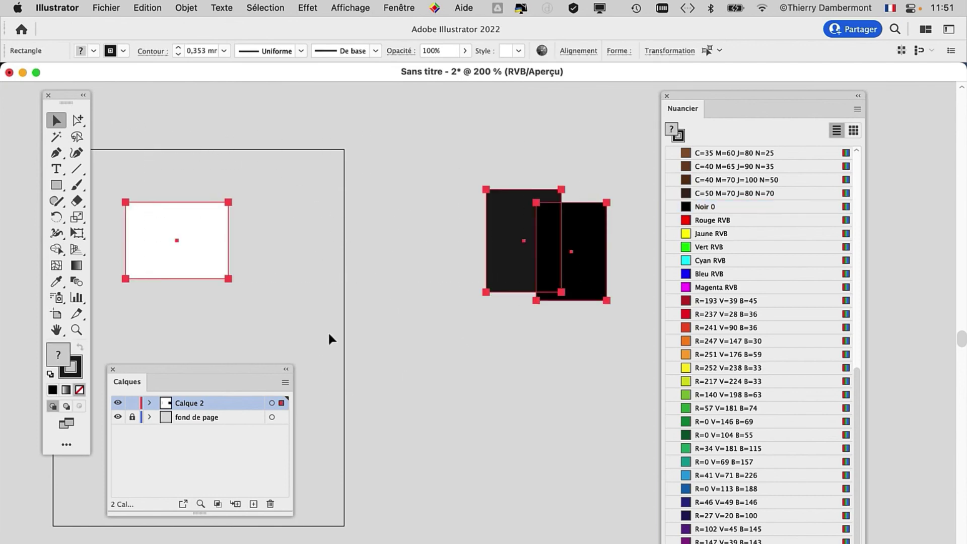
key("Delete")
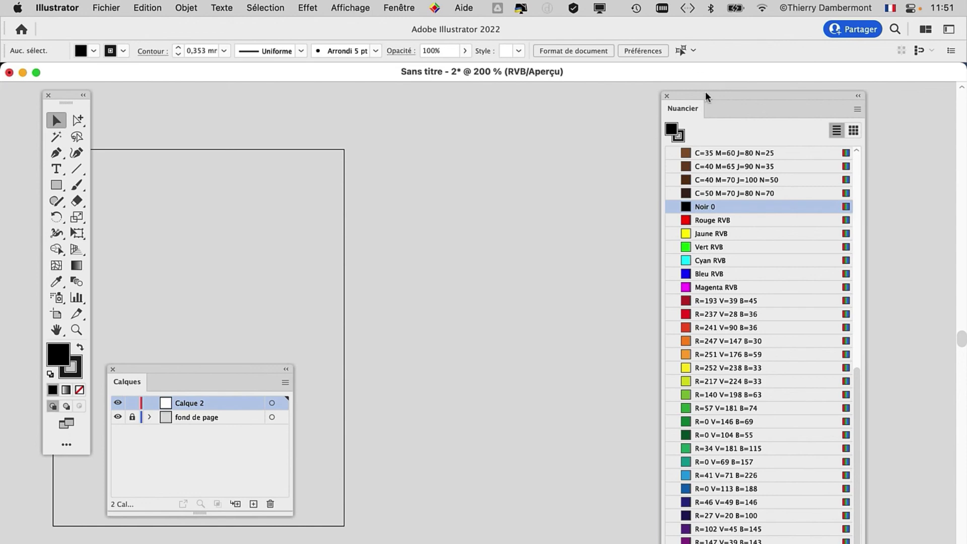
left_click_drag(705, 91, 669, 27)
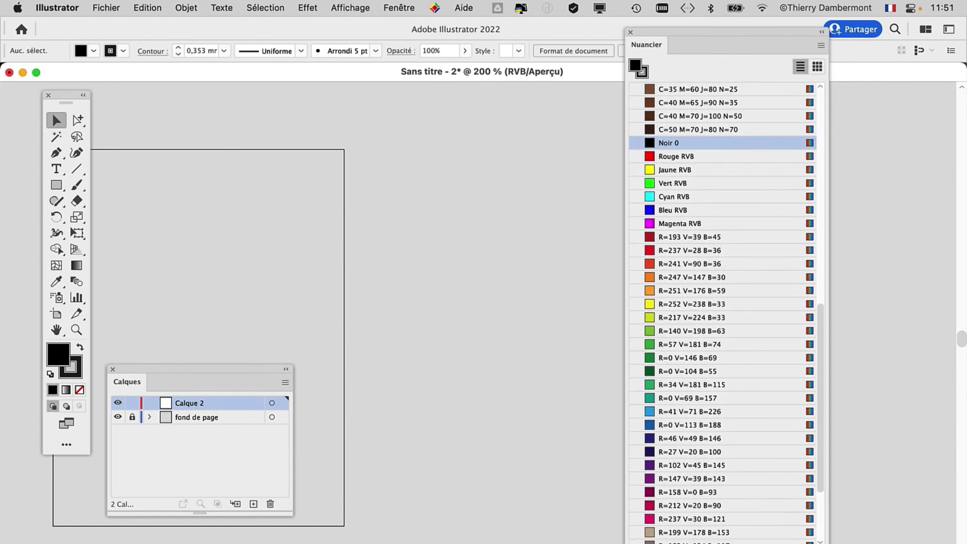
left_click_drag(827, 542, 786, 307)
- Show the Bleu clair document grid again with Affichage > Afficher la grille
left_click_drag(132, 371, 675, 354)
scroll(302, 191, "left", 2)
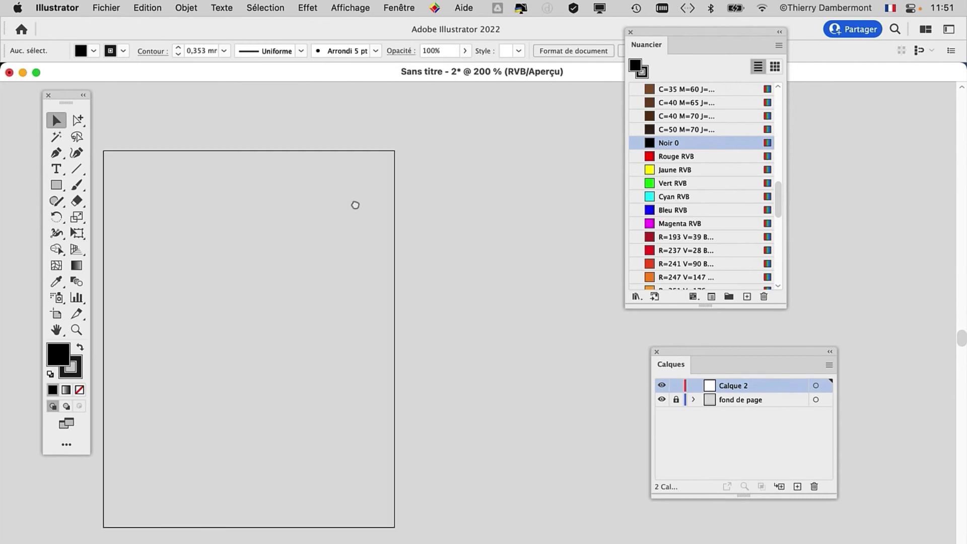
scroll(354, 205, "left", 5)
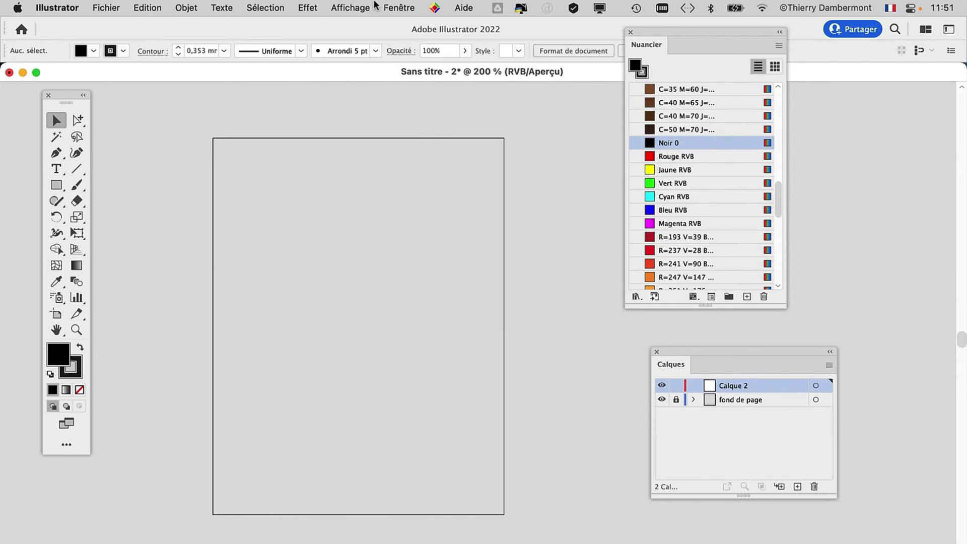
left_click(350, 8)
mouse_move(347, 471)
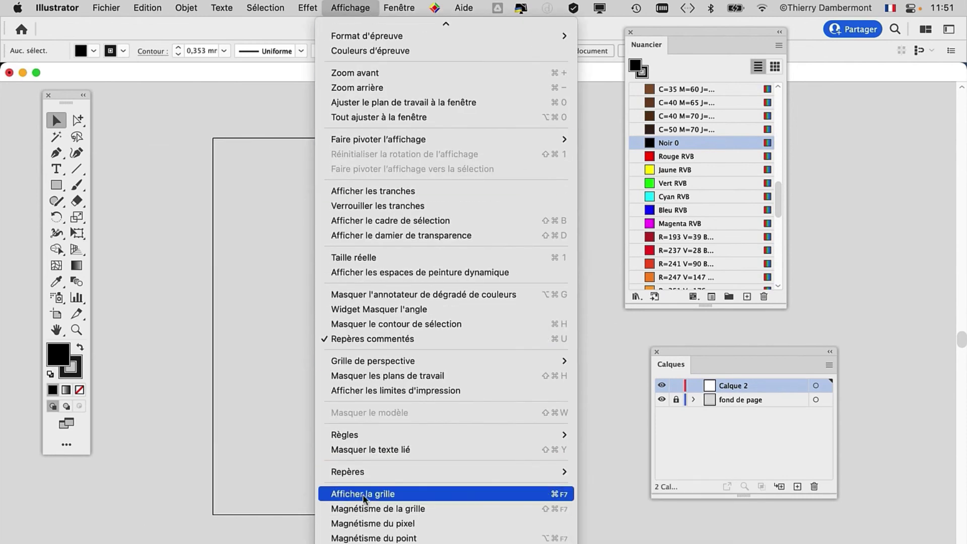
left_click(364, 494)
- Save the document as Illustrator Template 'format letter US.ait' in cours 2 matin gr1
left_click(123, 7)
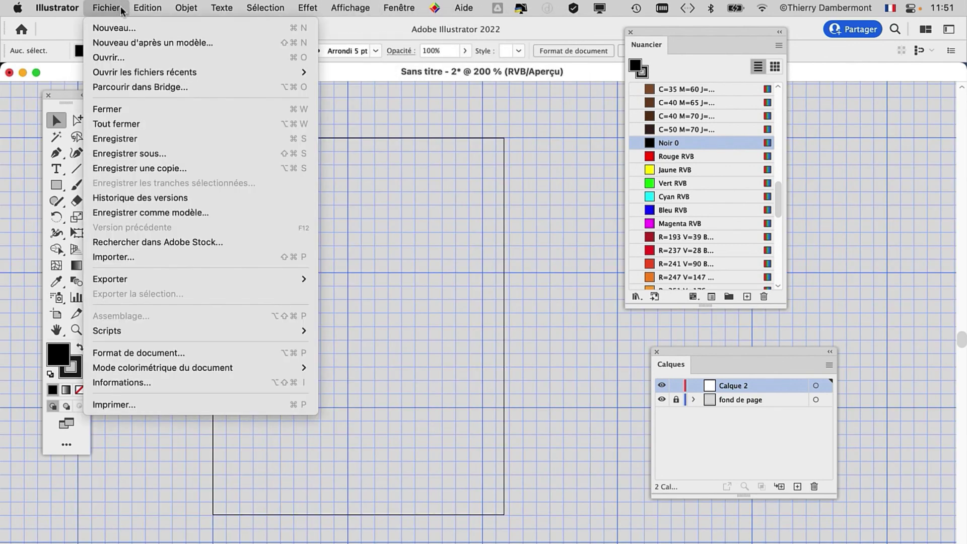
left_click(180, 170)
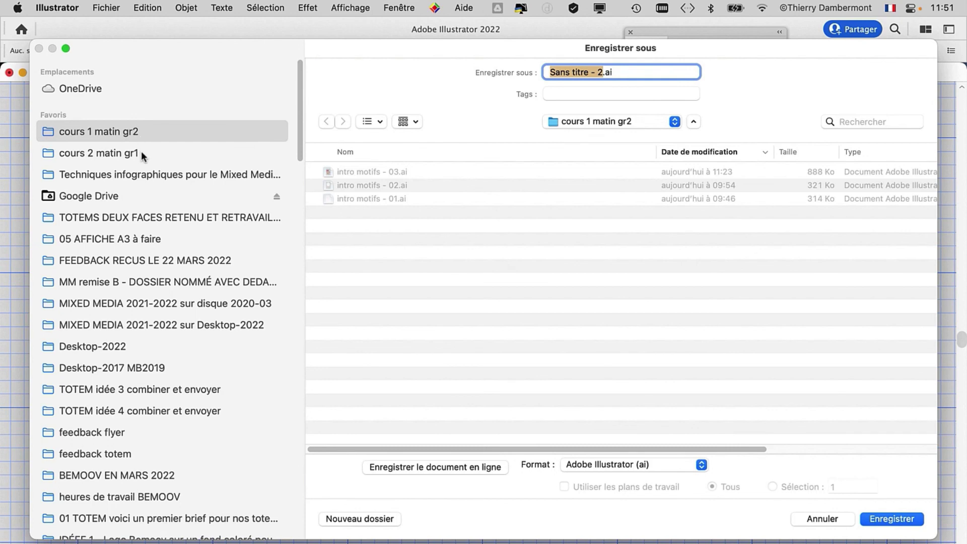
left_click(143, 153)
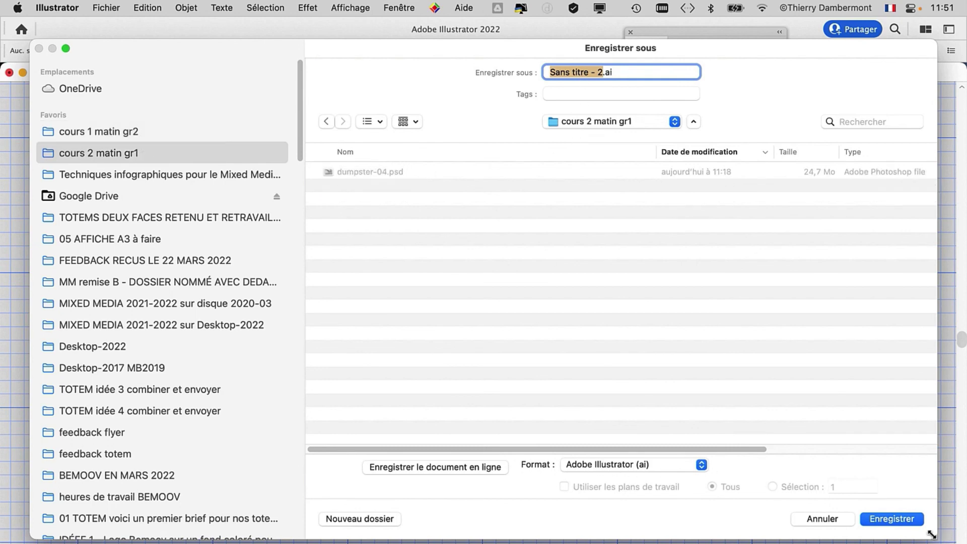
left_click_drag(934, 536, 839, 354)
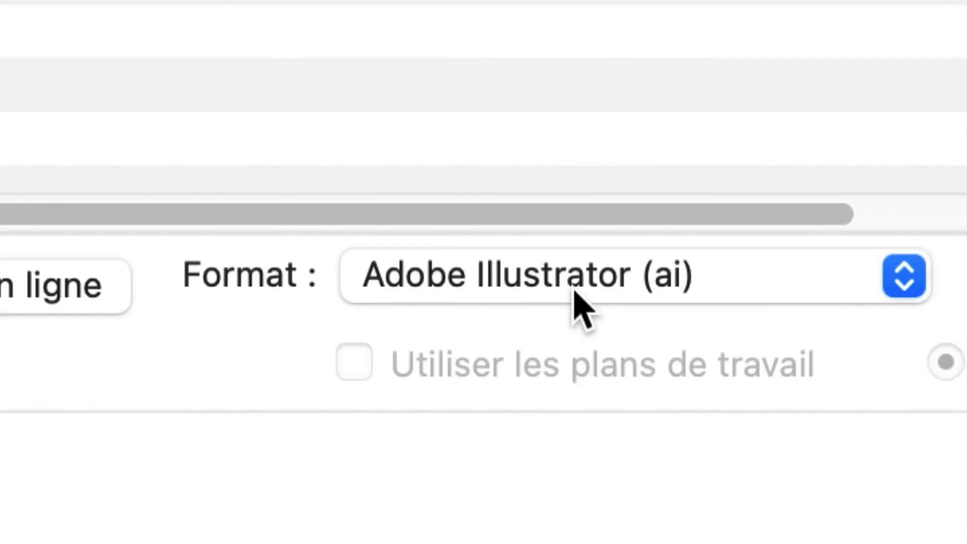
left_click(574, 292)
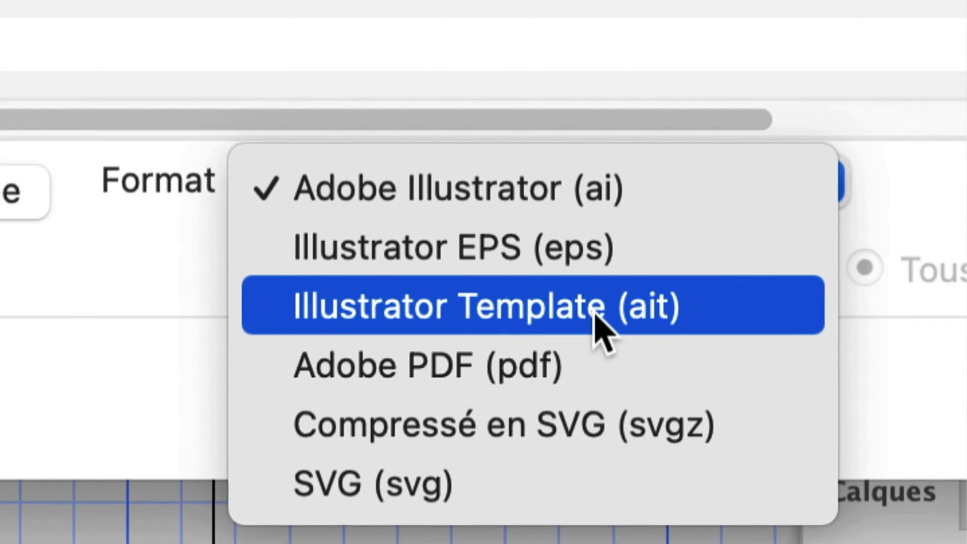
left_click(594, 313)
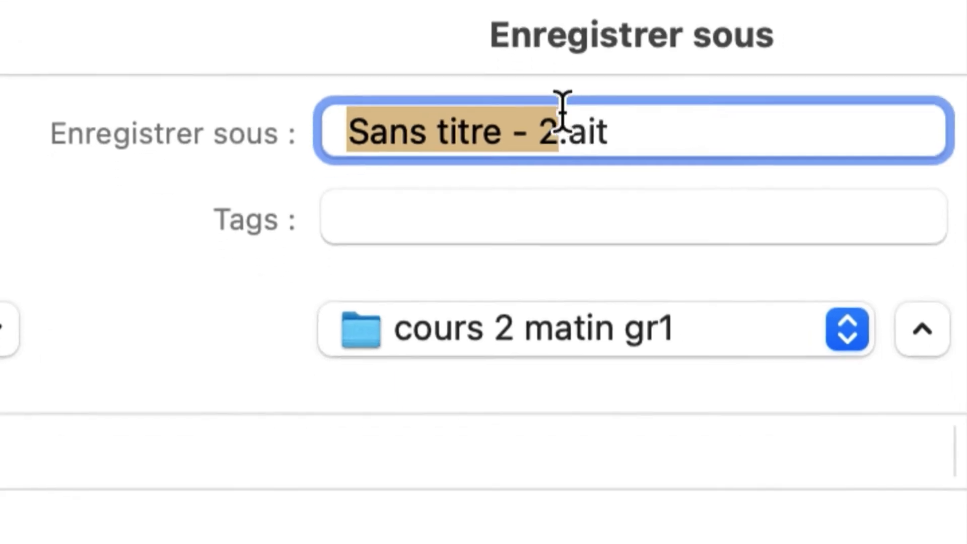
left_click(560, 111)
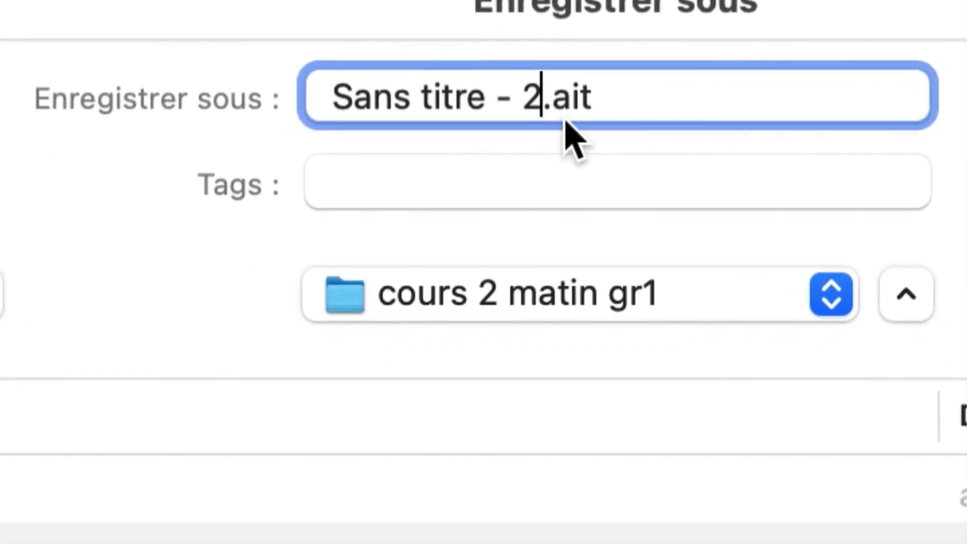
left_click_drag(560, 112, 520, 108)
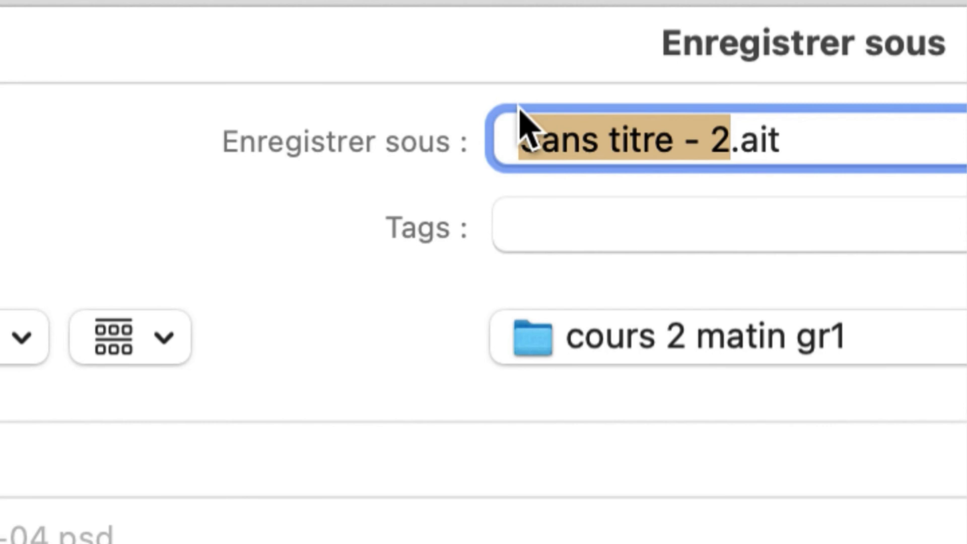
type("format ")
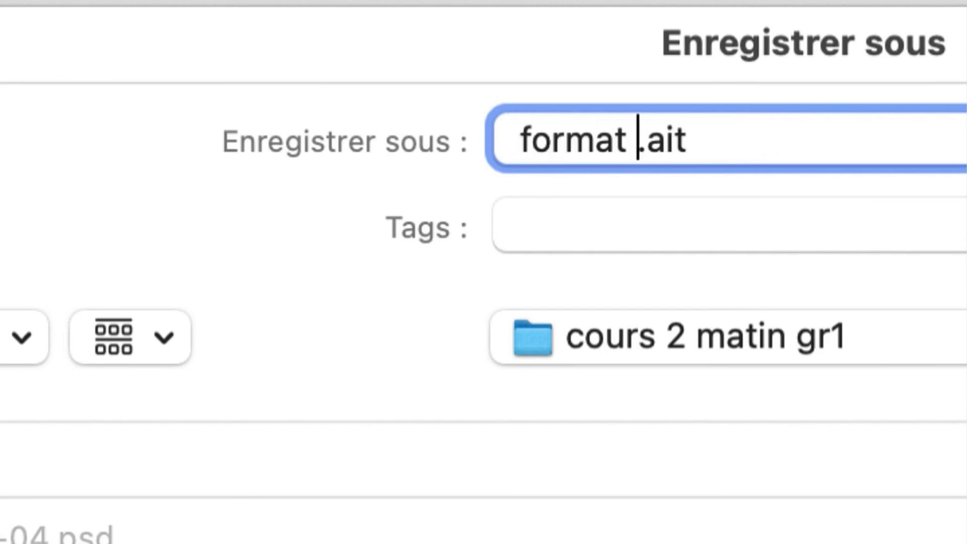
type("letter")
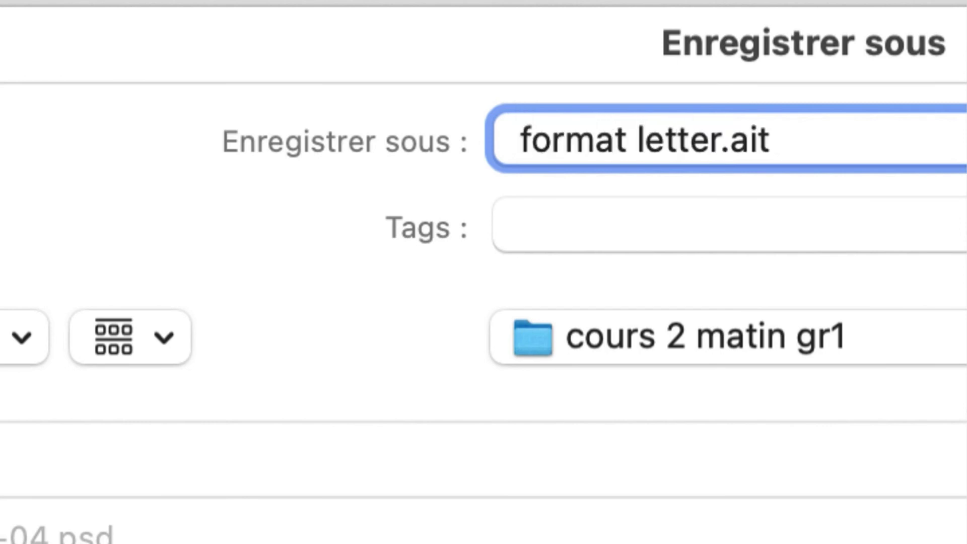
type(" US")
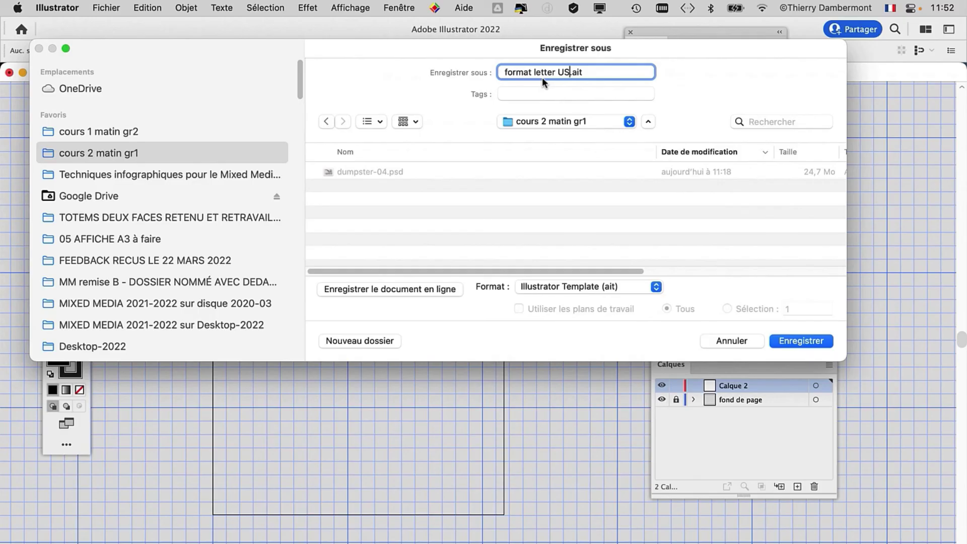
left_click(798, 340)
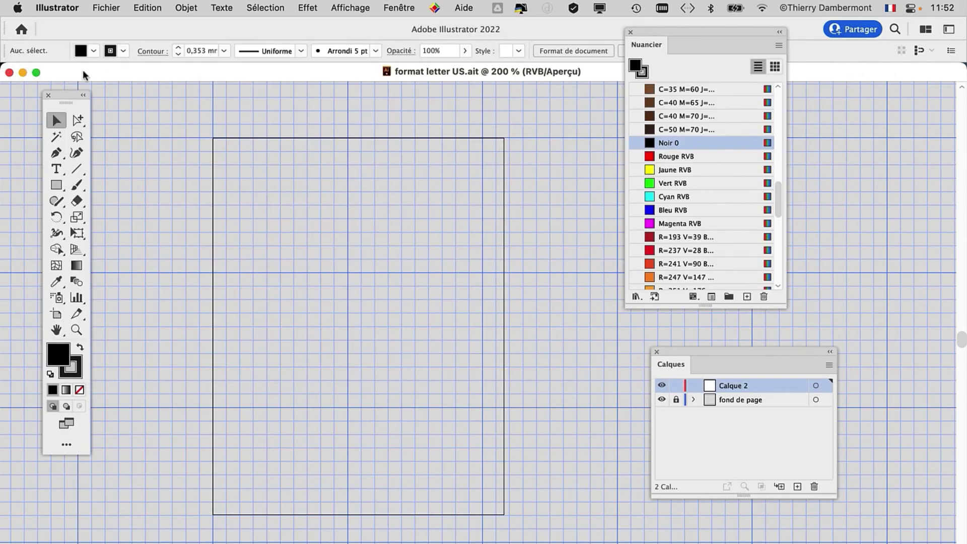
- Close the template document and its panels, then switch to Finder to see the file
left_click(9, 73)
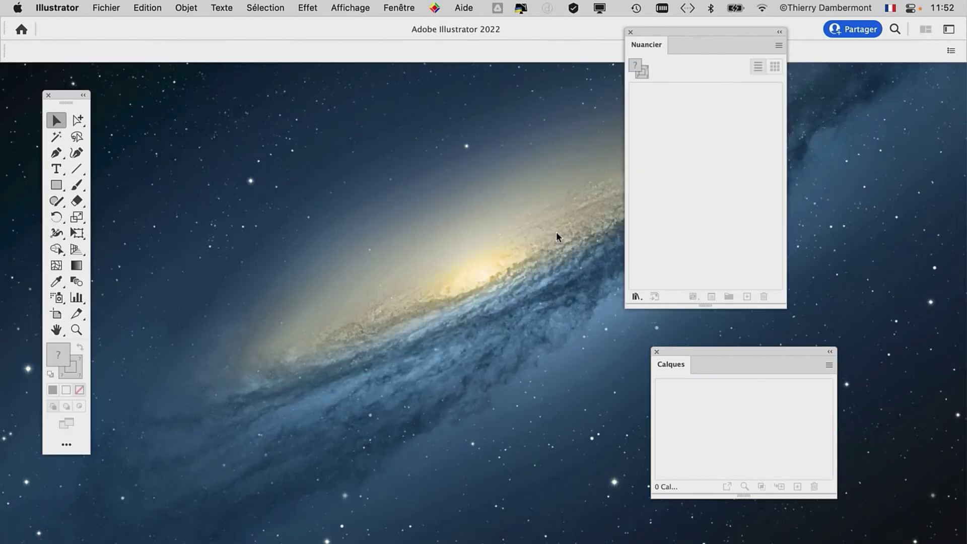
left_click(630, 32)
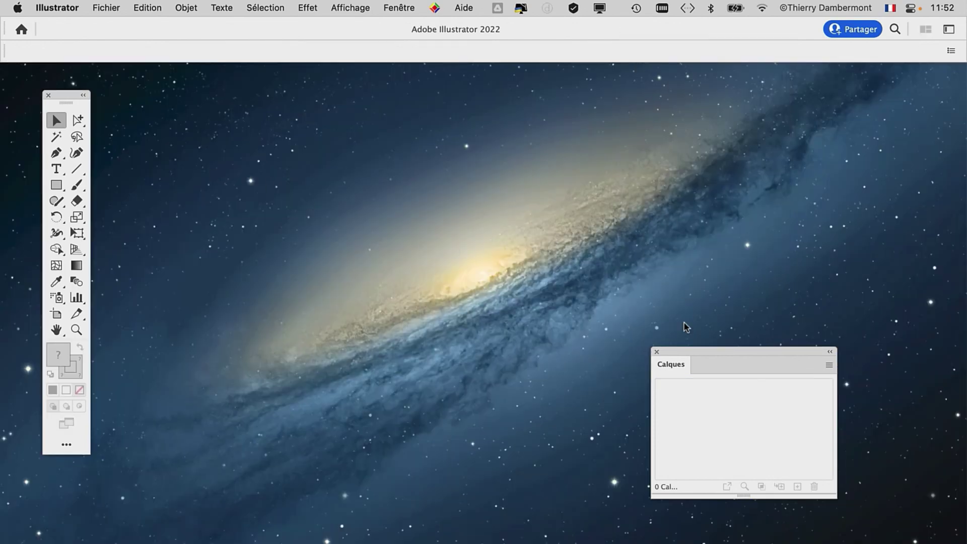
left_click(657, 352)
key("super+Tab")
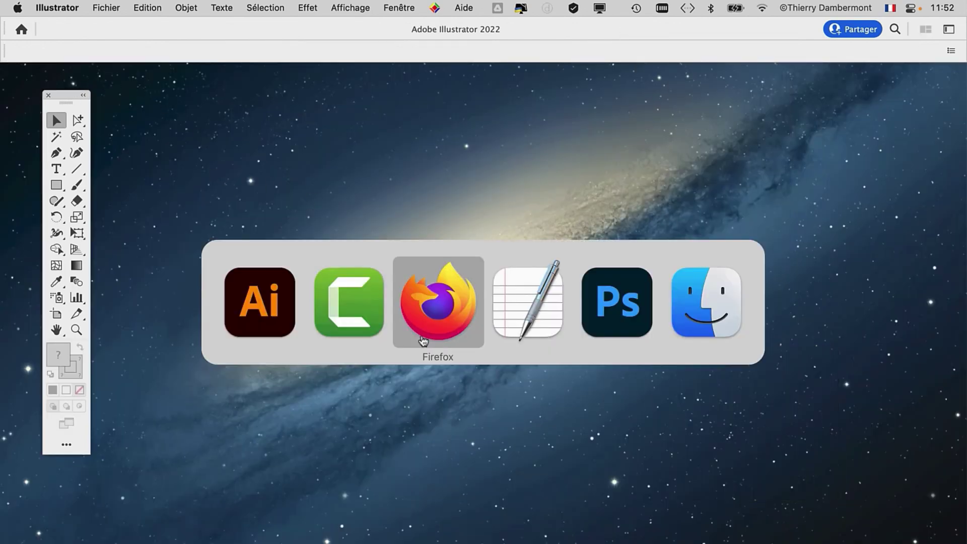
left_click(706, 302)
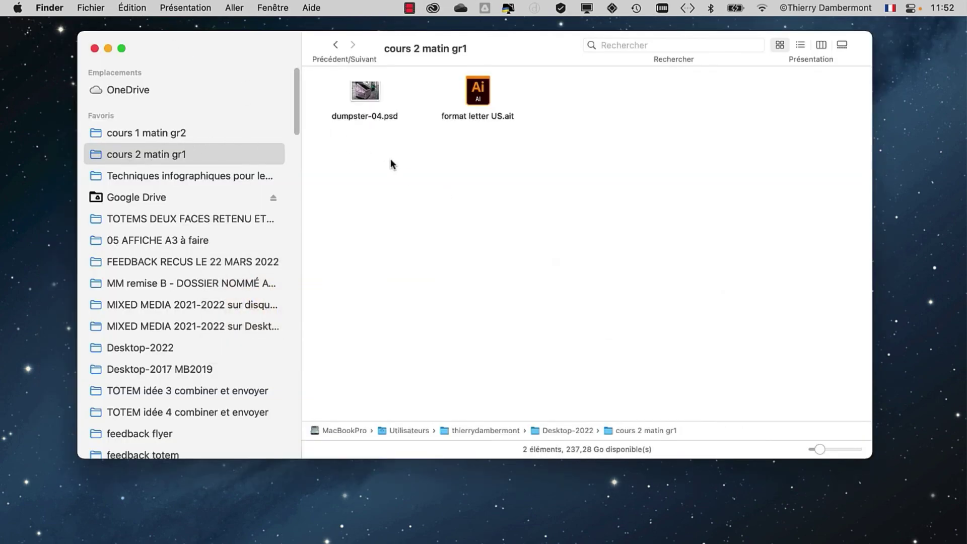
- Open the format letter US.ait template from cours 2 matin gr1 as a new untitled document
left_click(476, 99)
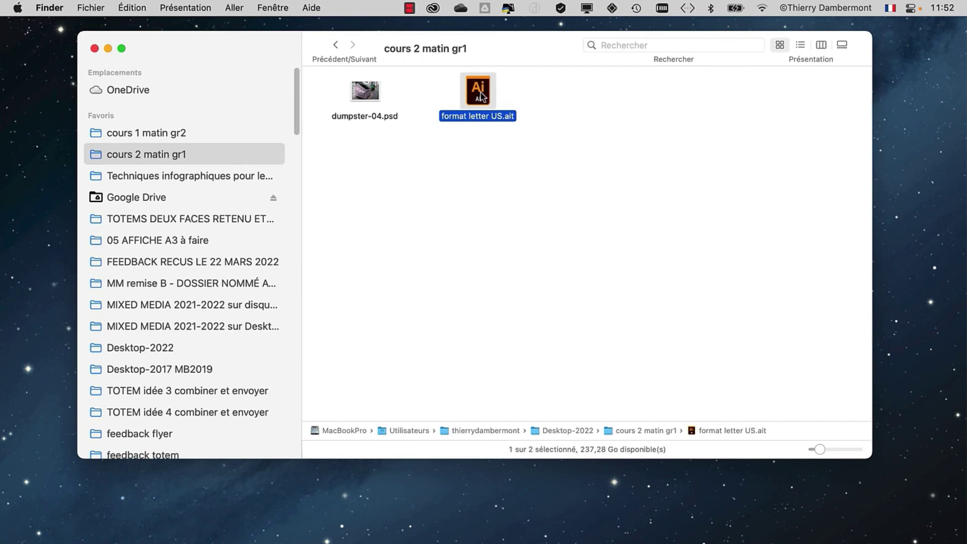
double_click(480, 95)
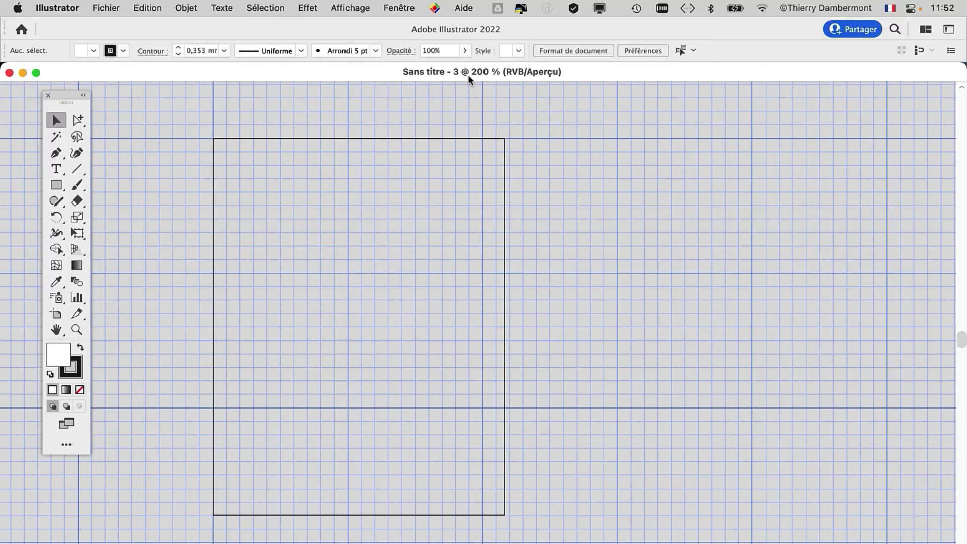
- Hide the grid on Sans titre - 3 with Affichage > Masquer la grille
scroll(558, 273, "down", 3)
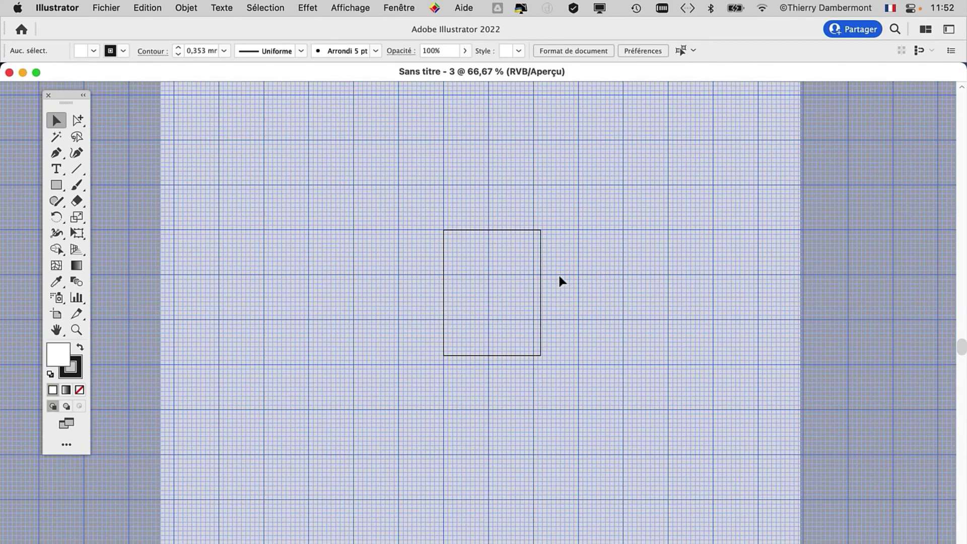
scroll(558, 272, "down", 2)
scroll(558, 271, "up", 1)
scroll(557, 271, "up", 3)
scroll(557, 270, "up", 1)
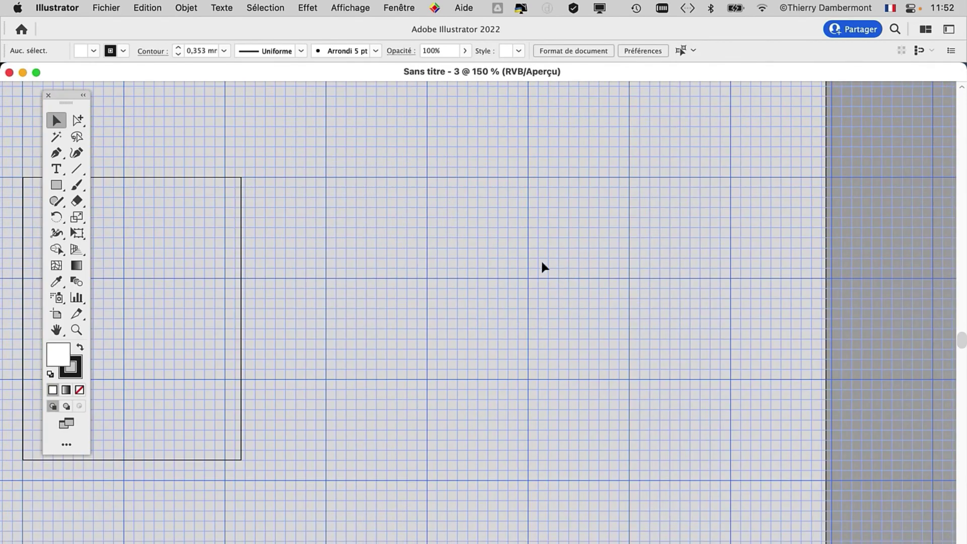
left_click(350, 7)
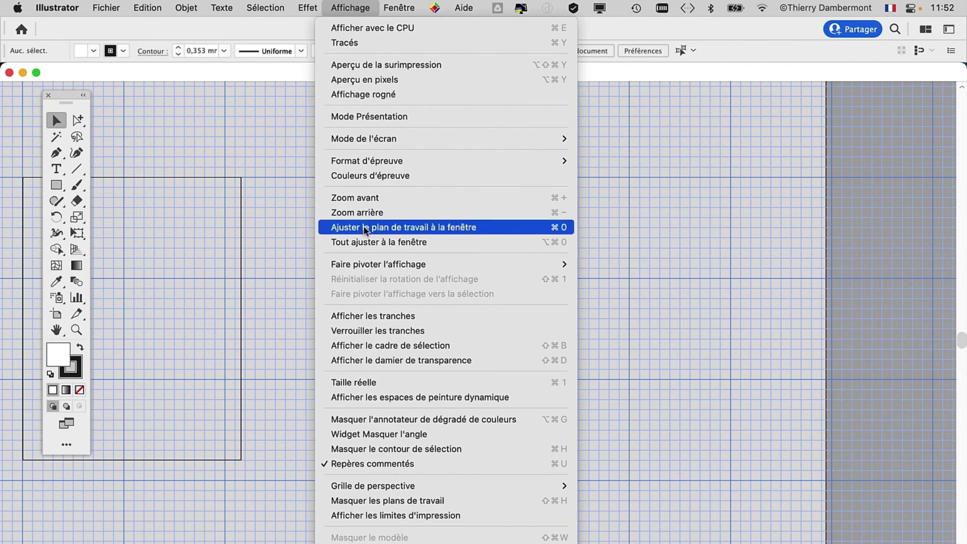
scroll(364, 225, "down", 2)
scroll(403, 453, "down", 1)
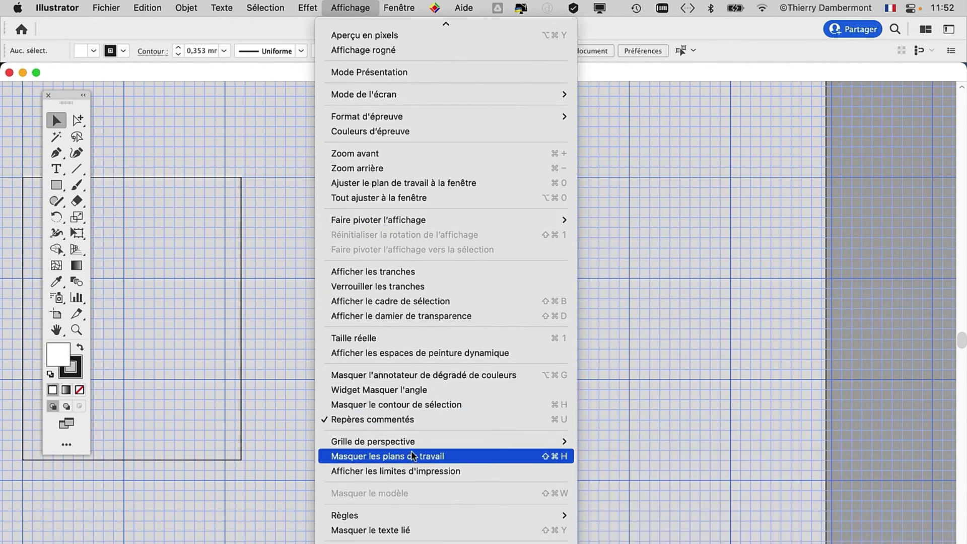
scroll(390, 479, "down", 5)
left_click(382, 494)
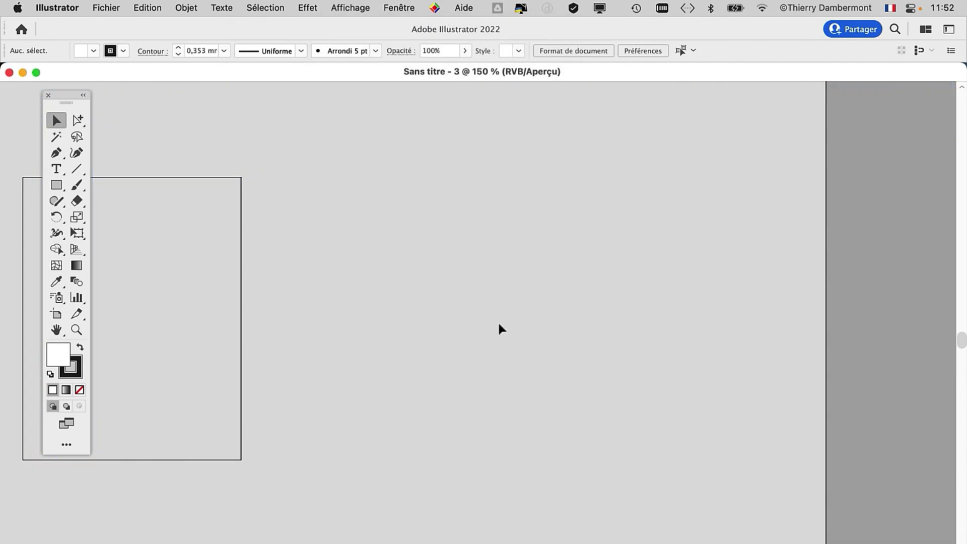
- Open the Nuancier panel, moving it nearer the artboard and enlarging it
left_click(405, 8)
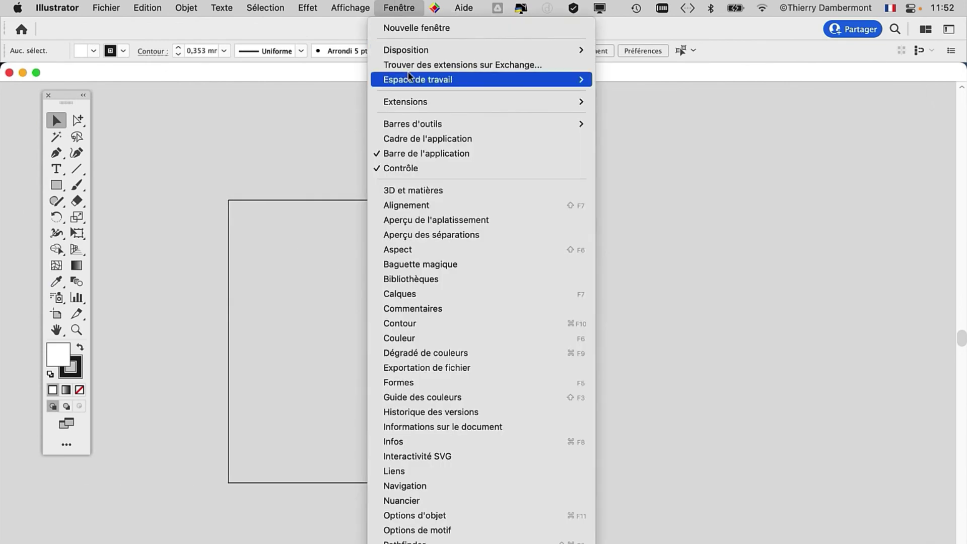
left_click(431, 499)
left_click_drag(651, 31, 518, 105)
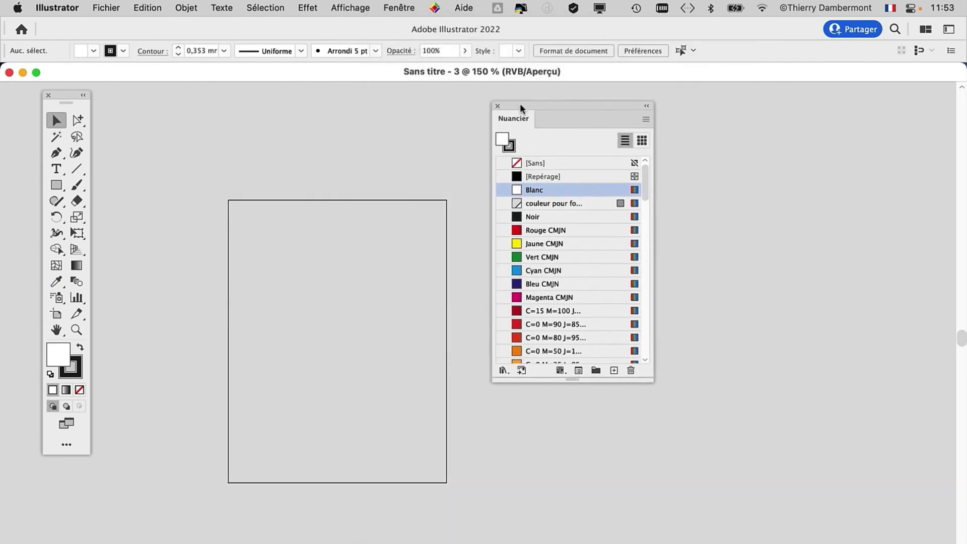
left_click_drag(651, 383, 747, 507)
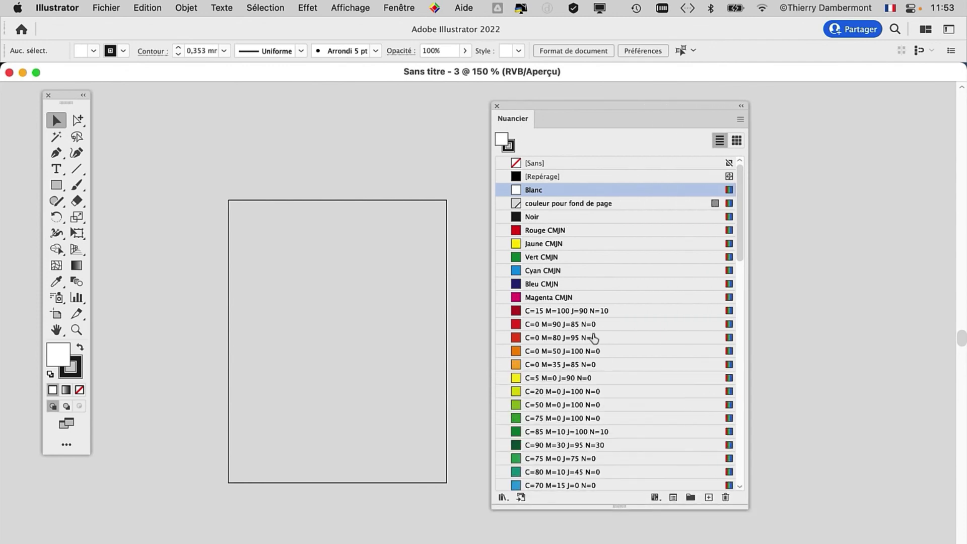
scroll(587, 343, "down", 5)
scroll(587, 345, "down", 5)
scroll(588, 349, "up", 5)
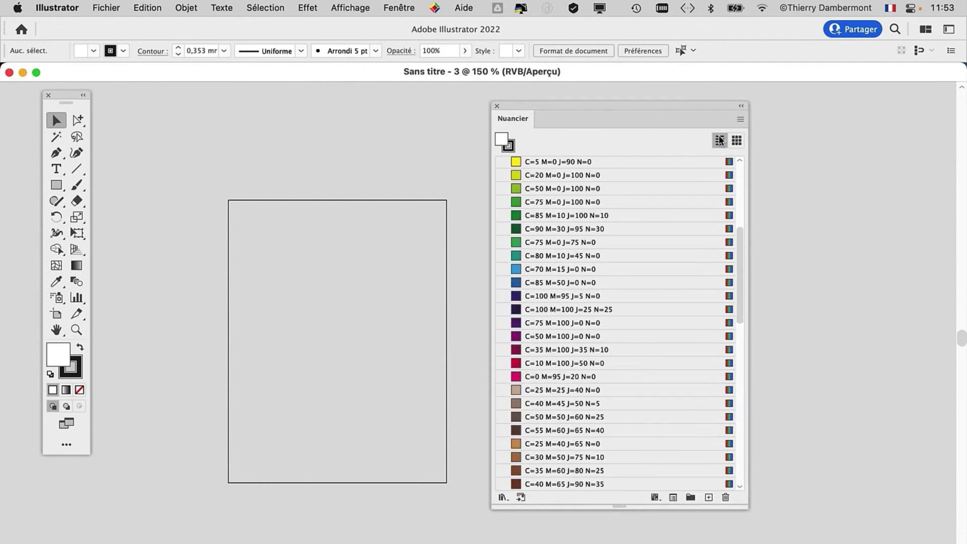
- Show swatches as medium thumbnails, then shorten the panel and move it down-right
left_click(739, 120)
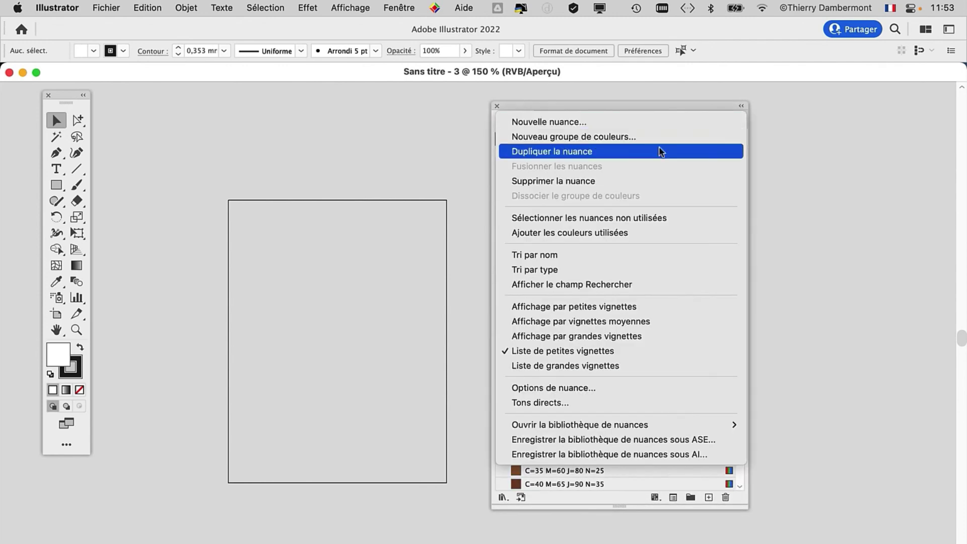
left_click(606, 323)
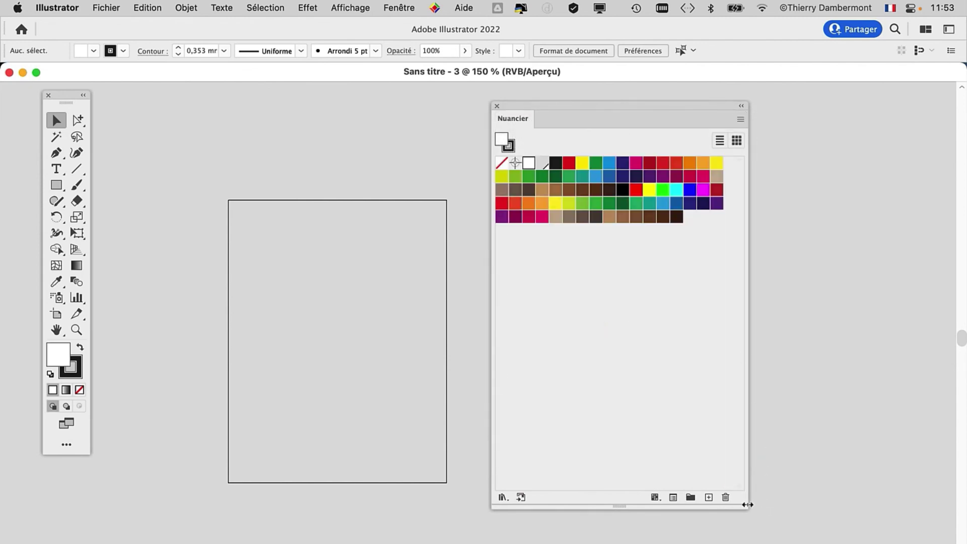
left_click_drag(747, 505, 747, 333)
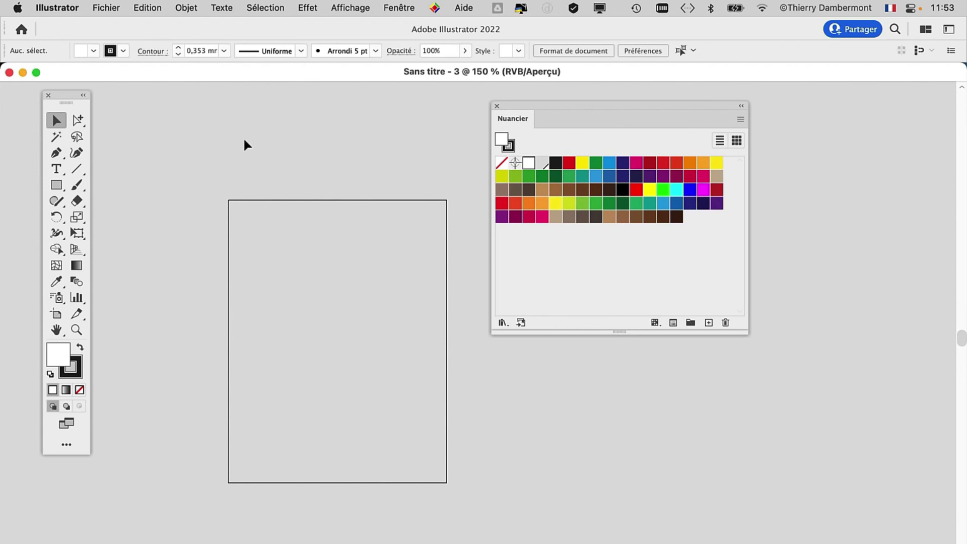
left_click_drag(514, 105, 583, 144)
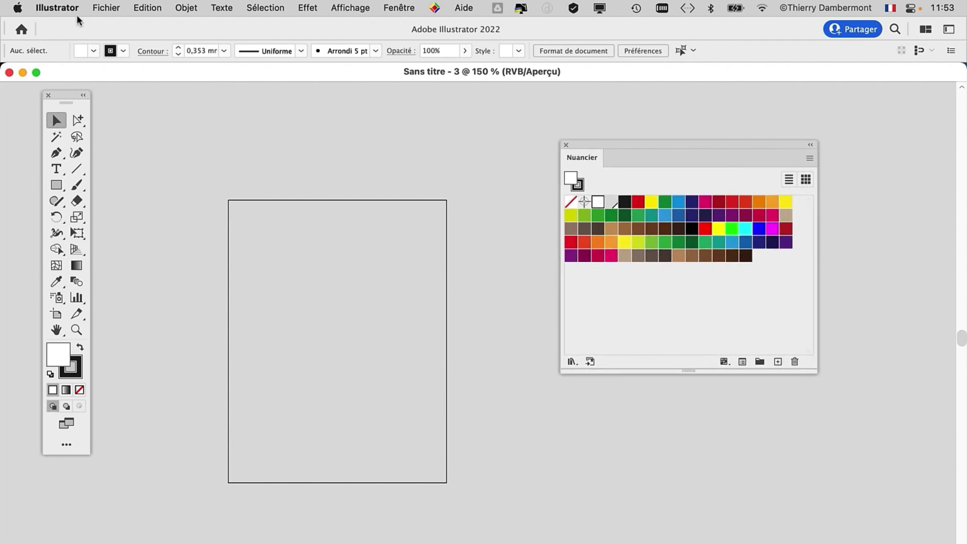
left_click(94, 8)
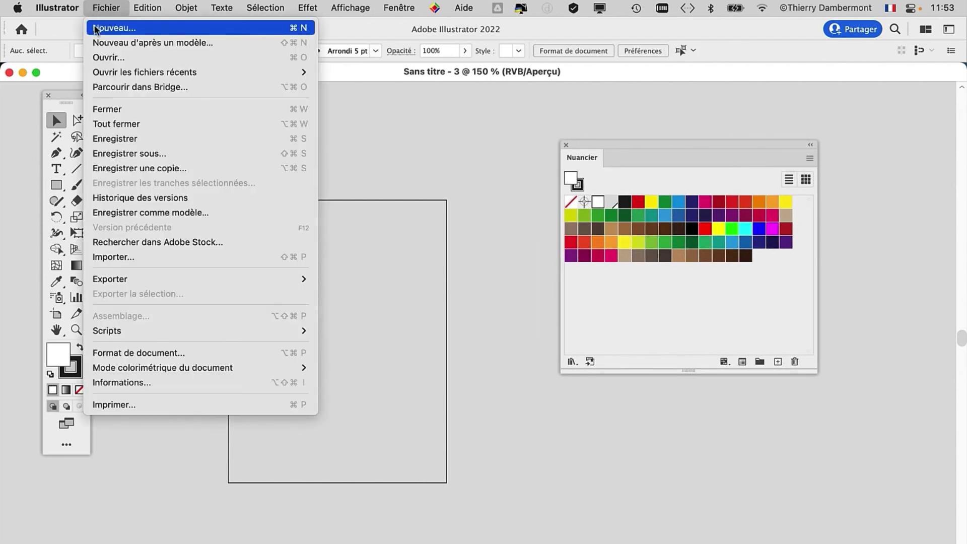
left_click(96, 28)
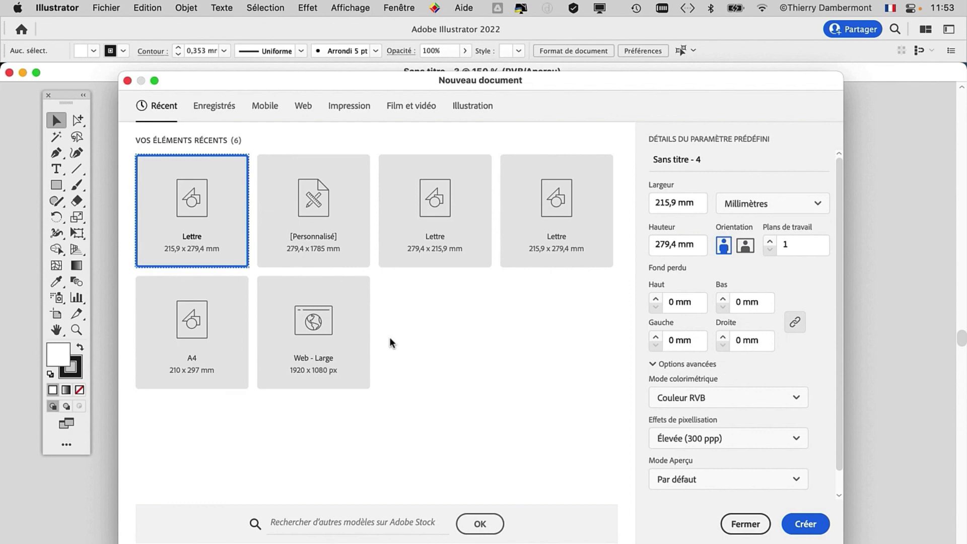
left_click(745, 524)
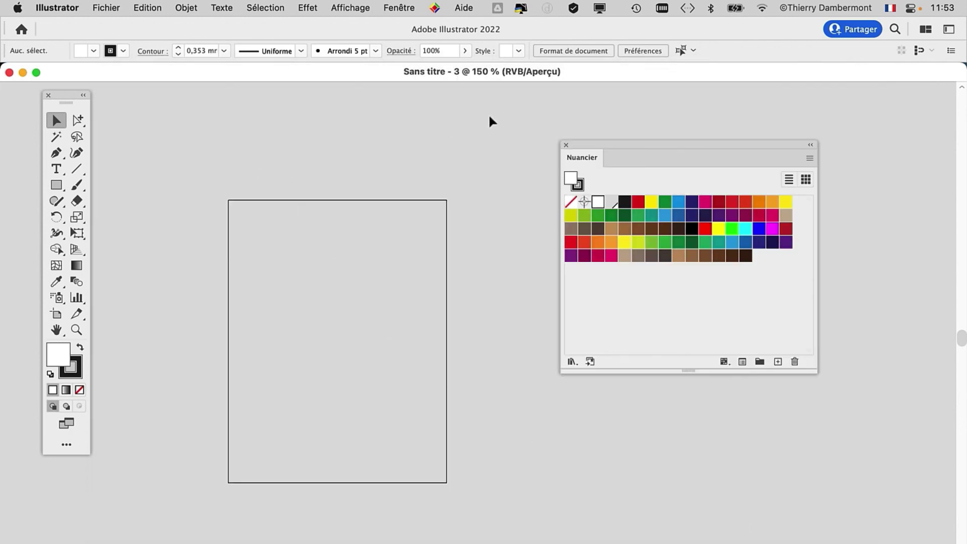